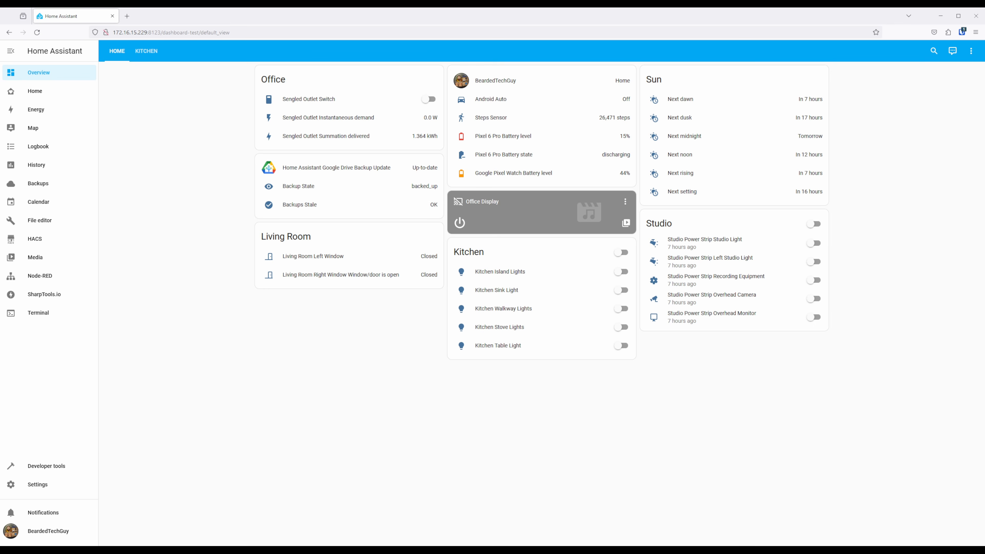
Create a new empty automation from scratch in the Automations & scenes settings
{"action": "left_click", "coordinate": [45, 485]}
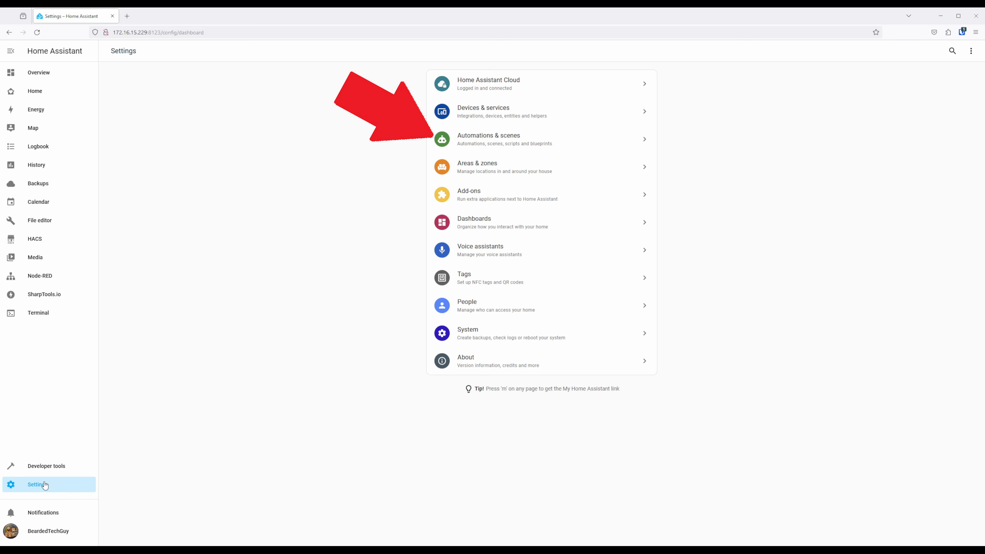
{"action": "left_click", "coordinate": [517, 144]}
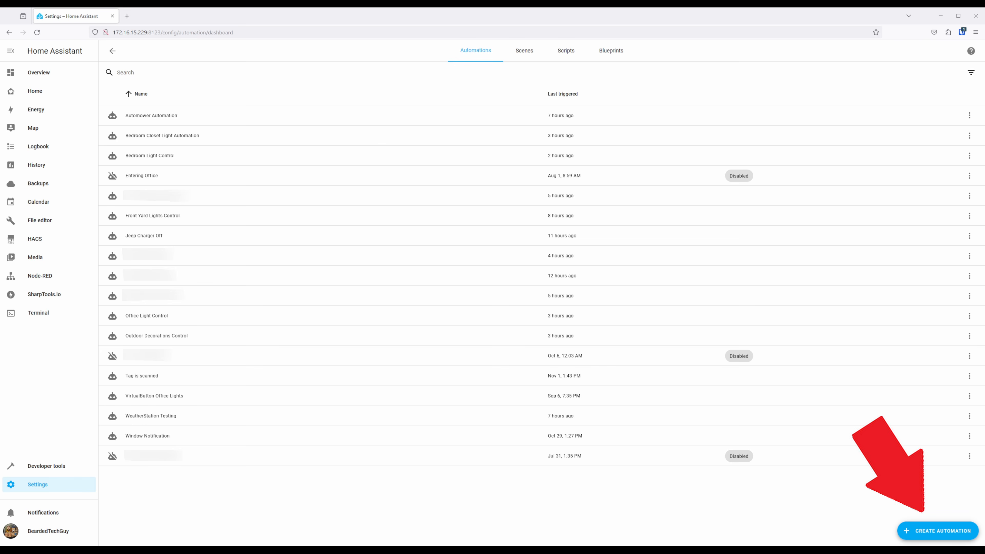
{"action": "left_click", "coordinate": [965, 530]}
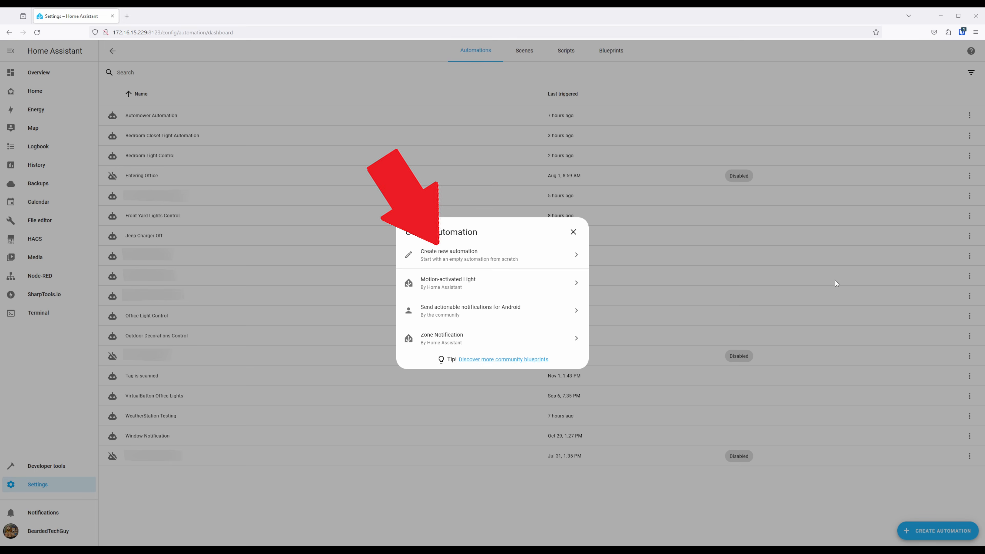
{"action": "left_click", "coordinate": [484, 256]}
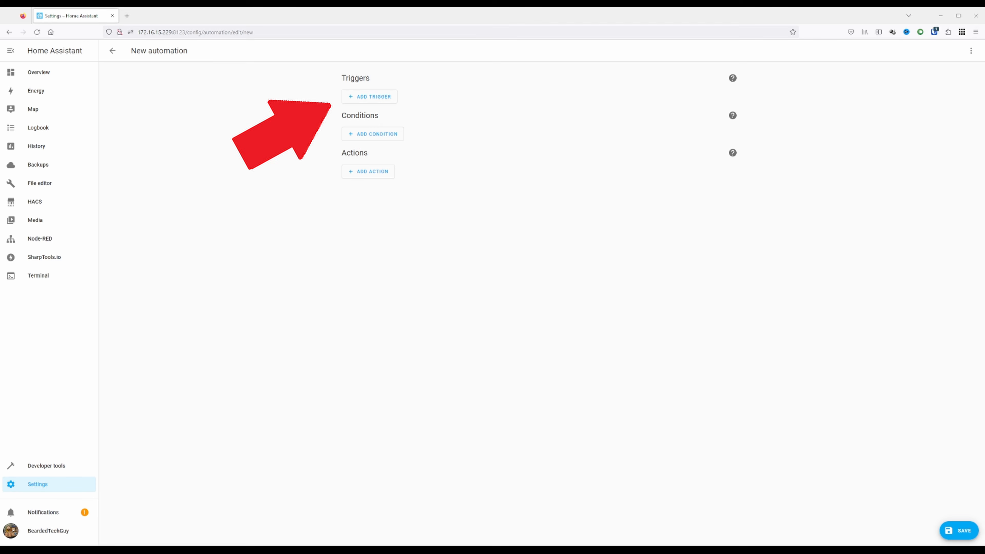
Add a device trigger for Bedroom Closet Door using "Bedroom Closet Door Window/door is open opened"
{"action": "left_click", "coordinate": [382, 100]}
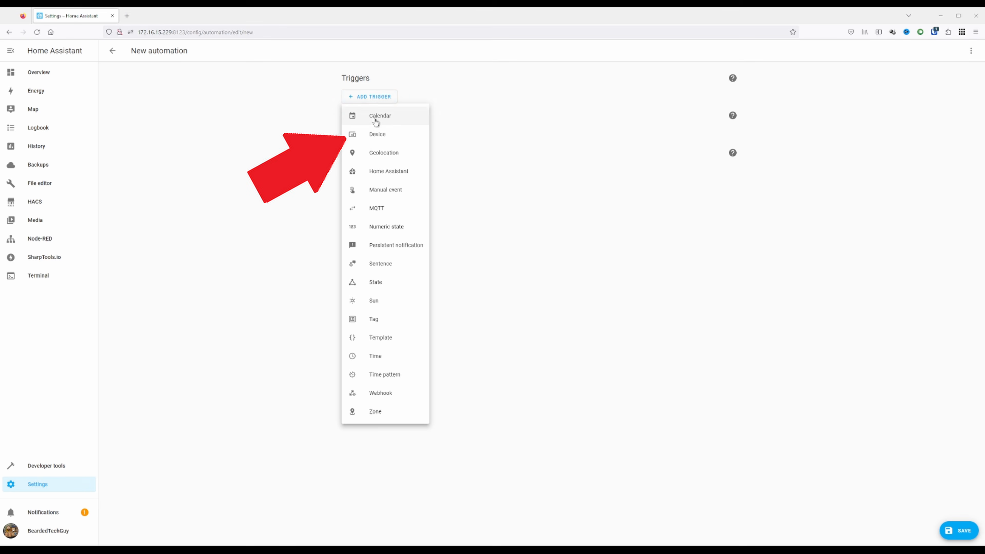
{"action": "left_click", "coordinate": [378, 134]}
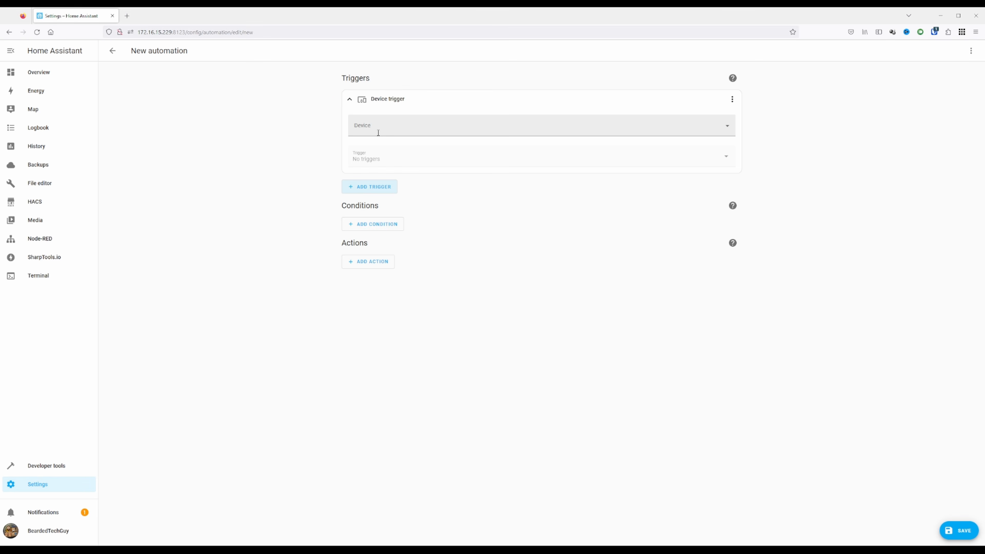
{"action": "left_click", "coordinate": [392, 130]}
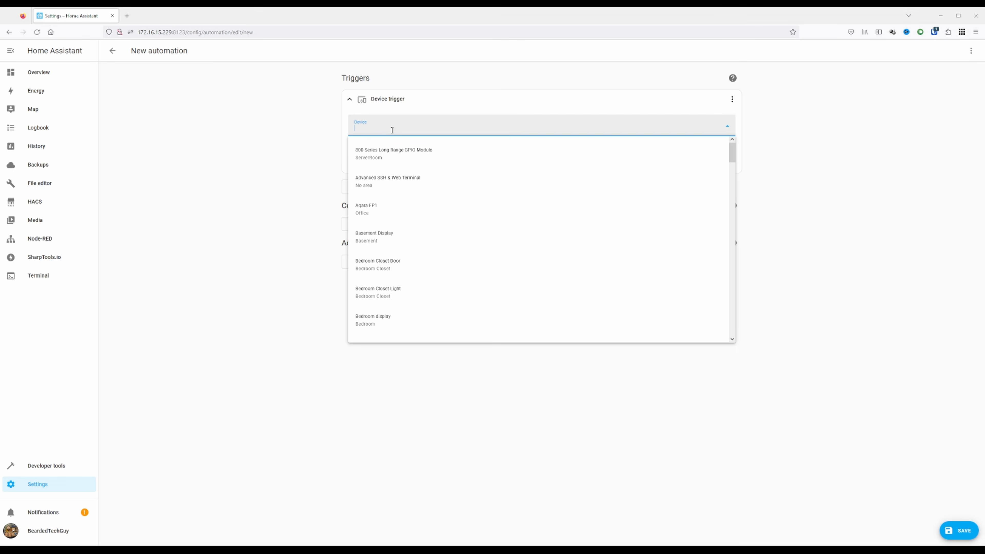
{"action": "left_click", "coordinate": [398, 262]}
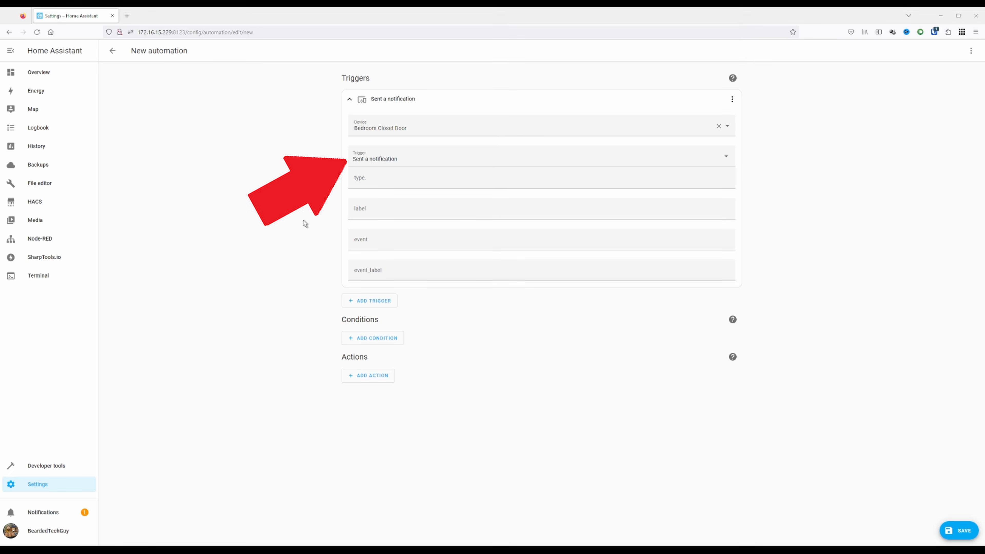
{"action": "left_click", "coordinate": [434, 166]}
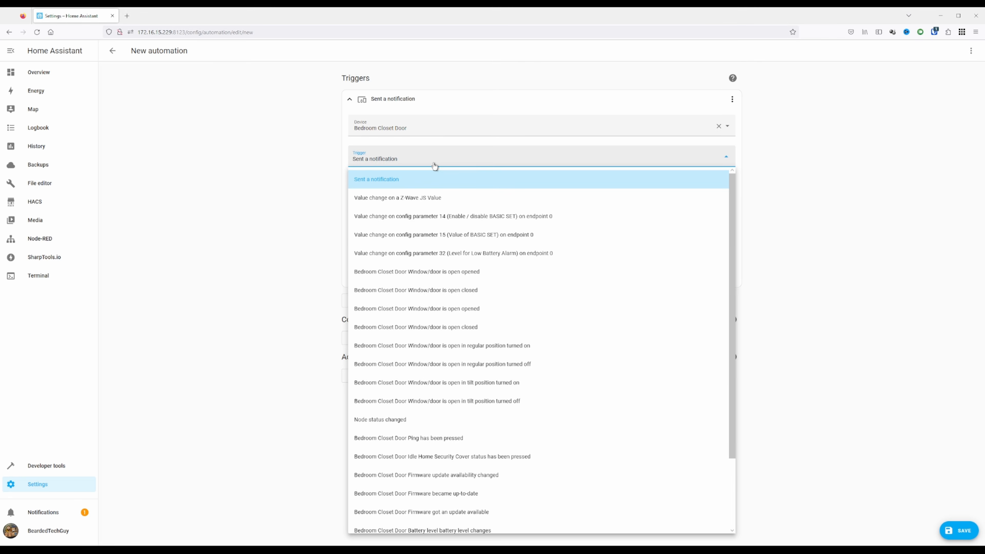
{"action": "left_click", "coordinate": [468, 279]}
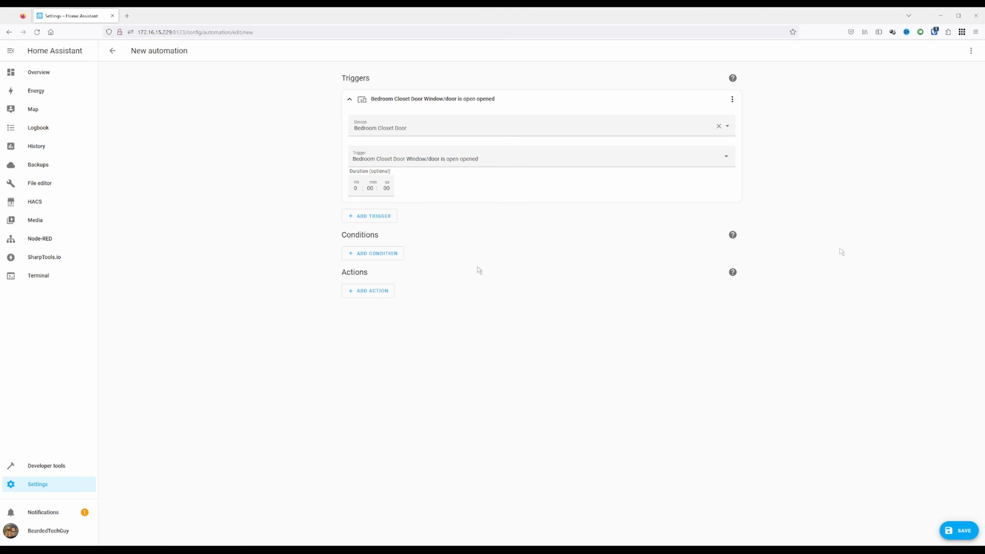
Add a second device trigger for Bedroom Closet Door using "Bedroom Closet Door Window/door is open closed"
{"action": "left_click", "coordinate": [379, 217]}
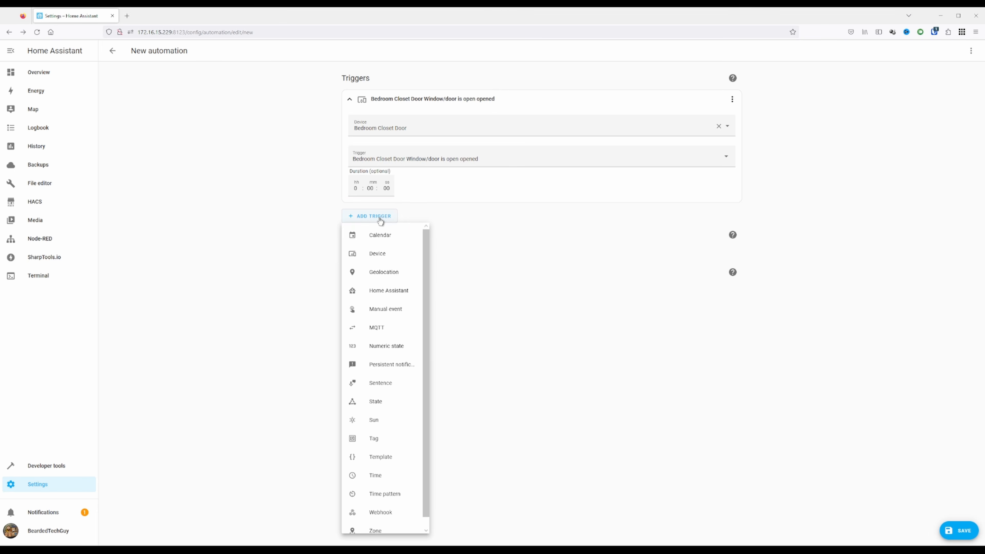
{"action": "left_click", "coordinate": [383, 254]}
{"action": "left_click", "coordinate": [450, 249]}
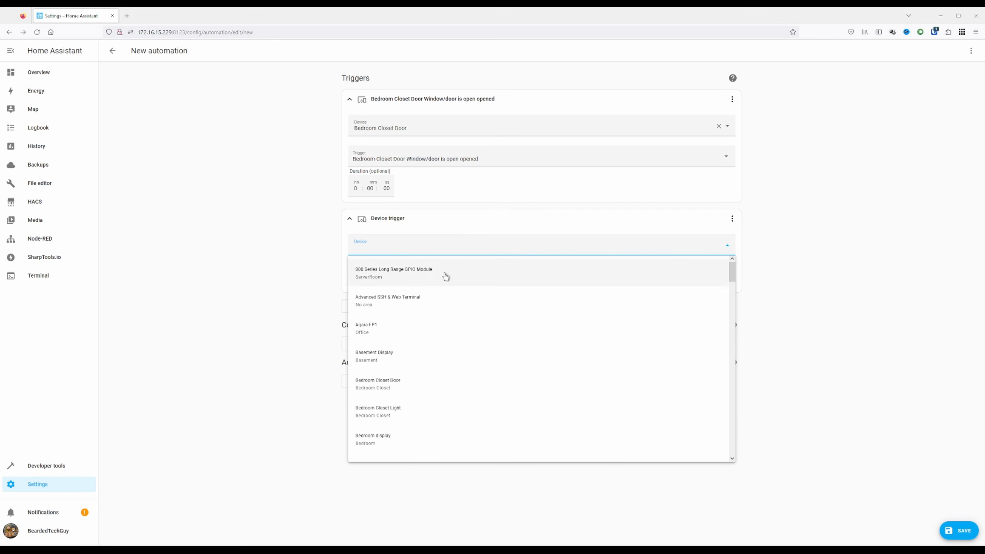
{"action": "left_click", "coordinate": [431, 381]}
{"action": "left_click", "coordinate": [456, 282]}
{"action": "left_click", "coordinate": [446, 407]}
{"action": "left_click", "coordinate": [274, 347]}
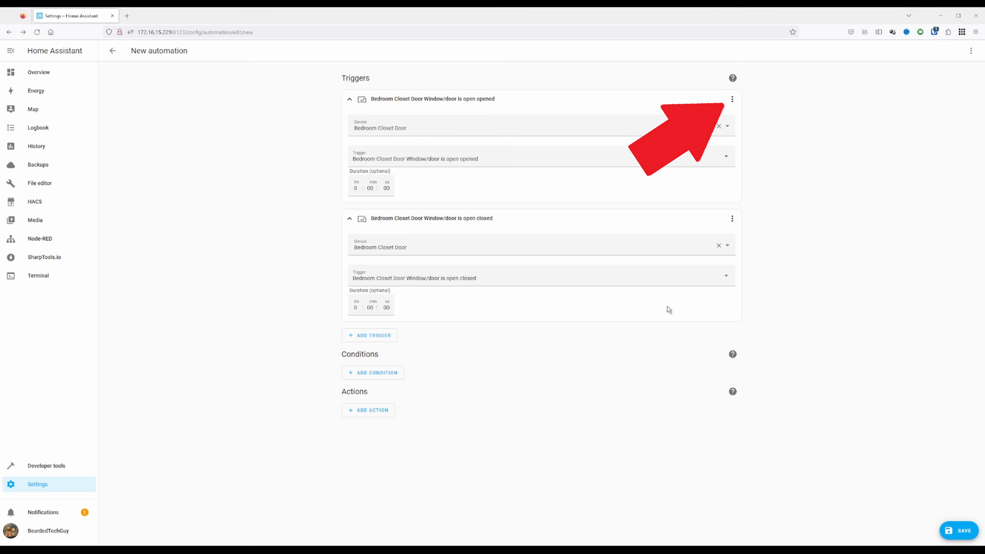
Give the door-opened trigger the trigger ID BedroomClosetOpen
{"action": "left_click", "coordinate": [732, 99]}
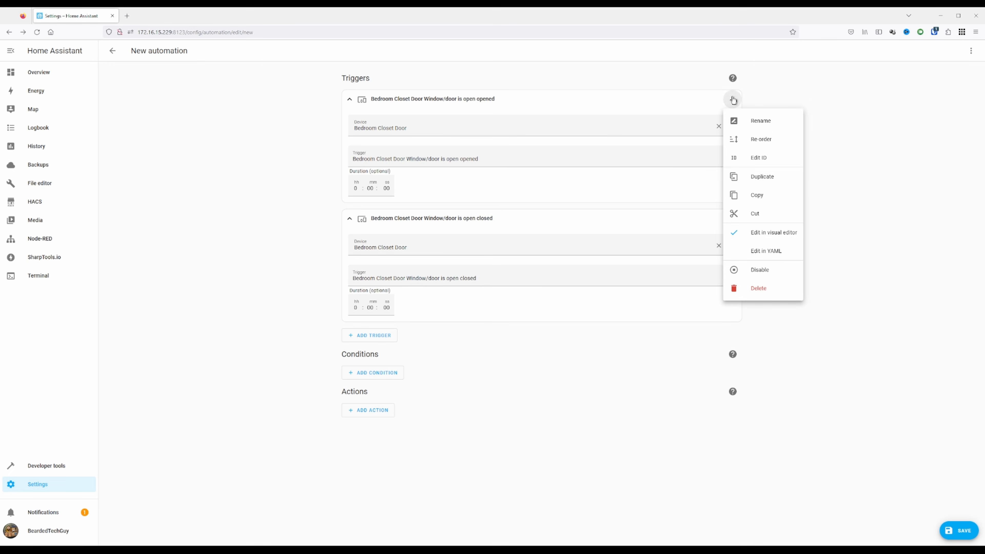
{"action": "left_click", "coordinate": [770, 163]}
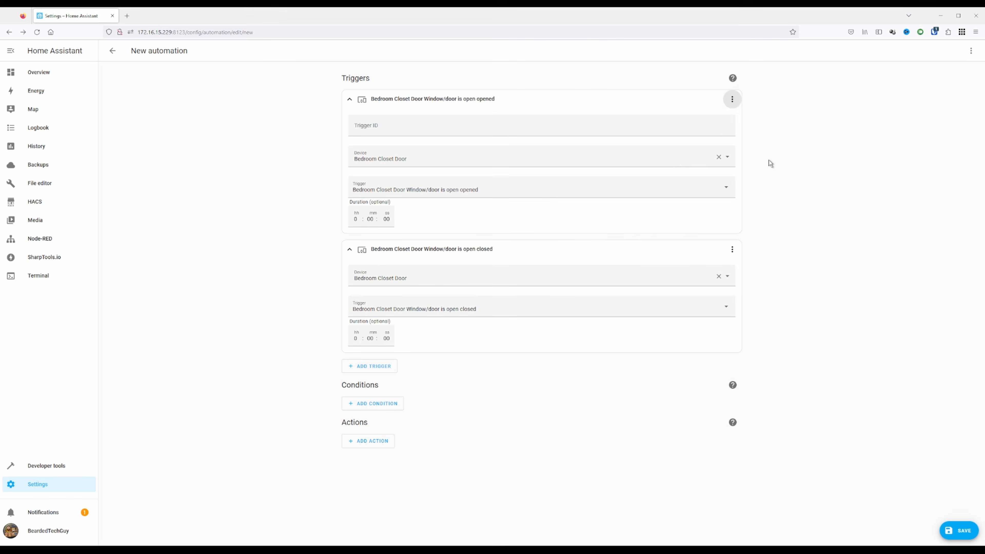
{"action": "left_click", "coordinate": [436, 131]}
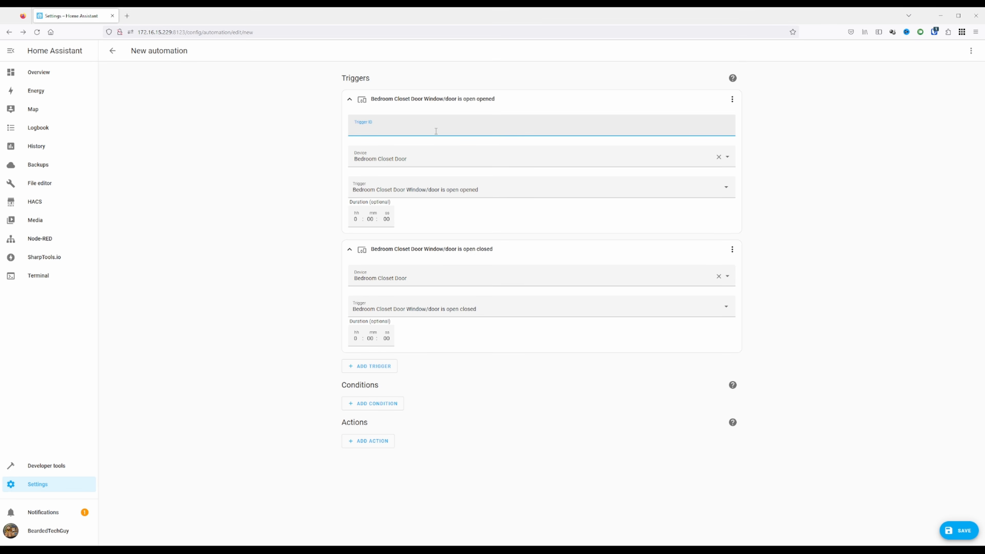
{"action": "type", "text": "BedroomClosetOpen"}
Give the door-closed trigger the trigger ID BedroomClosetClosed
{"action": "left_click", "coordinate": [733, 249]}
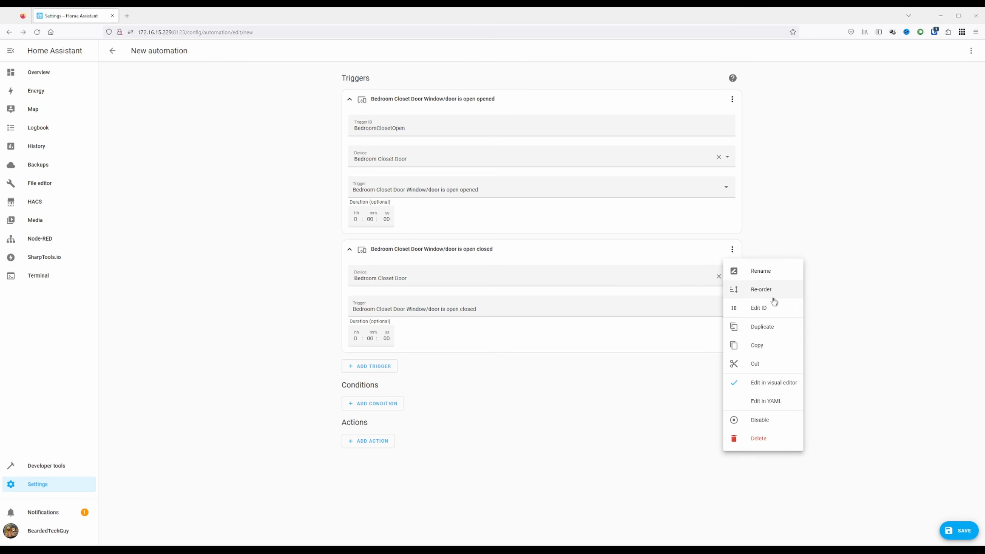
{"action": "left_click", "coordinate": [777, 310]}
{"action": "left_click", "coordinate": [429, 274]}
{"action": "type", "text": "BedroomClosetOpen"}
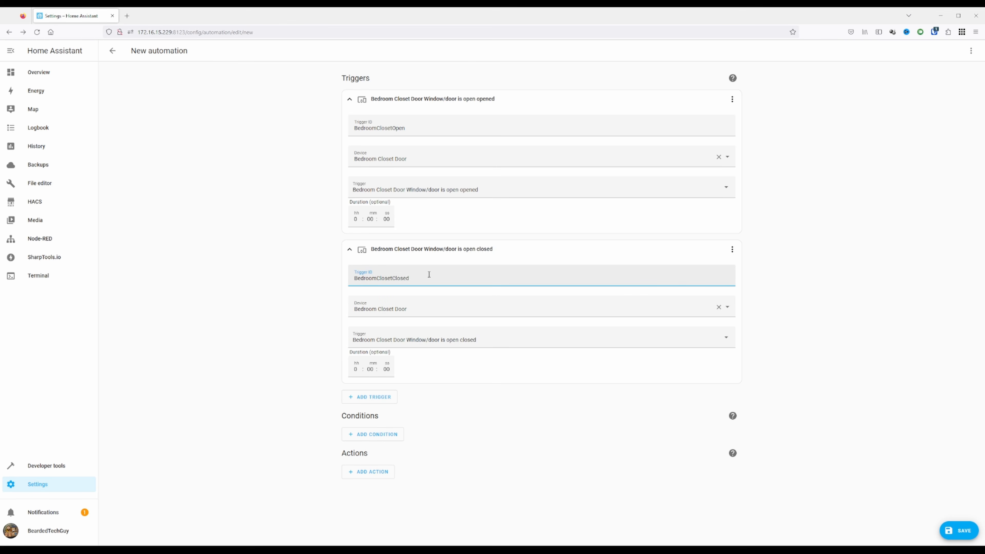
{"action": "left_click", "coordinate": [837, 333]}
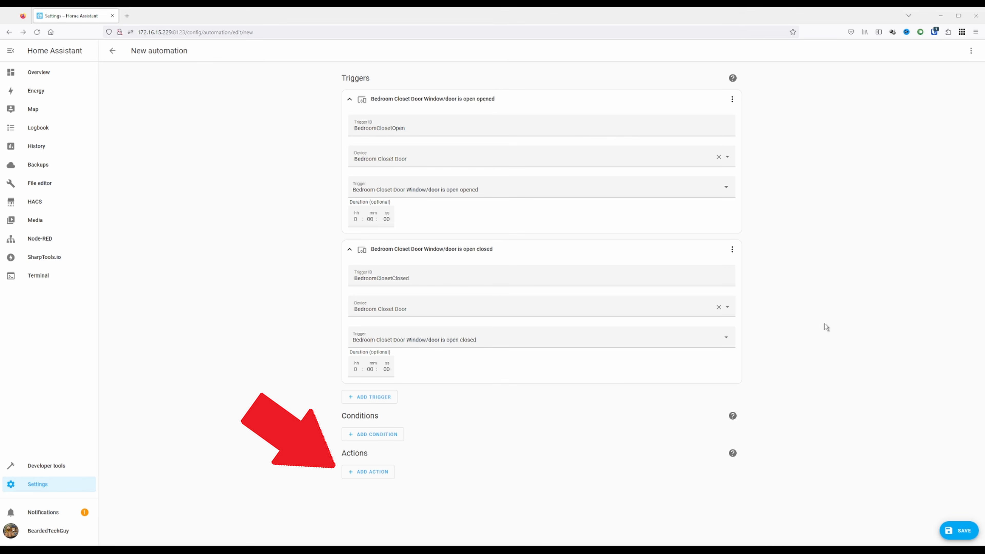
Add an If-then action whose If condition is Triggered by BedroomClosetOpen
{"action": "left_click", "coordinate": [373, 474]}
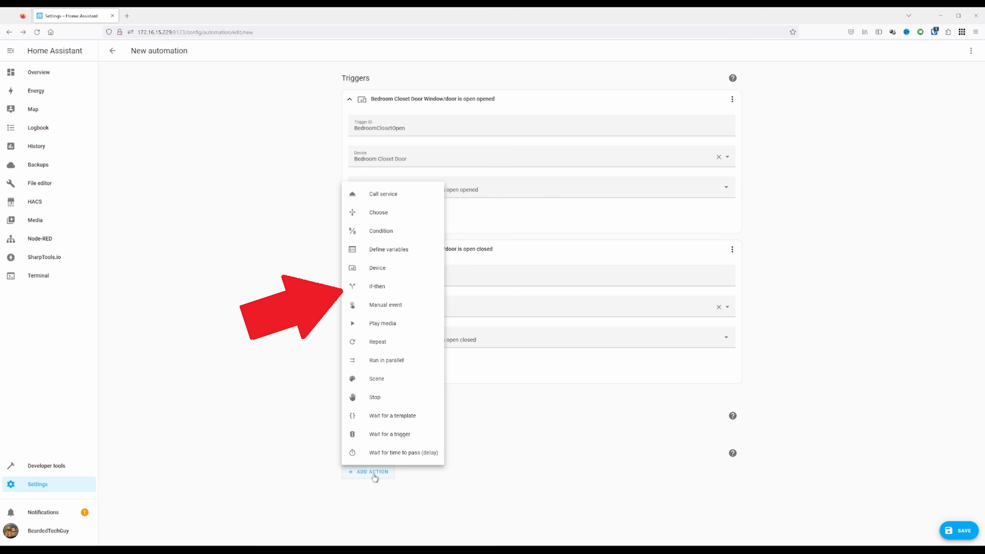
{"action": "left_click", "coordinate": [396, 289]}
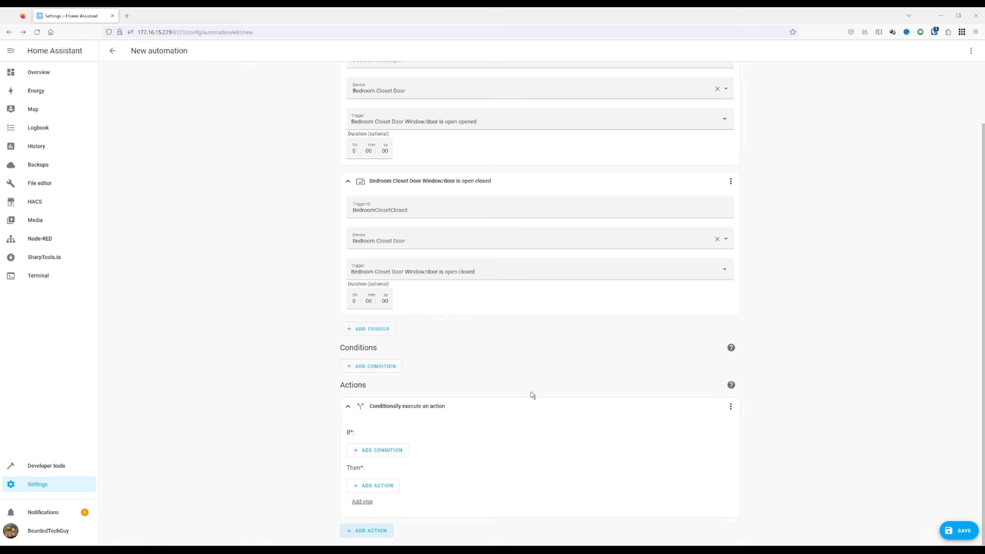
{"action": "left_click", "coordinate": [384, 455]}
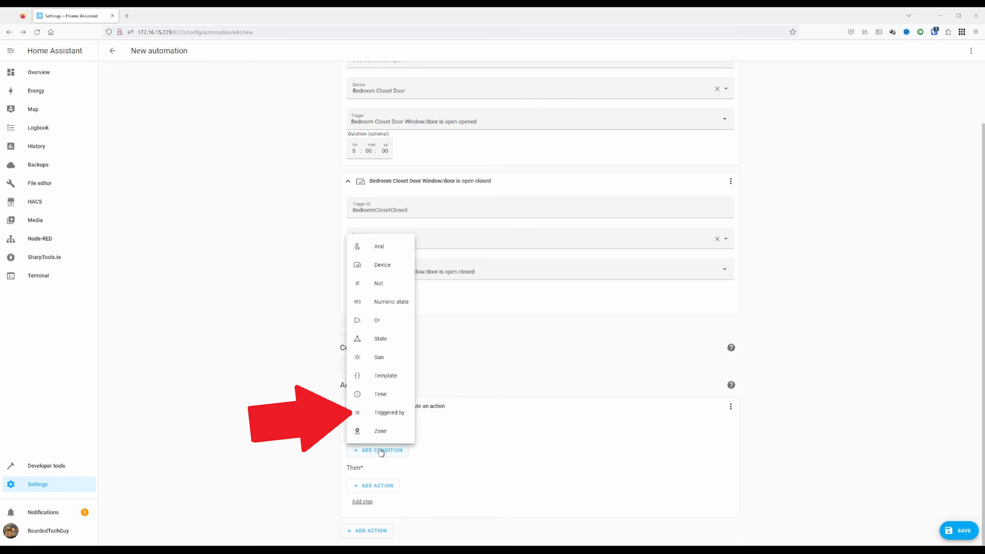
{"action": "left_click", "coordinate": [389, 413]}
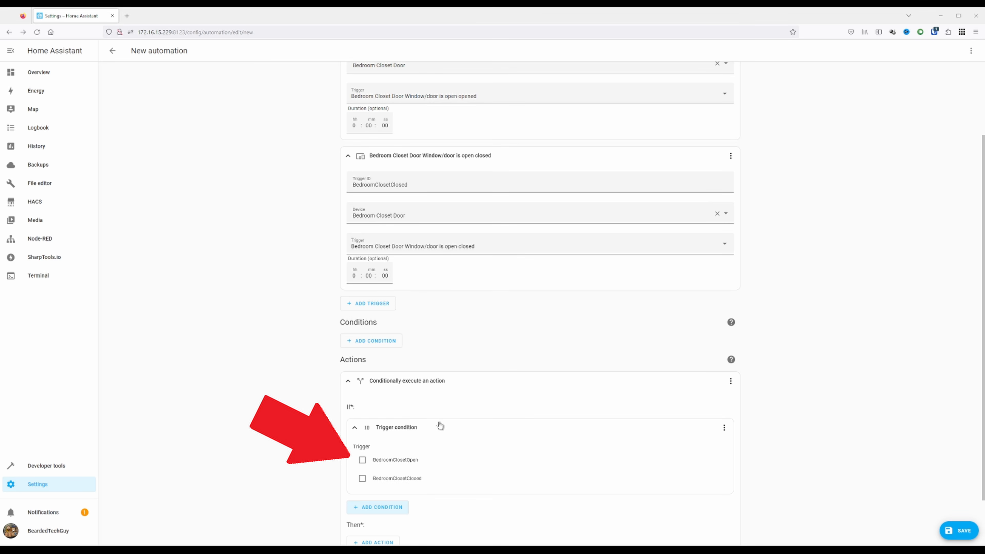
{"action": "left_click", "coordinate": [414, 461]}
Add a device action under Then for Bedroom Closet Light, set to "Turn on Bedroom Closet Light Light"
{"action": "scroll", "coordinate": [466, 454], "scroll_direction": "down", "scroll_amount": 2}
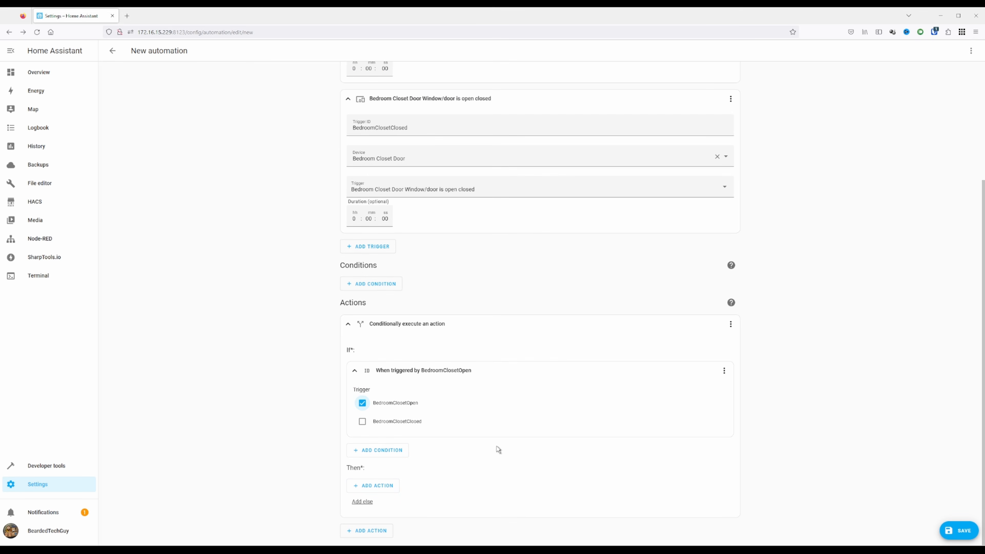
{"action": "left_click", "coordinate": [388, 489]}
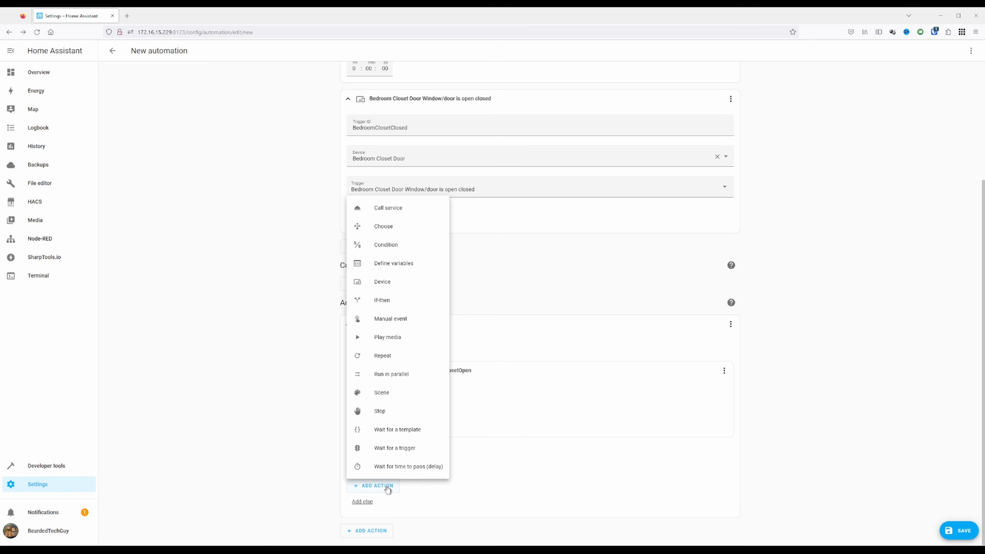
{"action": "left_click", "coordinate": [389, 287]}
{"action": "left_click", "coordinate": [445, 423]}
{"action": "left_click", "coordinate": [374, 493]}
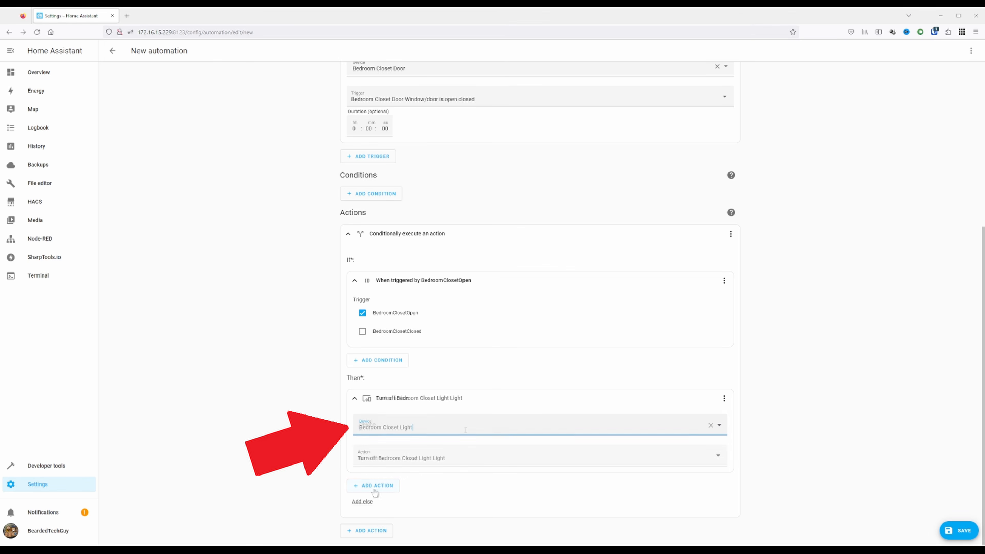
{"action": "left_click", "coordinate": [395, 462]}
{"action": "left_click", "coordinate": [452, 328]}
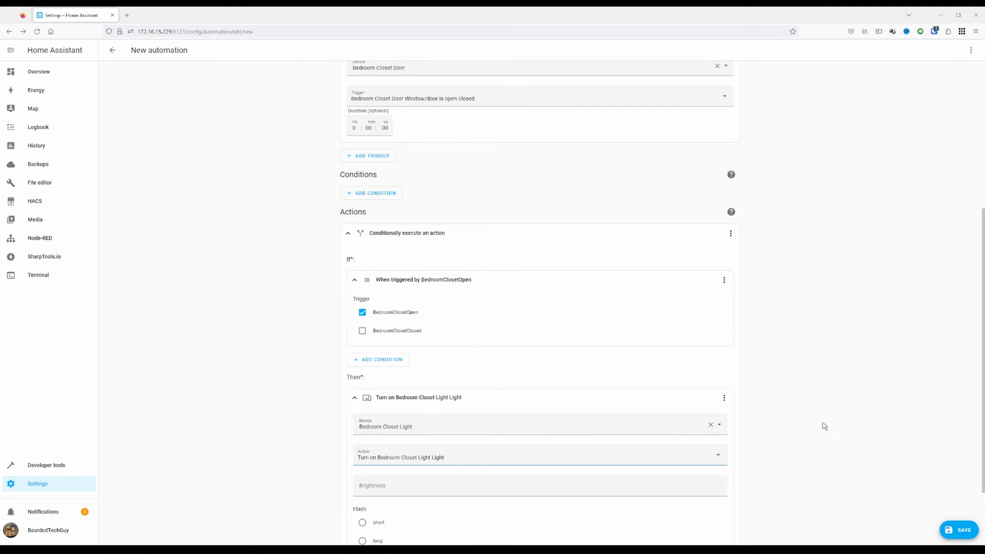
Add a second, separate If-then action whose If condition is Triggered by BedroomClosetClosed
{"action": "scroll", "coordinate": [460, 493], "scroll_direction": "down", "scroll_amount": 2}
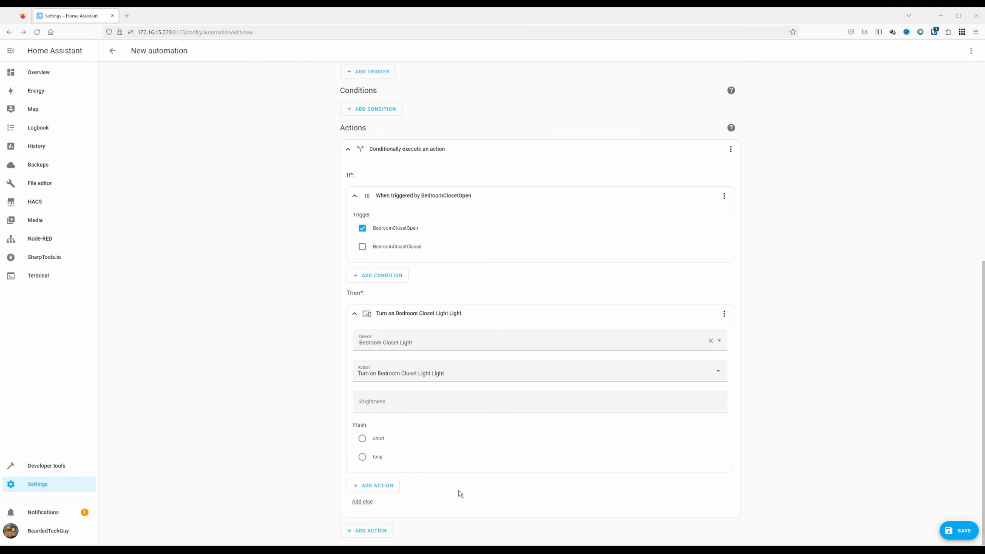
{"action": "left_click", "coordinate": [385, 532]}
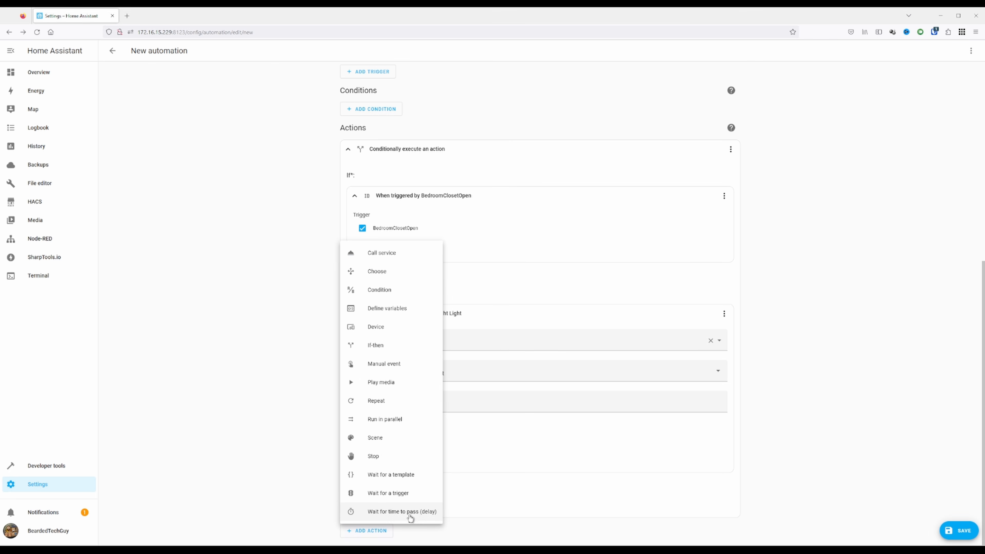
{"action": "left_click", "coordinate": [390, 345]}
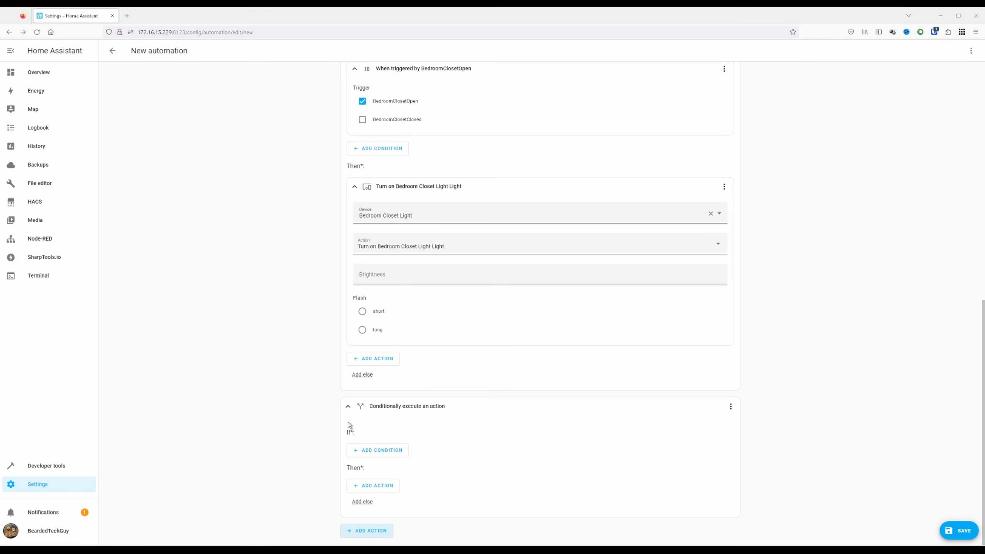
{"action": "left_click", "coordinate": [400, 454]}
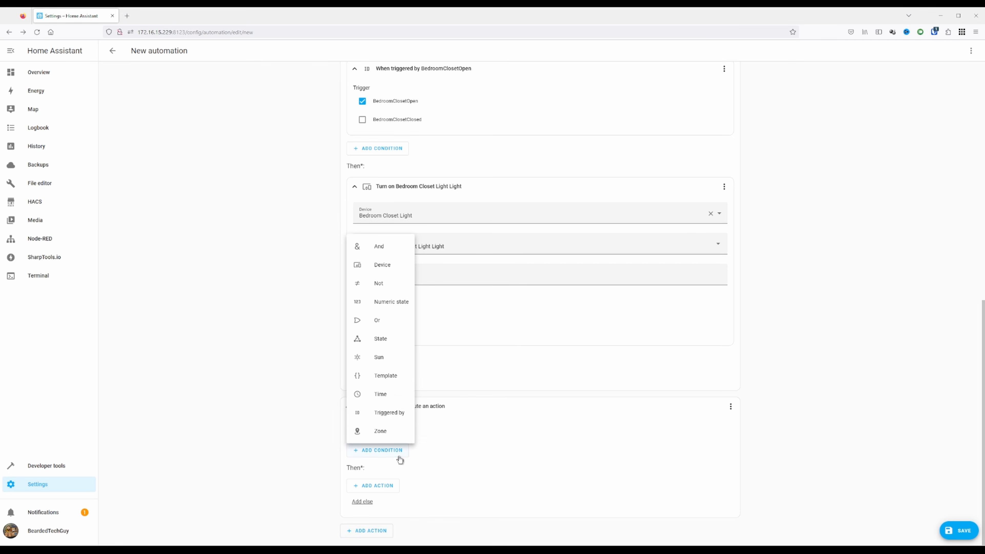
{"action": "left_click", "coordinate": [399, 412]}
{"action": "left_click", "coordinate": [410, 422]}
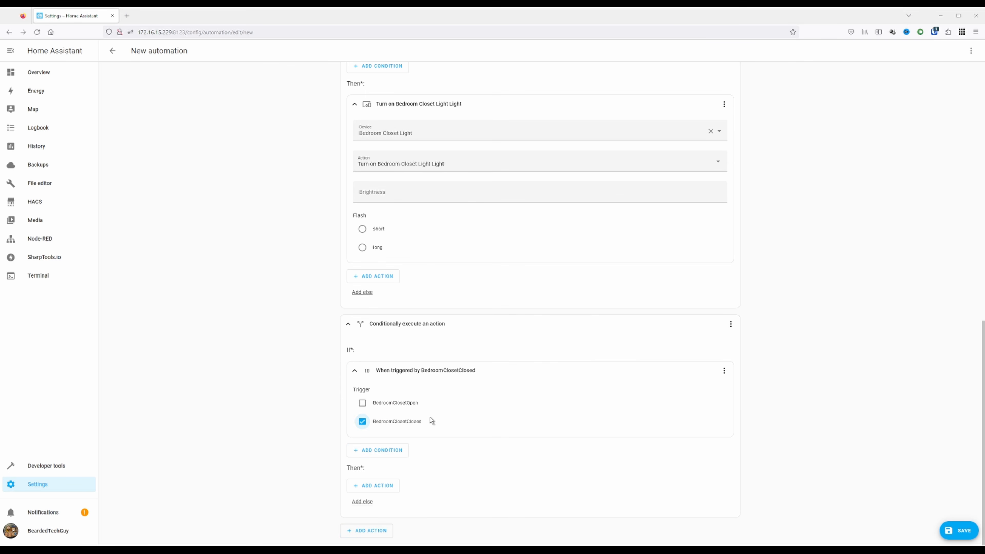
Add a device action under the second Then for Bedroom Closet Light, set to "Turn off Bedroom Closet Light Light"
{"action": "left_click", "coordinate": [393, 486]}
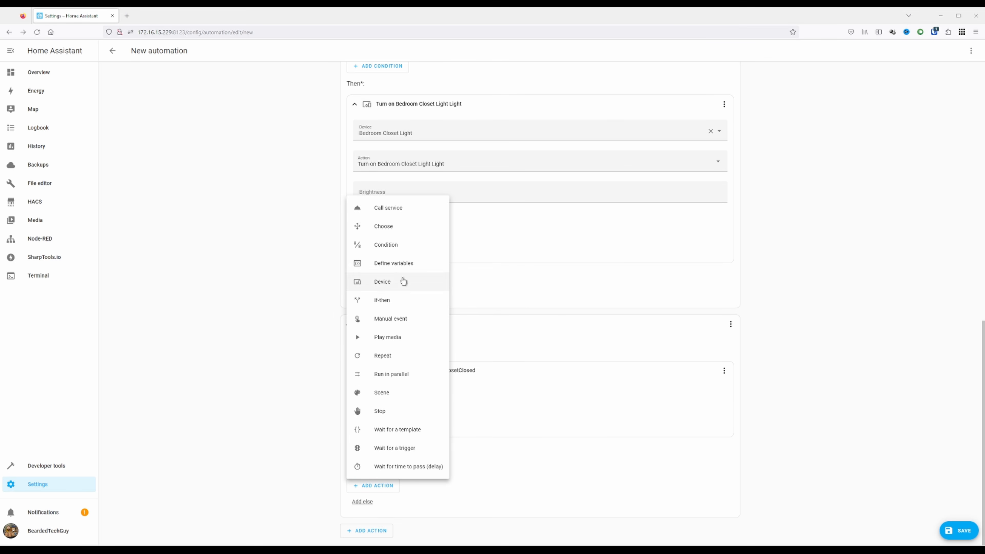
{"action": "left_click", "coordinate": [396, 283]}
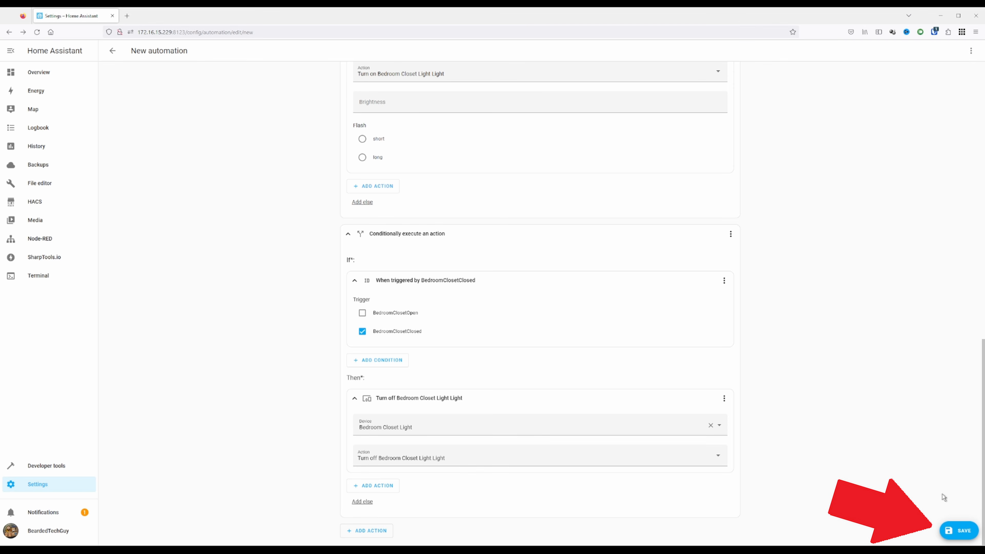
Save the new automation under the name "Bedroom Closet Light Automation"
{"action": "left_click", "coordinate": [955, 531]}
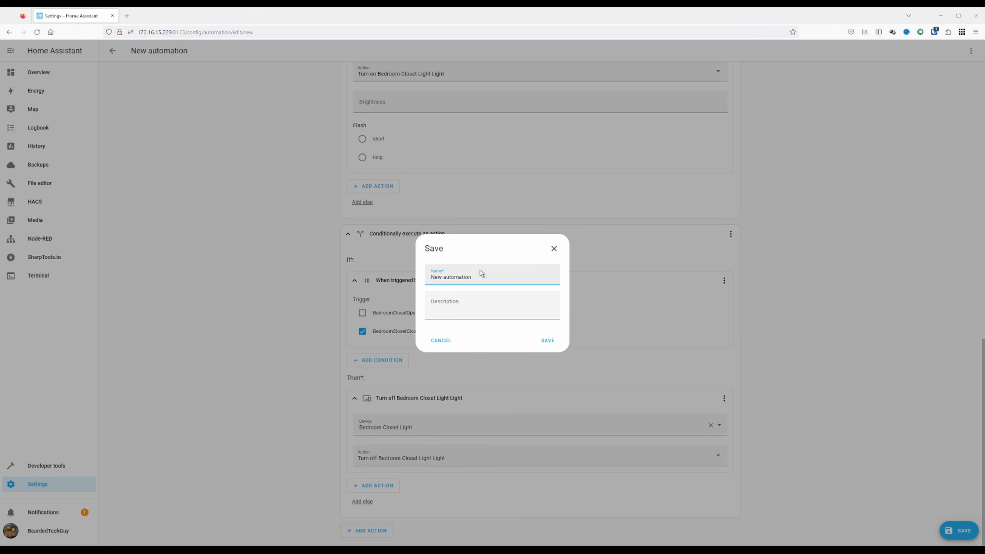
{"action": "left_click_drag", "start_coordinate": [481, 274], "coordinate": [362, 275]}
{"action": "type", "text": "Closet Light Automatio"}
{"action": "left_click", "coordinate": [547, 341]}
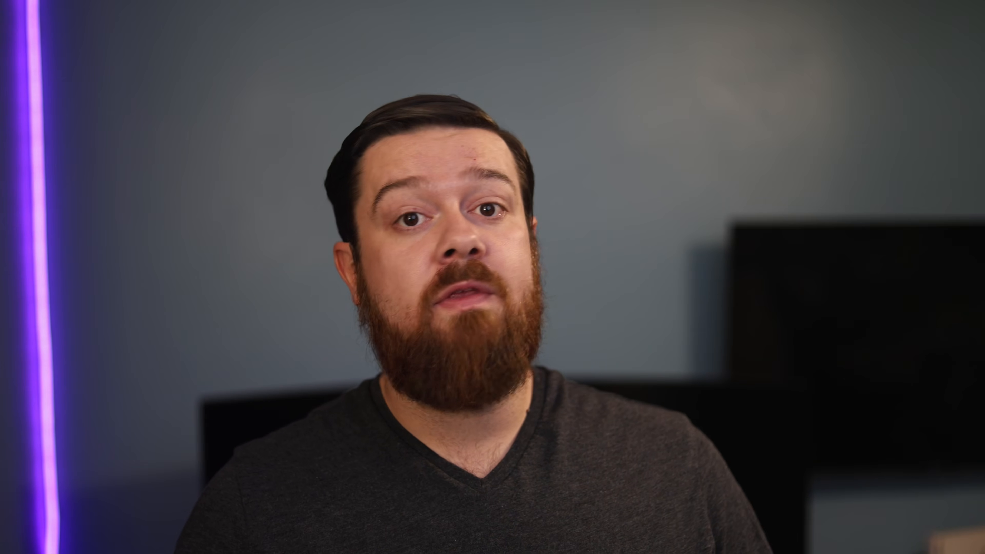
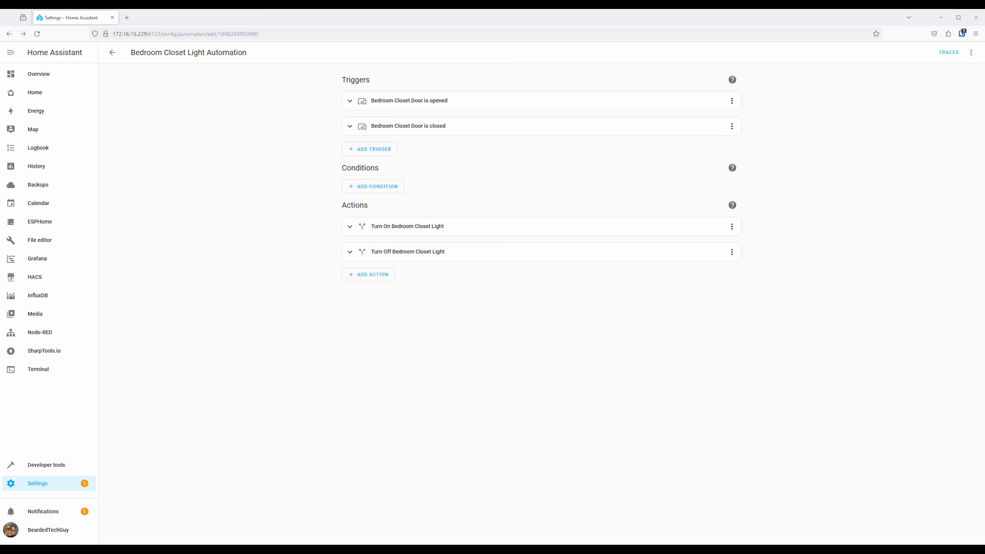
Expand the Turn On and Turn Off Bedroom Closet Light actions to review their If, Then and Else sections
{"action": "left_click", "coordinate": [349, 226]}
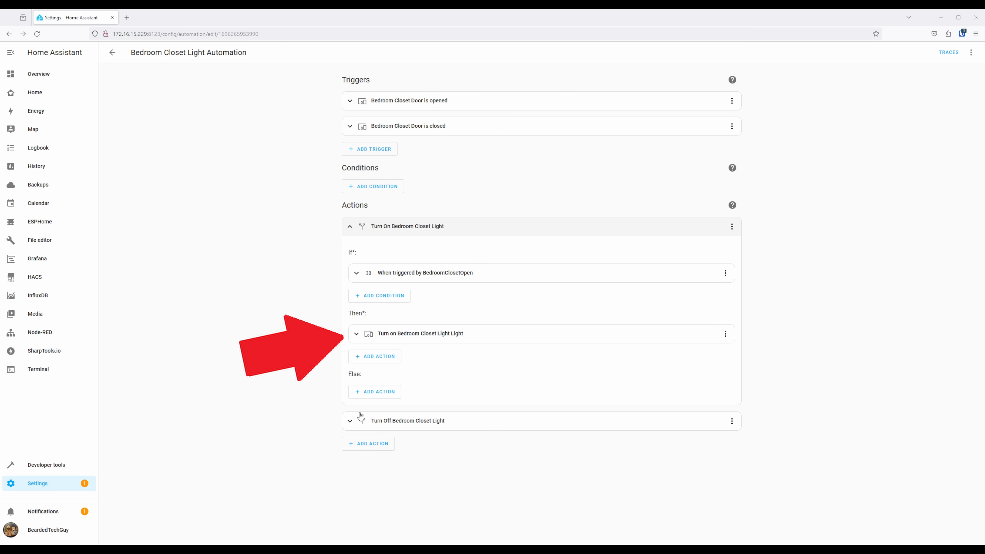
{"action": "left_click", "coordinate": [351, 422]}
{"action": "scroll", "coordinate": [298, 341], "scroll_direction": "down", "scroll_amount": 2}
{"action": "scroll", "coordinate": [297, 334], "scroll_direction": "down", "scroll_amount": 2}
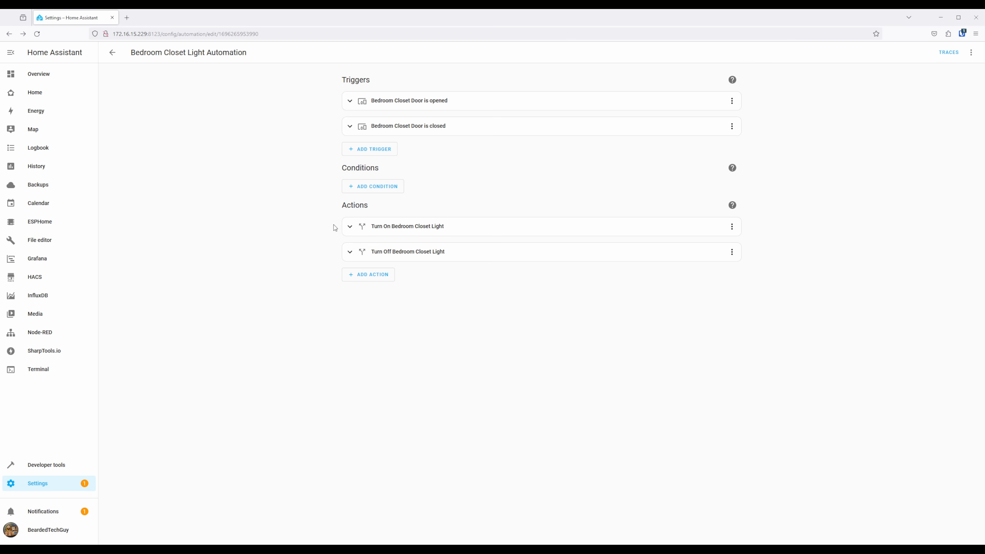
{"action": "left_click", "coordinate": [349, 227]}
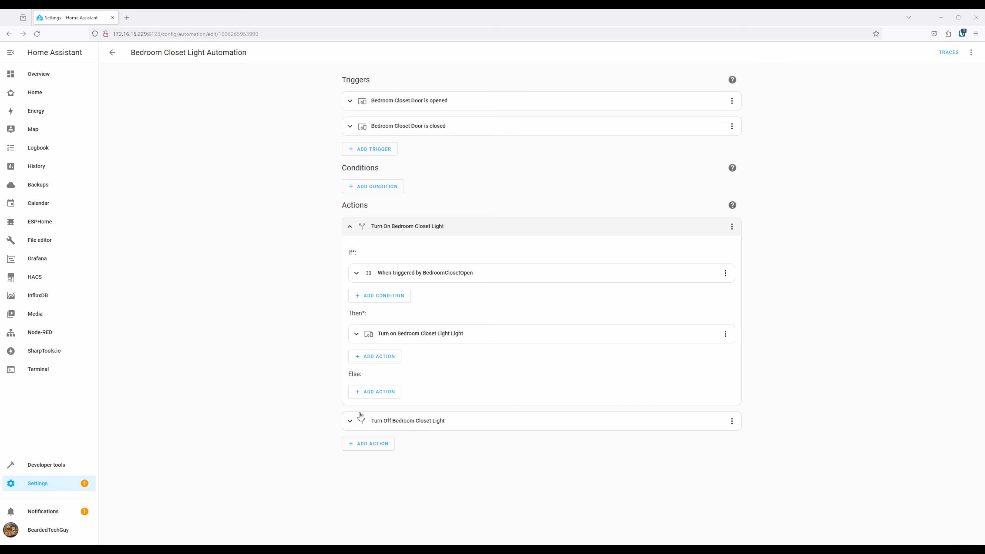
{"action": "left_click", "coordinate": [361, 419]}
{"action": "scroll", "coordinate": [296, 334], "scroll_direction": "down", "scroll_amount": 2}
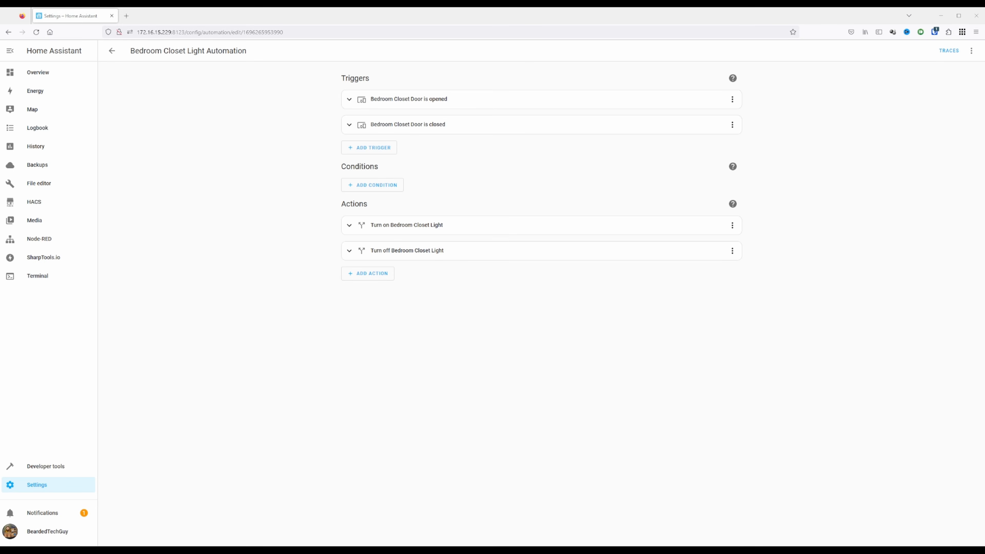
Add an Else branch to the Turn on Bedroom Closet Light action with a device action set to "Turn off Bedroom Closet Light Light"
{"action": "left_click", "coordinate": [349, 225]}
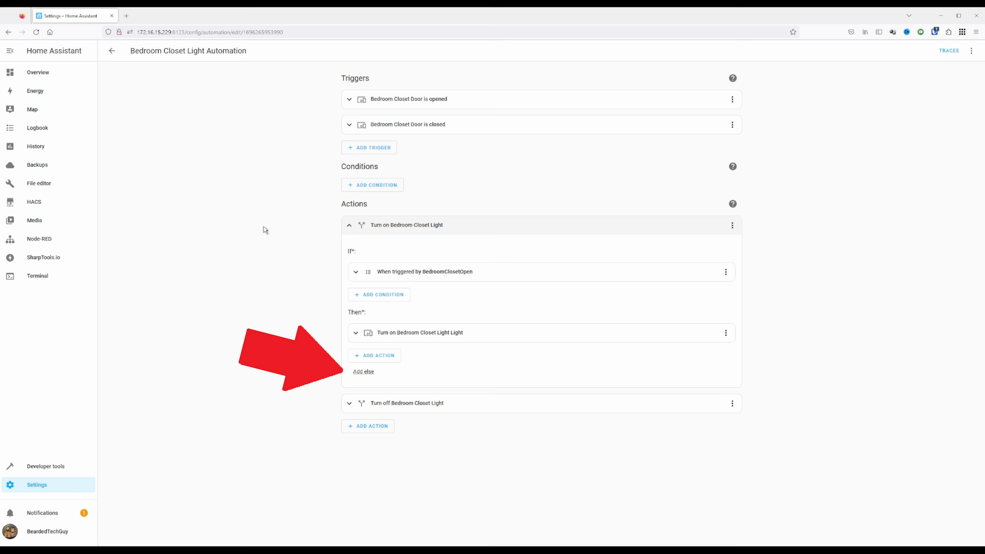
{"action": "left_click", "coordinate": [366, 371]}
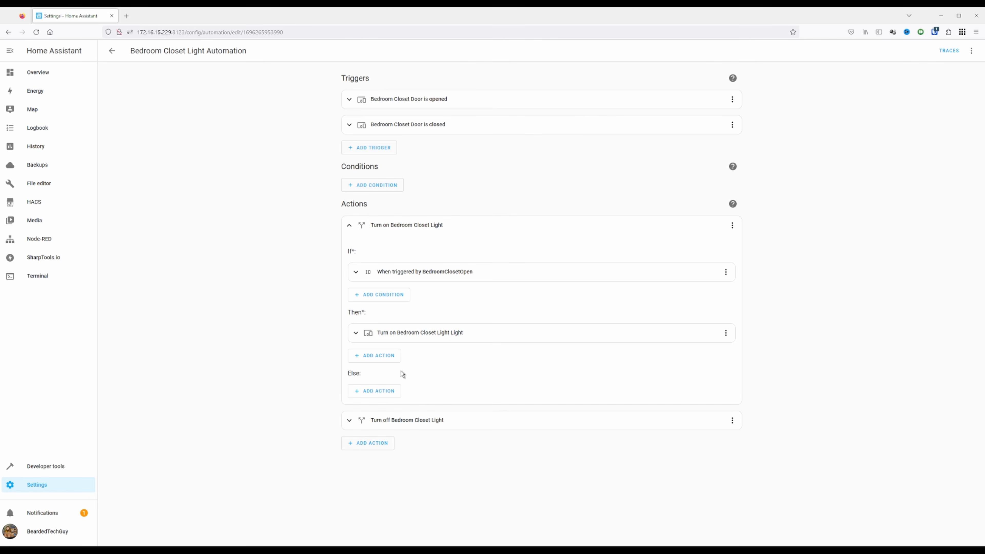
{"action": "left_click", "coordinate": [392, 390]}
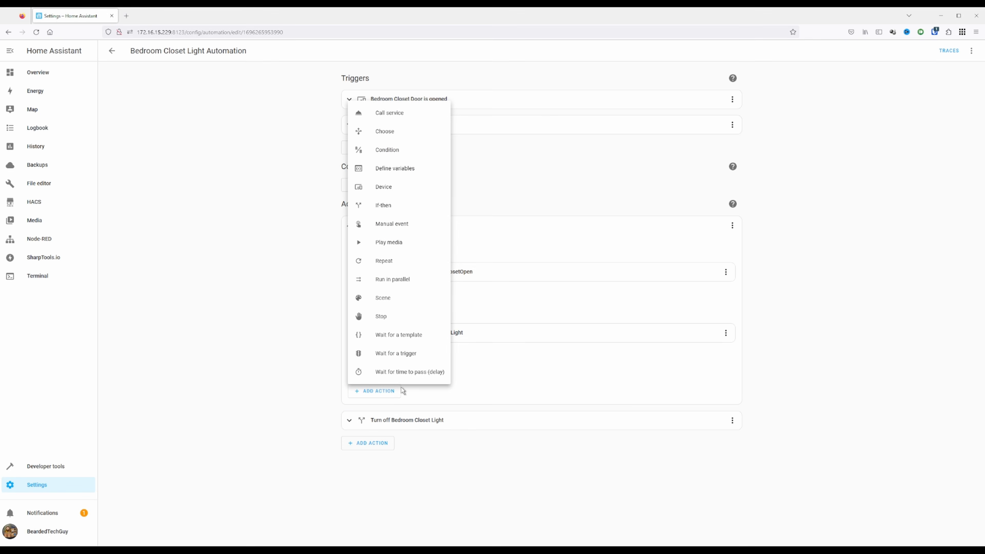
{"action": "left_click", "coordinate": [399, 187]}
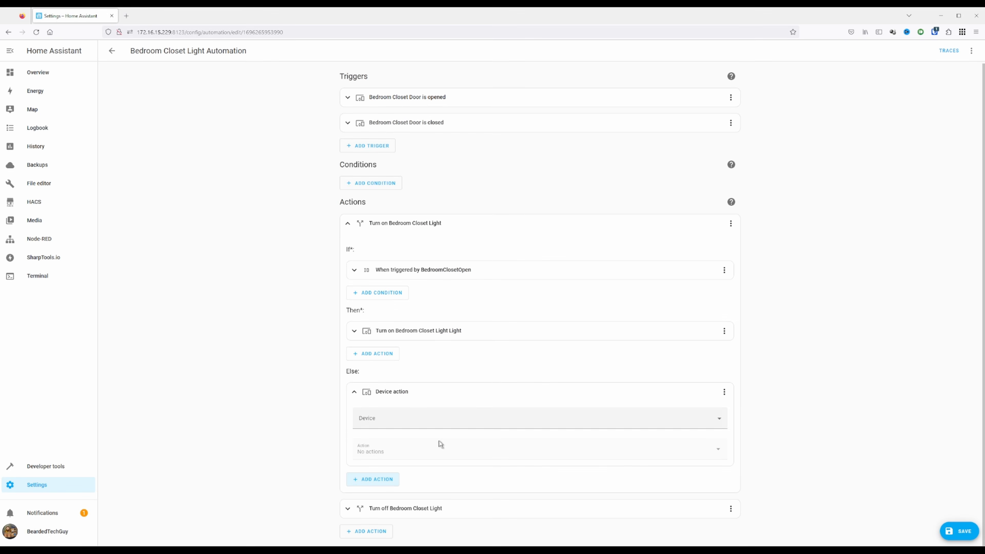
{"action": "left_click", "coordinate": [439, 418]}
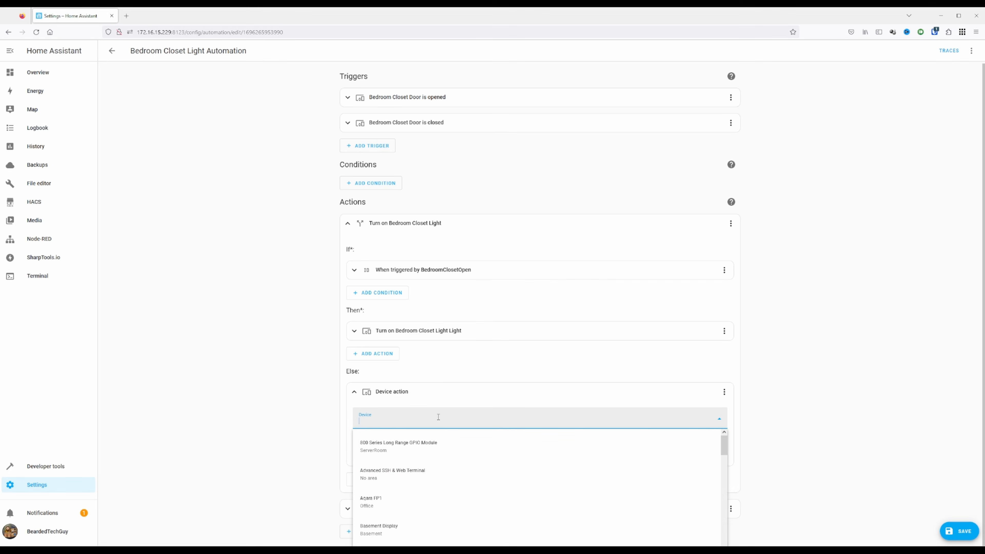
{"action": "type", "text": "Bedr"}
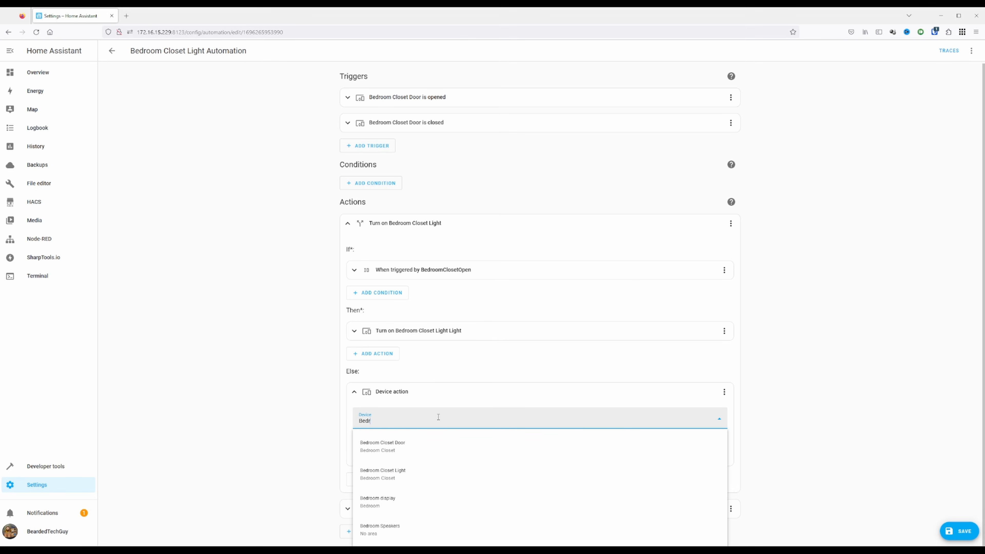
{"action": "left_click", "coordinate": [422, 473]}
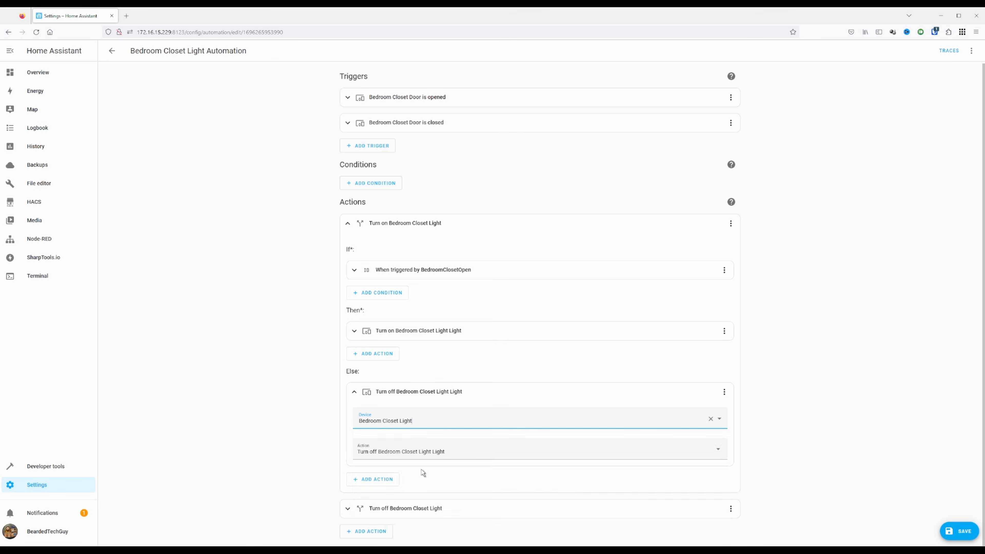
{"action": "left_click", "coordinate": [295, 437]}
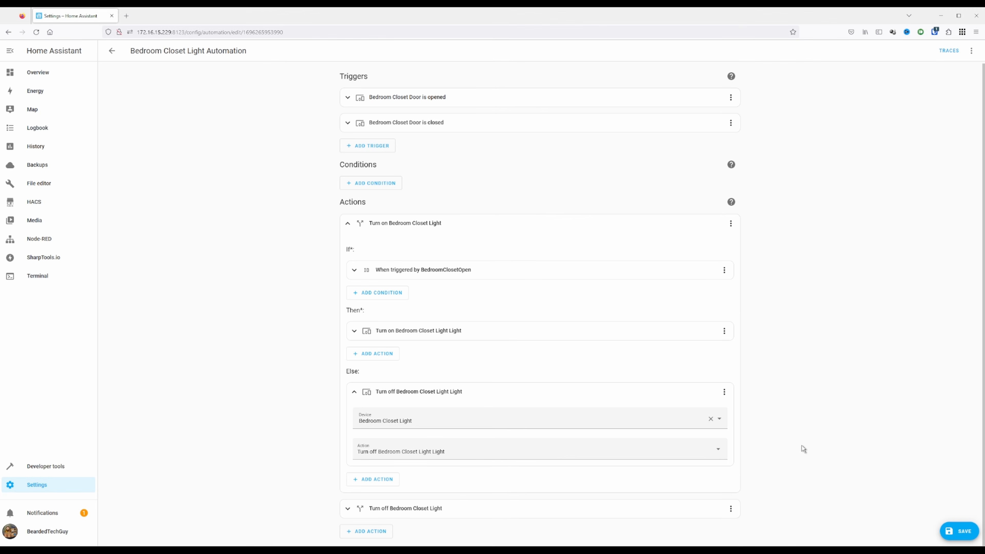
Delete the separate Turn off Bedroom Closet Light action and save the automation
{"action": "left_click", "coordinate": [731, 509]}
{"action": "left_click", "coordinate": [757, 491]}
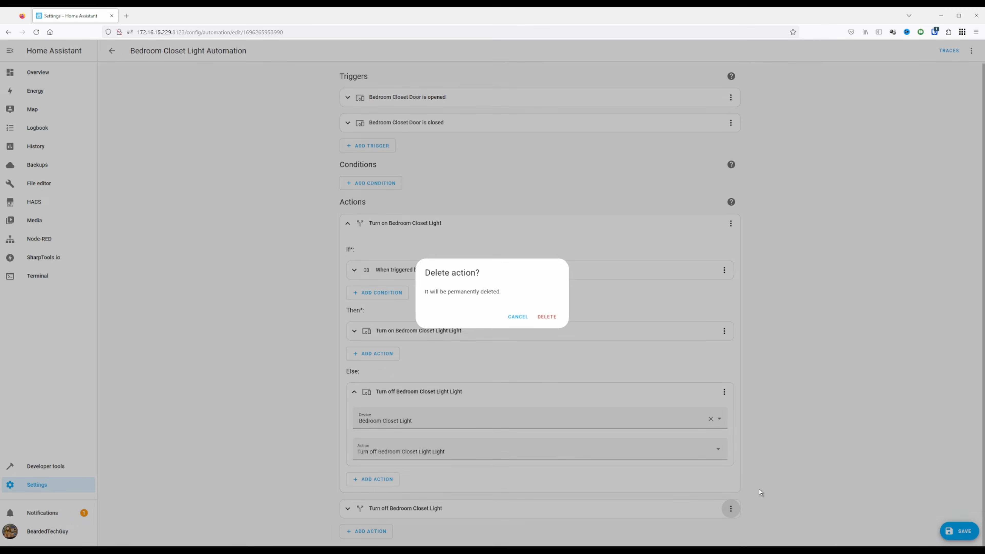
{"action": "left_click", "coordinate": [559, 318]}
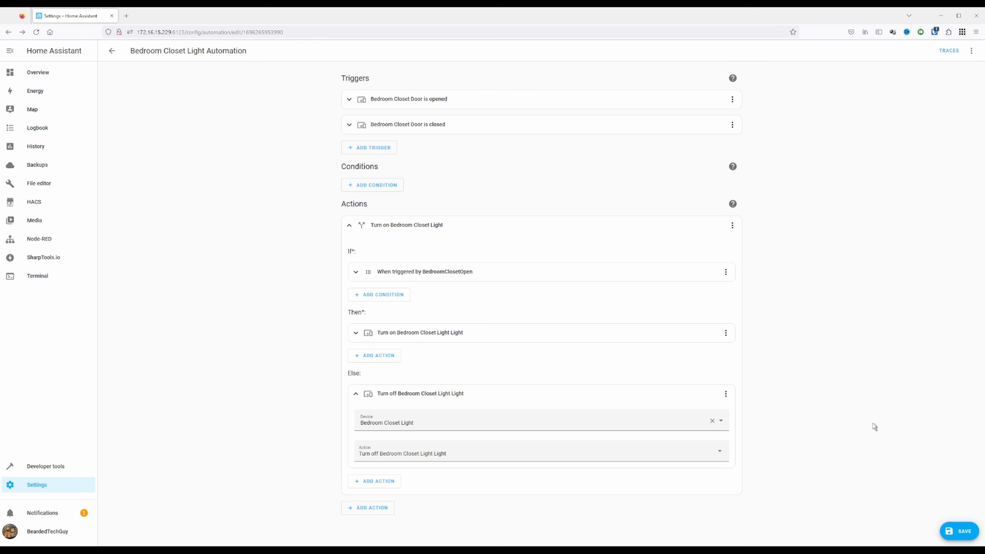
{"action": "left_click", "coordinate": [955, 539]}
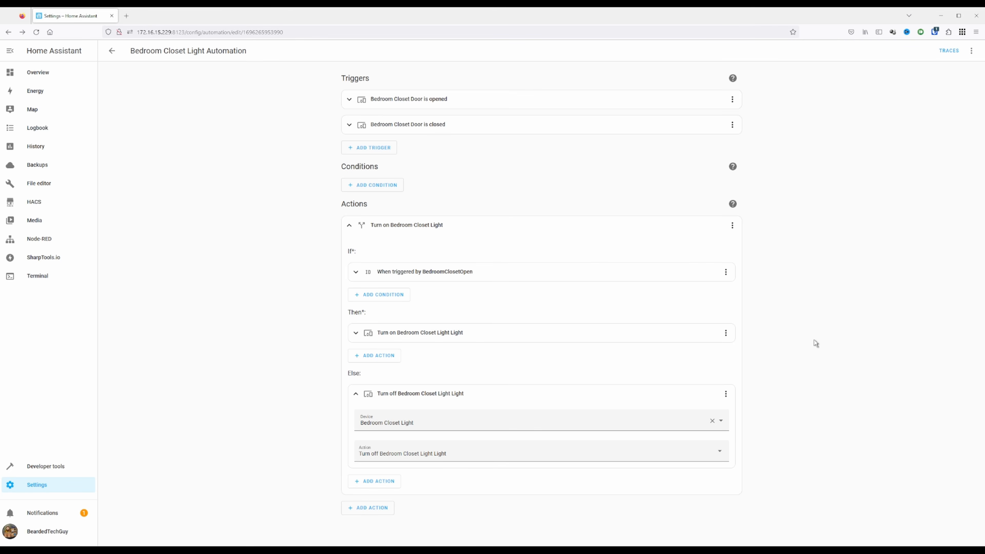
{"action": "left_click", "coordinate": [356, 394]}
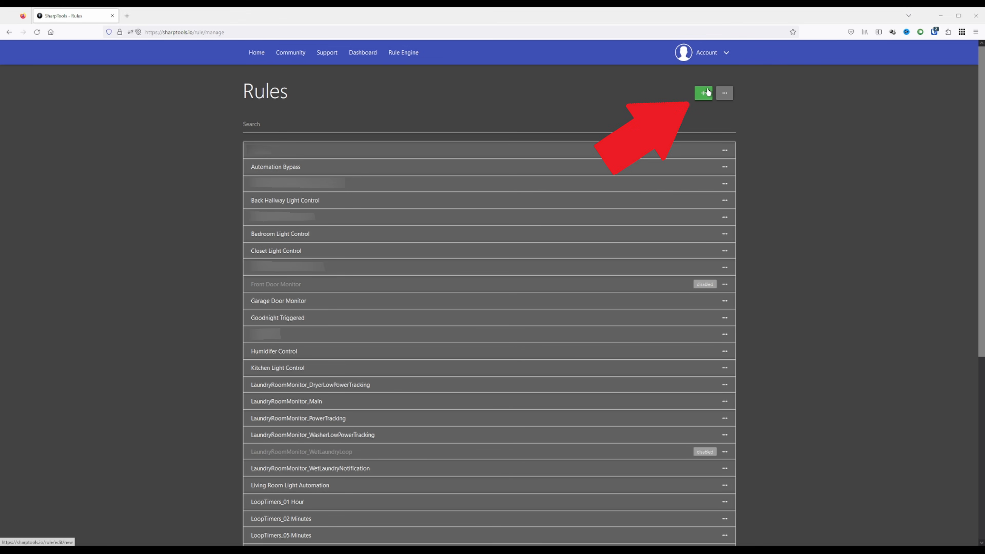
Create a new SharpTools rule named "Bedroom Closet Light Control"
{"action": "left_click", "coordinate": [707, 91]}
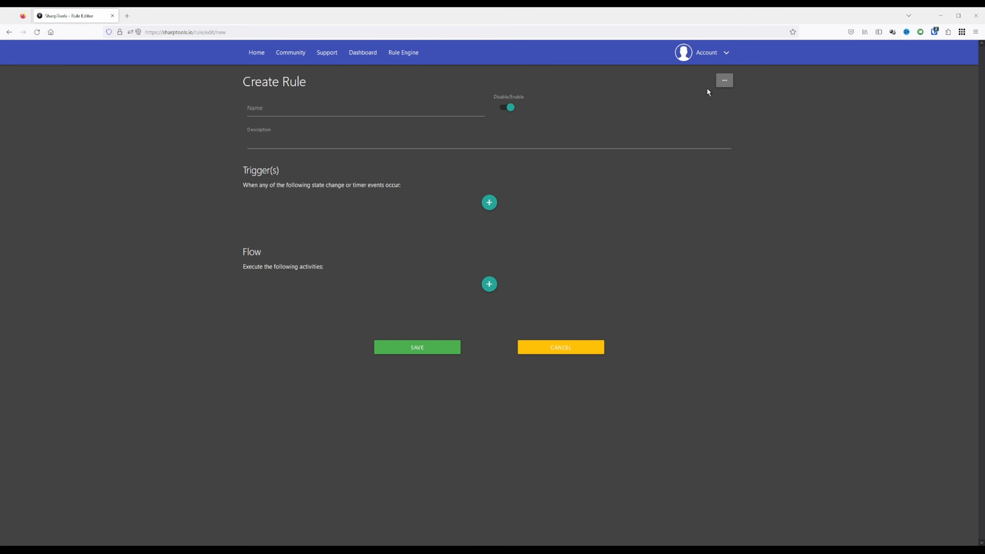
{"action": "left_click", "coordinate": [448, 107]}
{"action": "type", "text": "Bedroom Closet Light Control"}
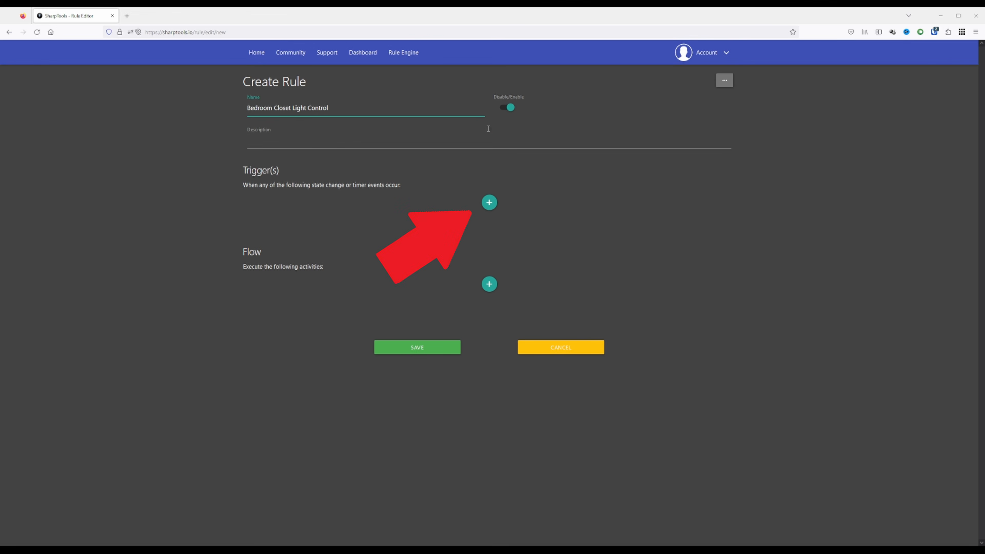
Add a device event trigger for "Bedroom Closet Door Window/door is open" with attribute contact and operator updates
{"action": "left_click", "coordinate": [490, 207]}
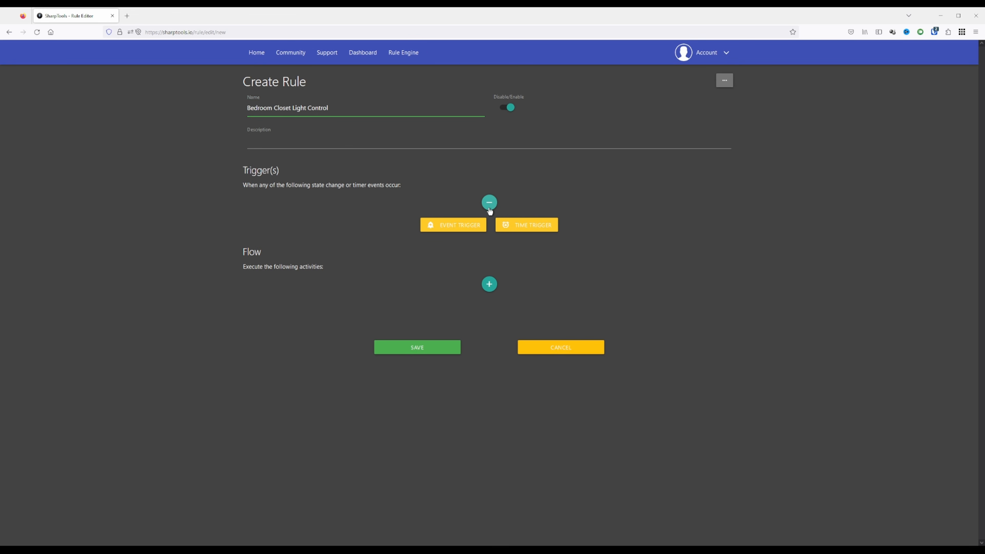
{"action": "left_click", "coordinate": [467, 229]}
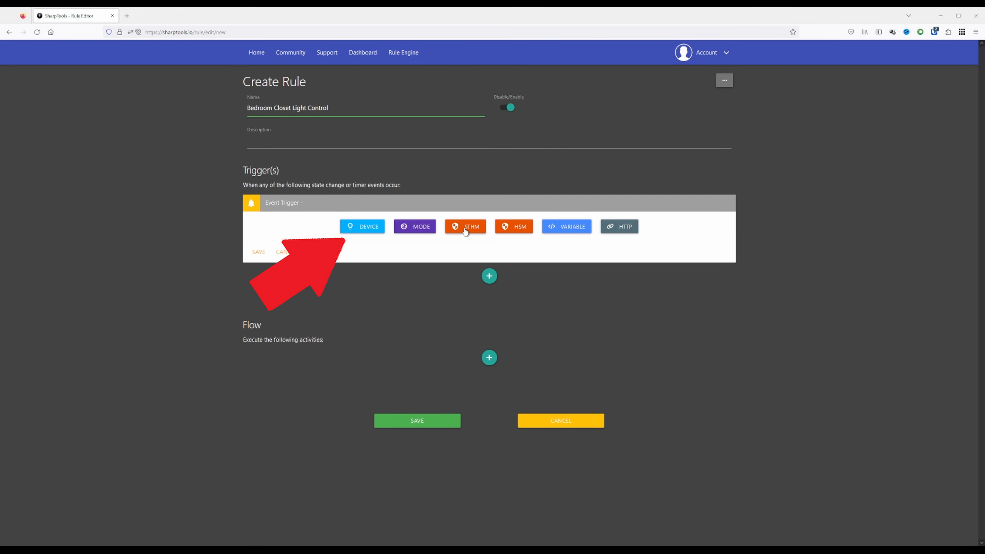
{"action": "left_click", "coordinate": [372, 226]}
{"action": "left_click", "coordinate": [357, 233]}
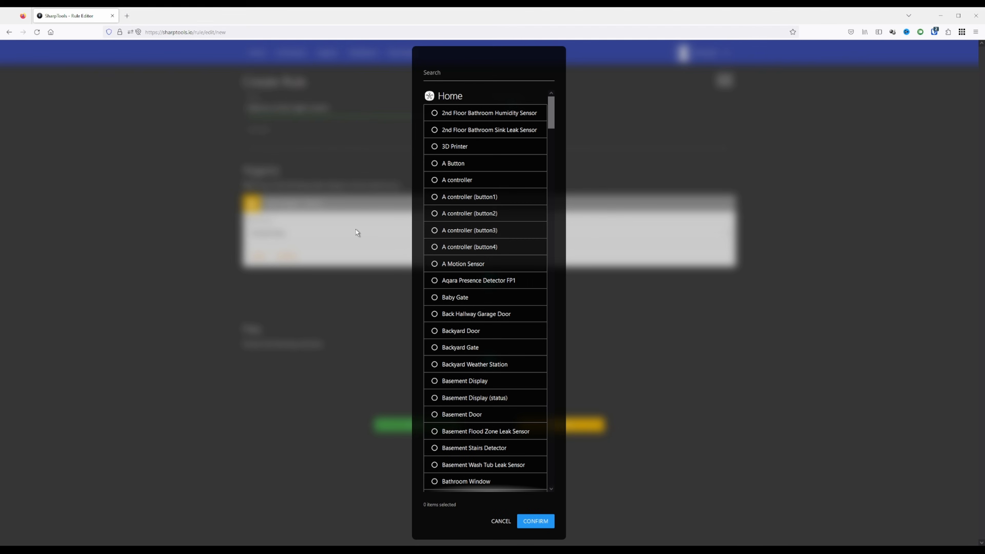
{"action": "left_click", "coordinate": [470, 76]}
{"action": "type", "text": "Bedroom"}
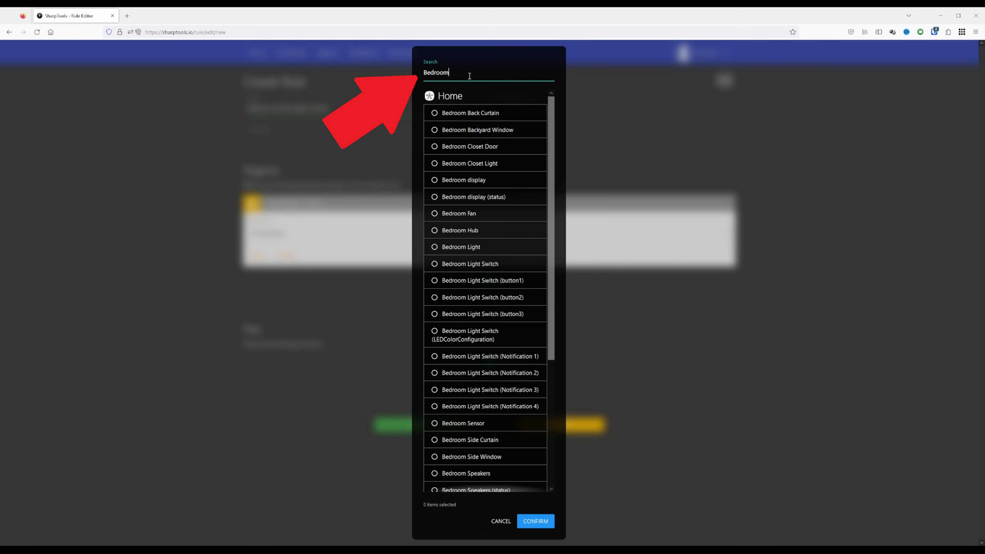
{"action": "type", "text": " Closet Door"}
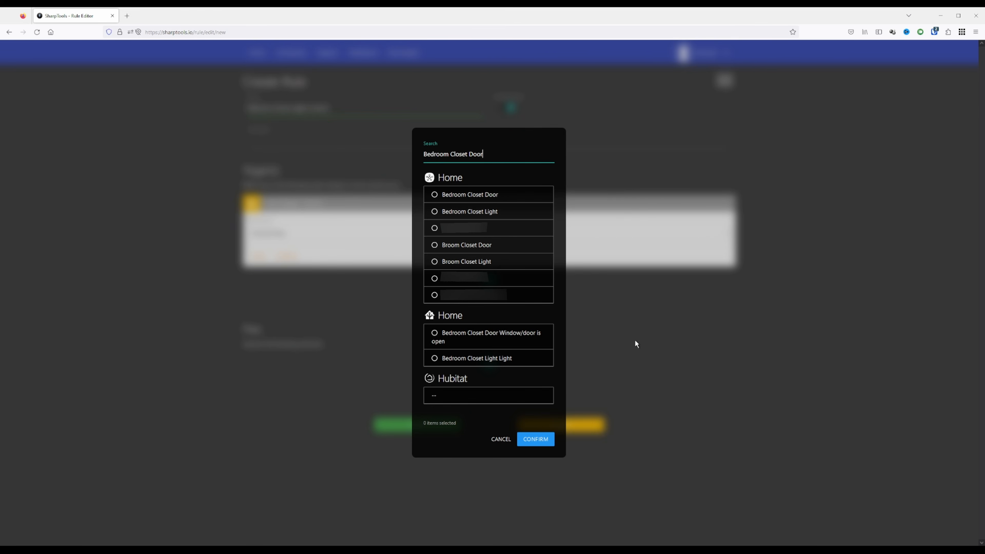
{"action": "left_click", "coordinate": [525, 343]}
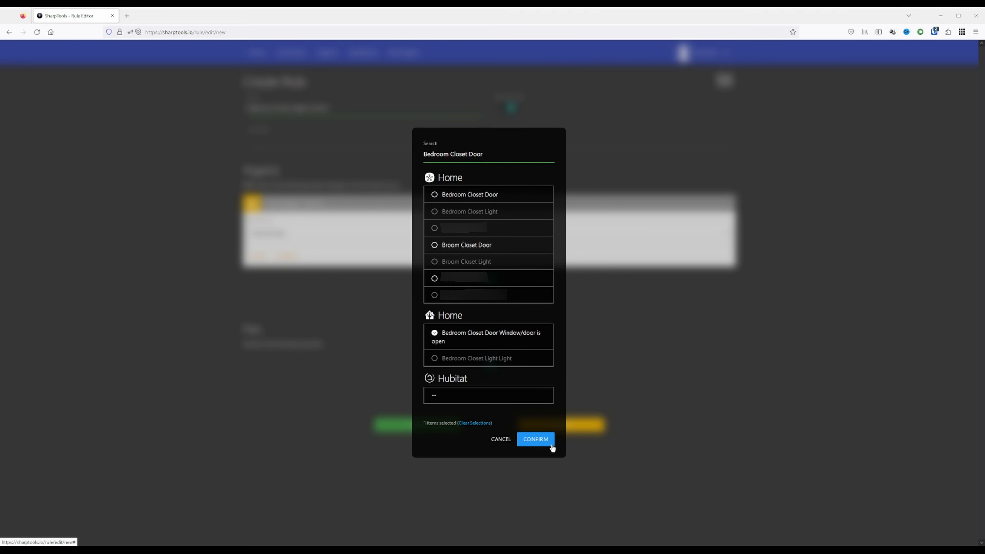
{"action": "left_click", "coordinate": [543, 440]}
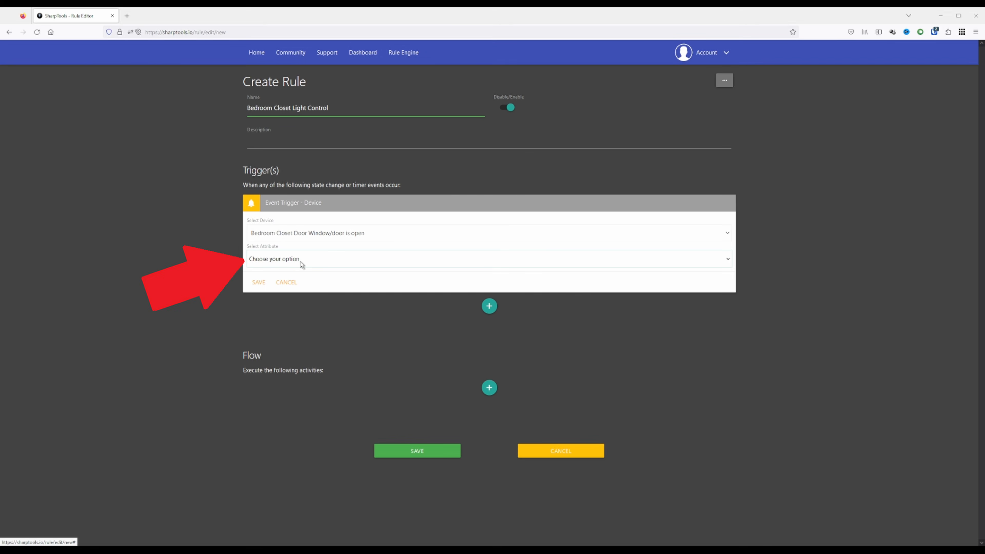
{"action": "left_click", "coordinate": [293, 285]}
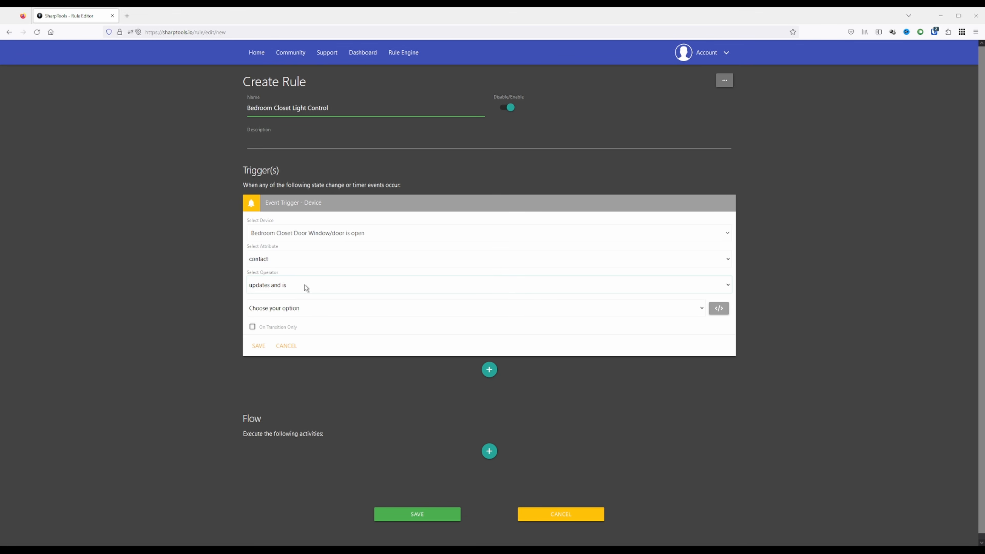
{"action": "left_click", "coordinate": [295, 330]}
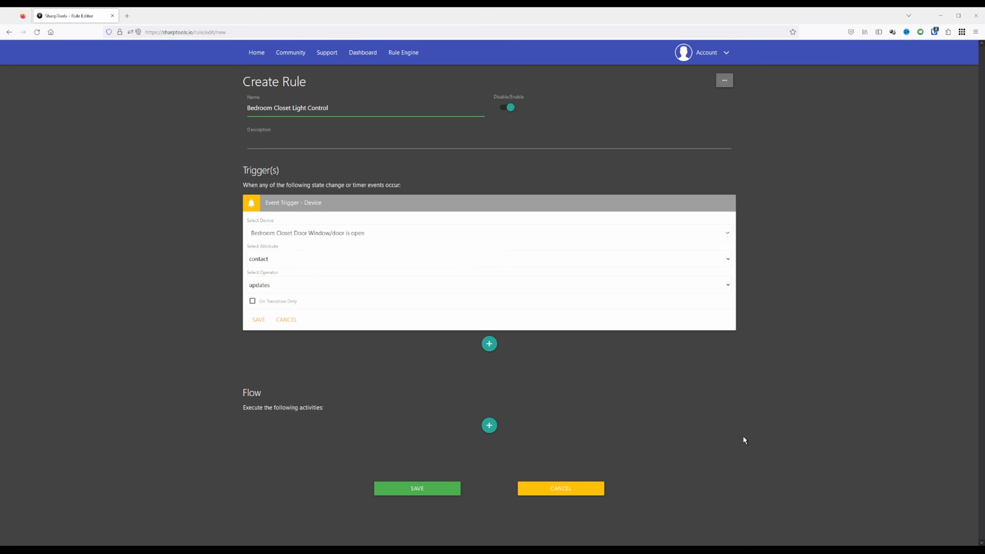
Add an If condition to the flow with a device condition for "Bedroom Closet Door Window/door is open"
{"action": "left_click", "coordinate": [486, 427]}
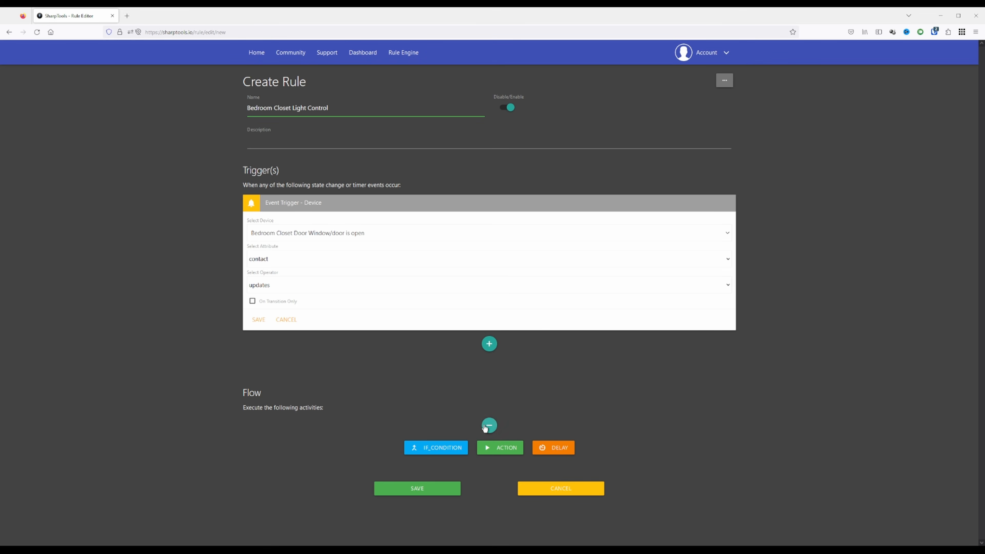
{"action": "left_click", "coordinate": [461, 447]}
{"action": "scroll", "coordinate": [366, 423], "scroll_direction": "down", "scroll_amount": 2}
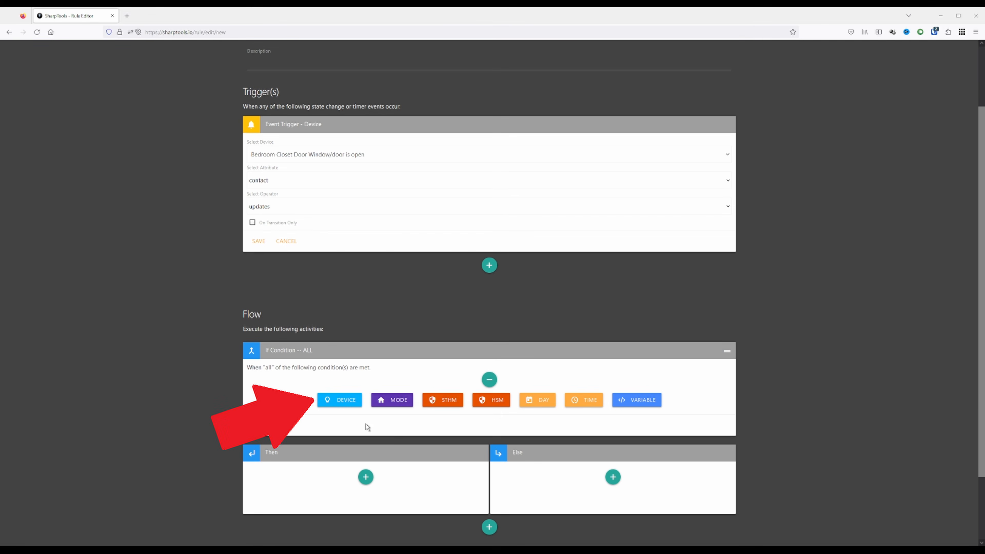
{"action": "left_click", "coordinate": [347, 405]}
{"action": "left_click", "coordinate": [326, 412]}
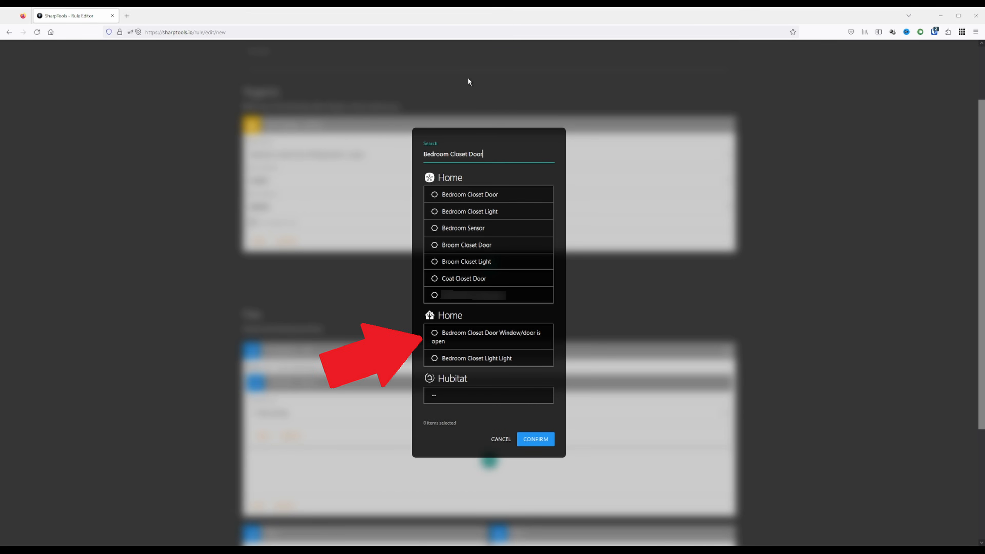
{"action": "left_click", "coordinate": [503, 336]}
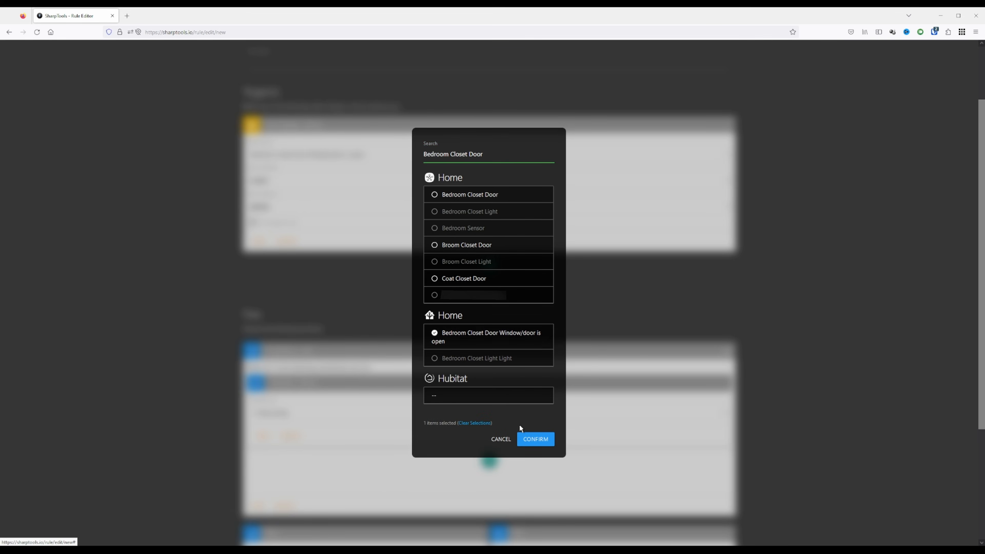
{"action": "left_click", "coordinate": [536, 439]}
Set the device condition to attribute contact, operator is, value open, and save the condition
{"action": "scroll", "coordinate": [520, 428], "scroll_direction": "down", "scroll_amount": 2}
{"action": "left_click", "coordinate": [310, 364]}
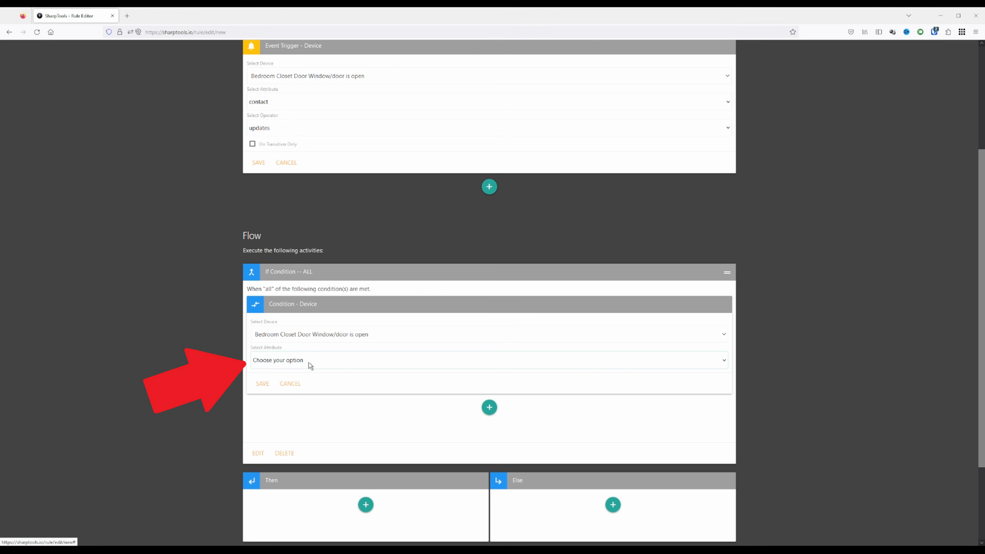
{"action": "left_click", "coordinate": [293, 388]}
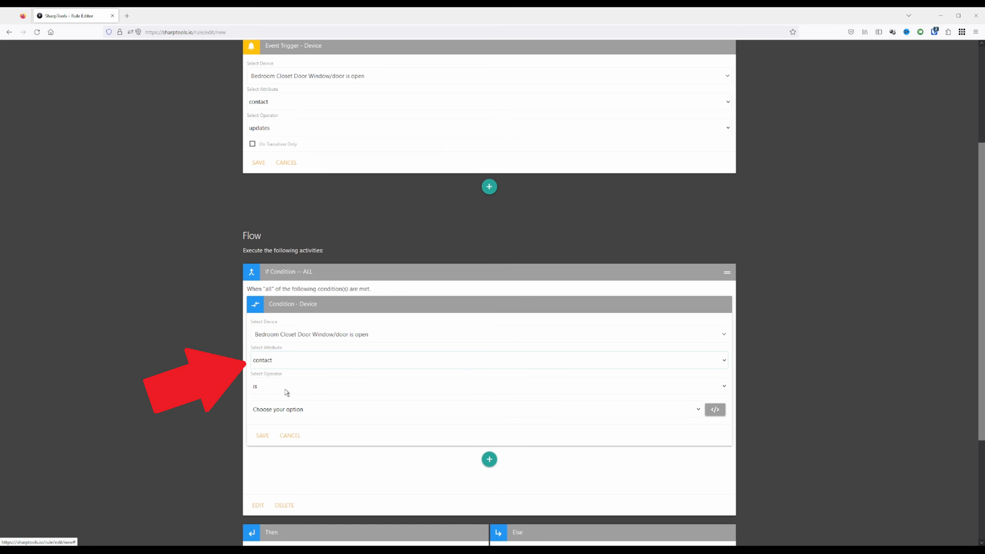
{"action": "left_click", "coordinate": [309, 414]}
{"action": "left_click", "coordinate": [326, 437]}
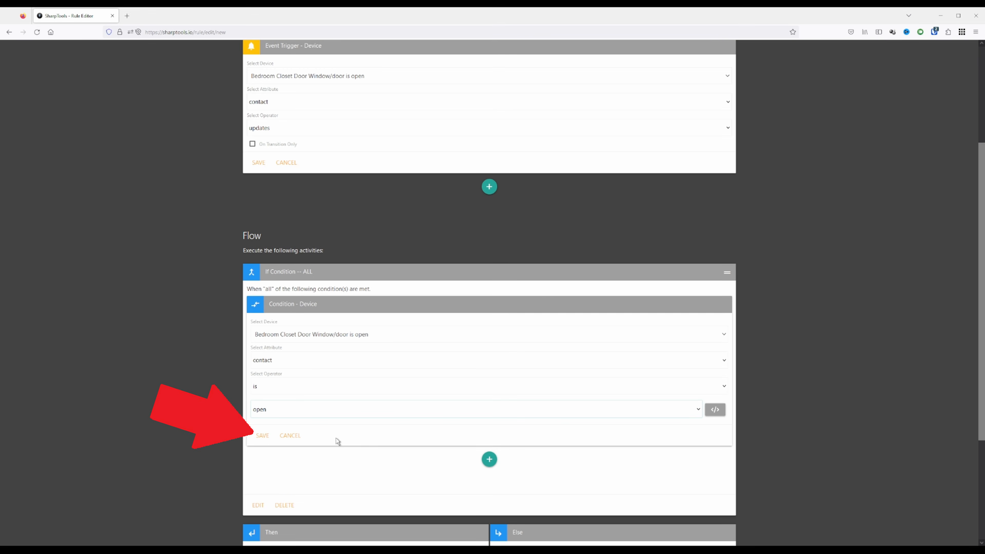
{"action": "left_click", "coordinate": [262, 436]}
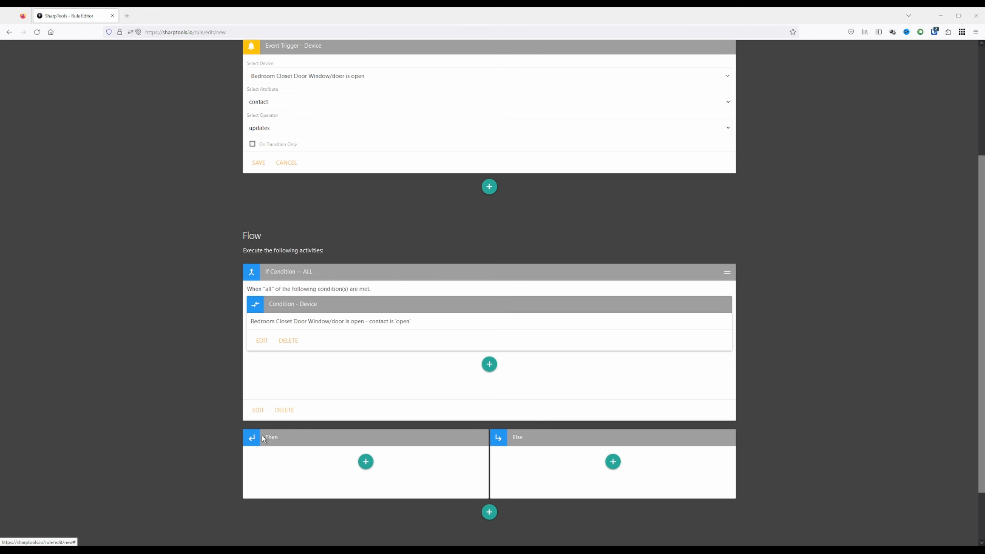
Add a device action to the Then branch that sends the on command to "Bedroom Closet Light Light" and save it
{"action": "scroll", "coordinate": [326, 375], "scroll_direction": "down", "scroll_amount": 1}
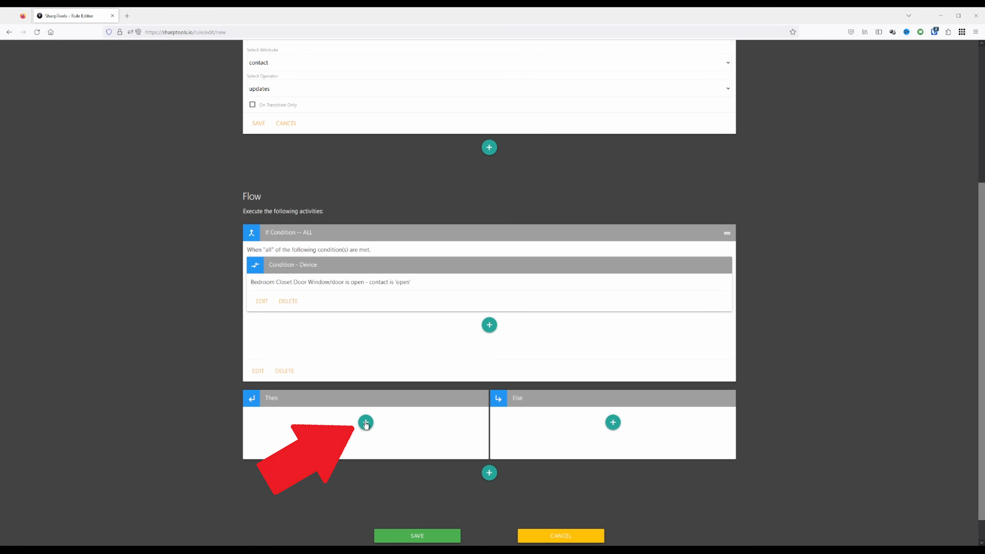
{"action": "left_click", "coordinate": [366, 424]}
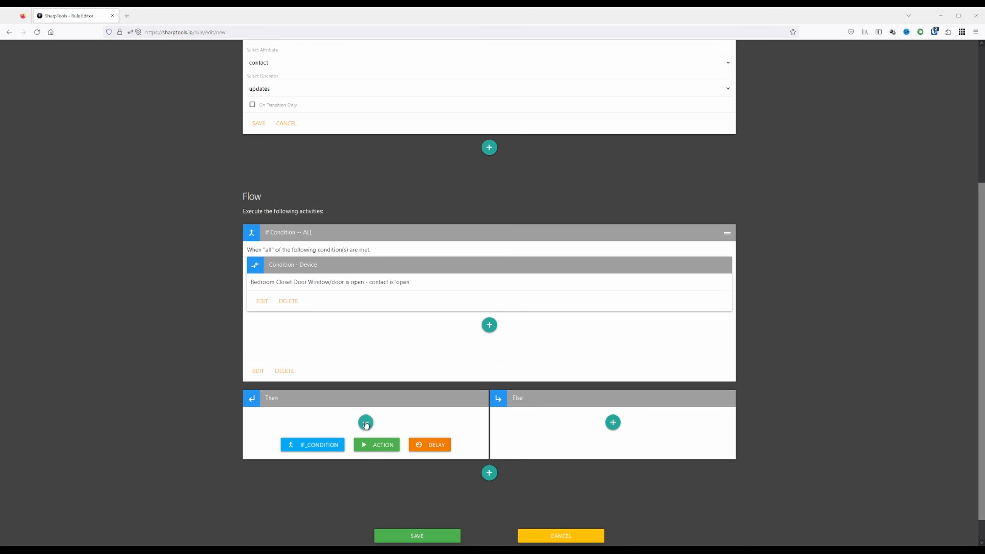
{"action": "left_click", "coordinate": [382, 446]}
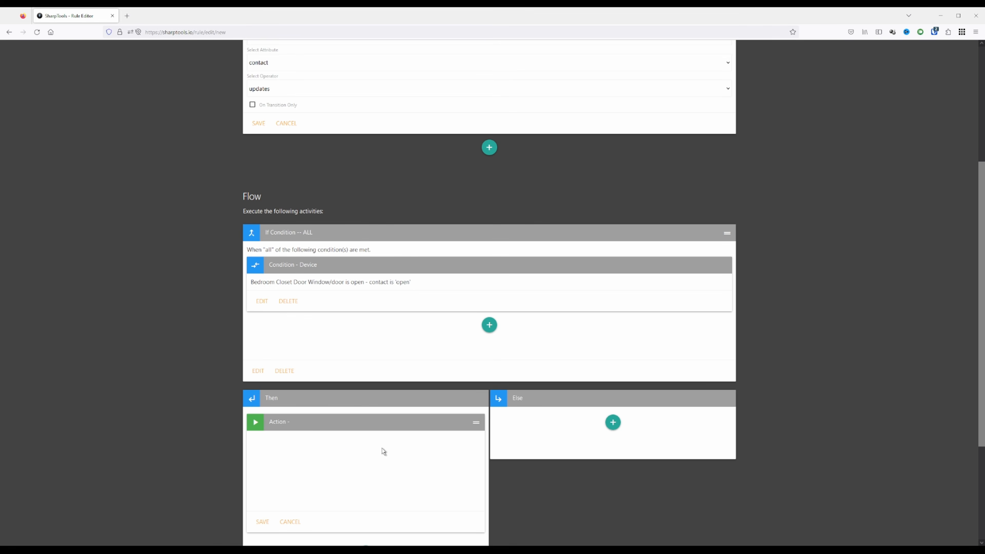
{"action": "scroll", "coordinate": [337, 417], "scroll_direction": "down", "scroll_amount": 2}
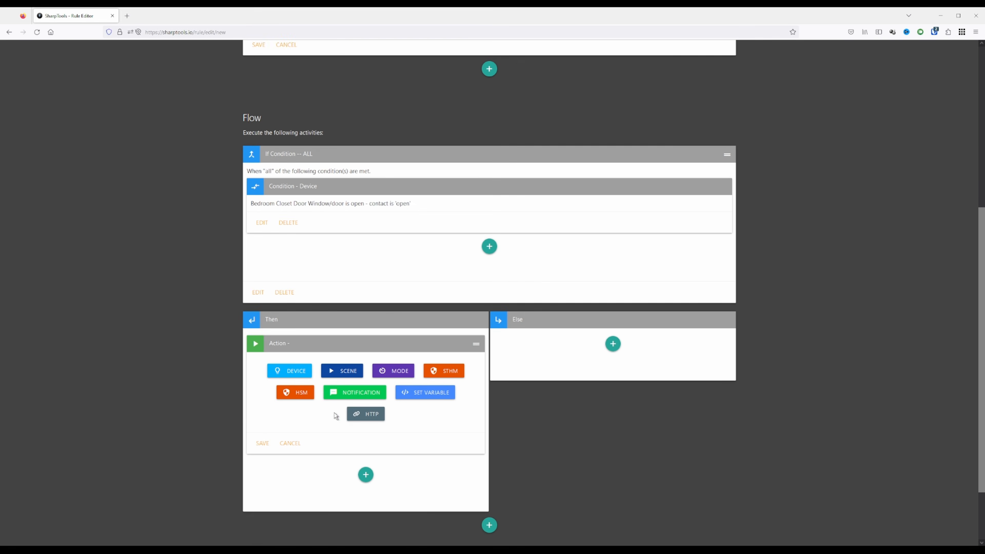
{"action": "left_click", "coordinate": [306, 373]}
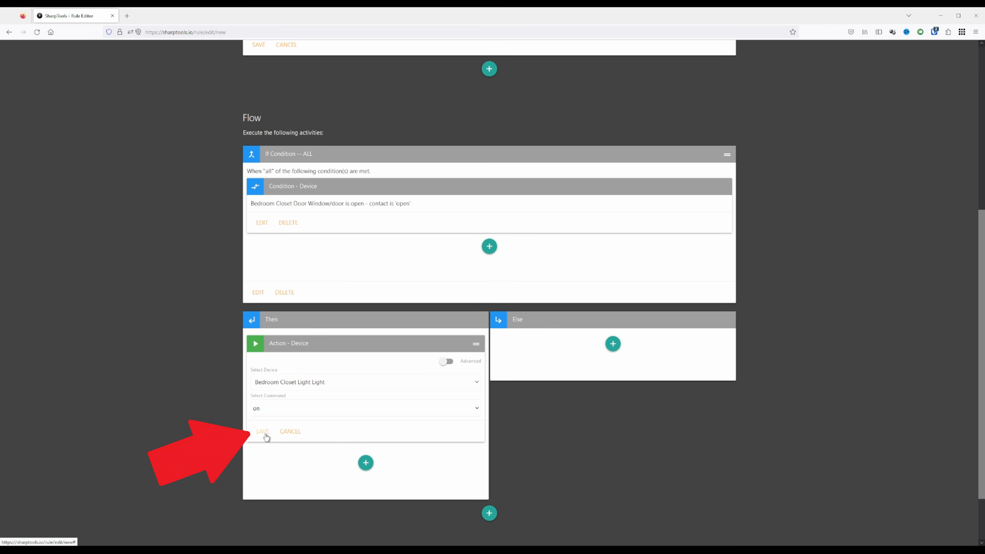
{"action": "left_click", "coordinate": [264, 431]}
{"action": "scroll", "coordinate": [783, 346], "scroll_direction": "up", "scroll_amount": 1}
{"action": "scroll", "coordinate": [782, 347], "scroll_direction": "down", "scroll_amount": 1}
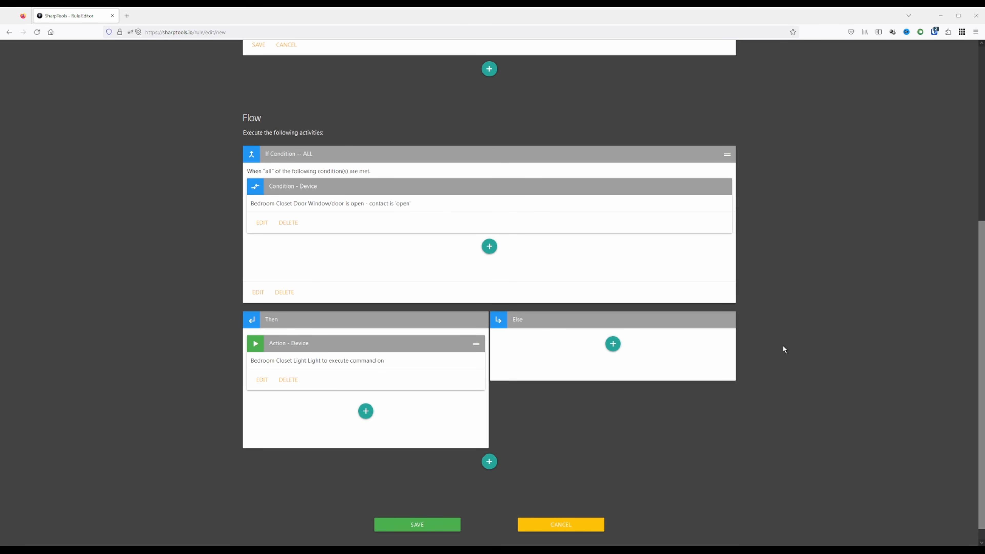
Add a second If condition below the first, requiring the "Bedroom Closet Door Window/door is open" contact to be closed, and save it
{"action": "scroll", "coordinate": [783, 349], "scroll_direction": "down", "scroll_amount": 1}
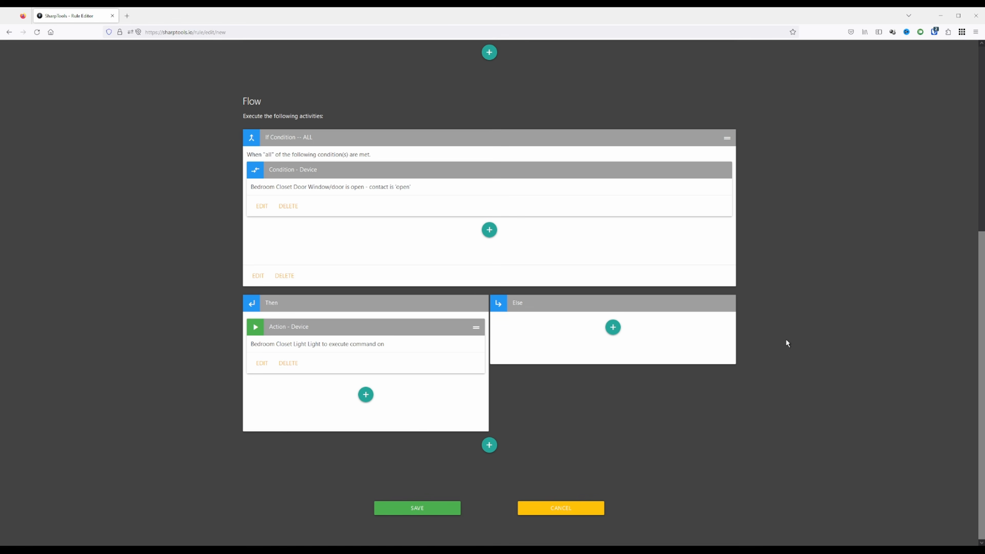
{"action": "left_click", "coordinate": [489, 445]}
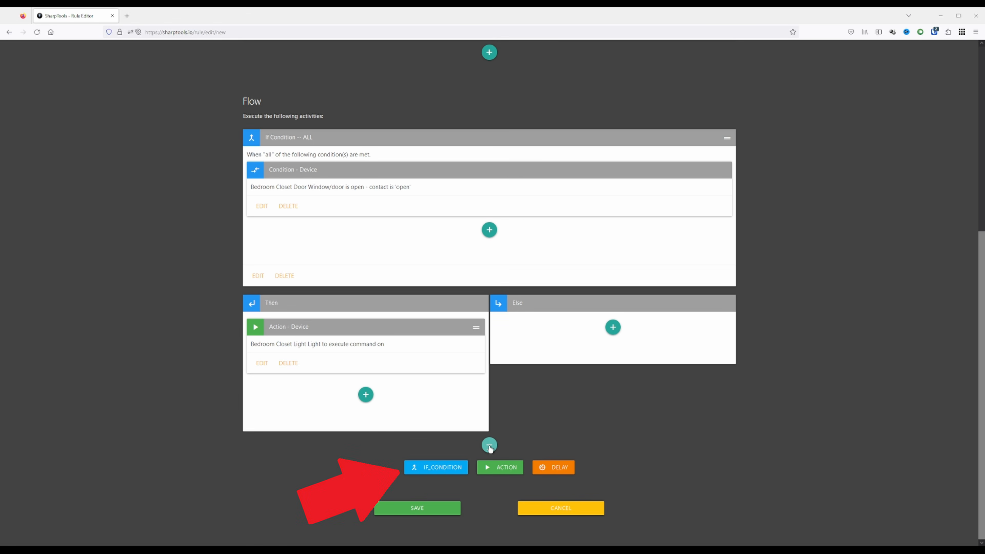
{"action": "left_click", "coordinate": [450, 468]}
{"action": "scroll", "coordinate": [395, 463], "scroll_direction": "down", "scroll_amount": 3}
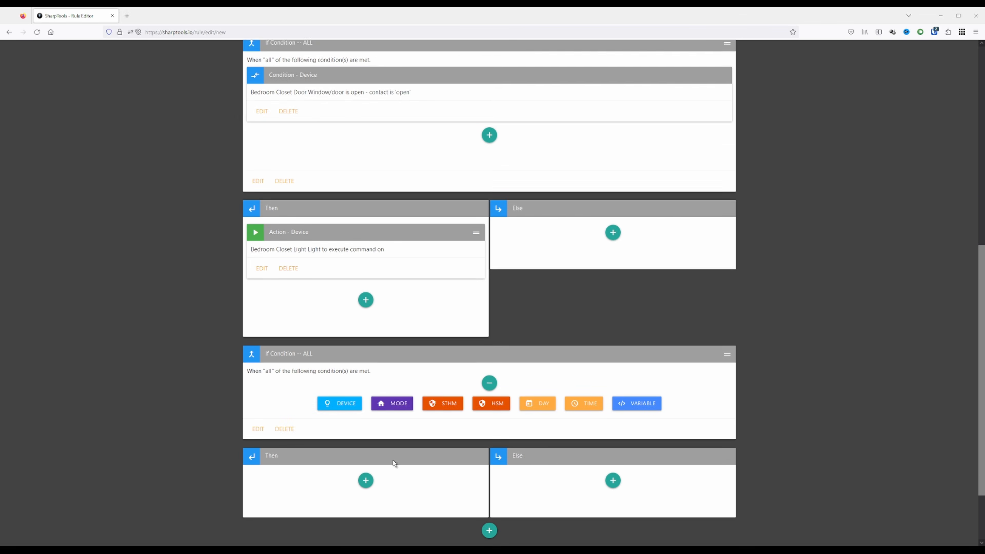
{"action": "left_click", "coordinate": [331, 379]}
{"action": "scroll", "coordinate": [427, 434], "scroll_direction": "down", "scroll_amount": 2}
{"action": "left_click", "coordinate": [317, 342]}
{"action": "left_click", "coordinate": [302, 365]}
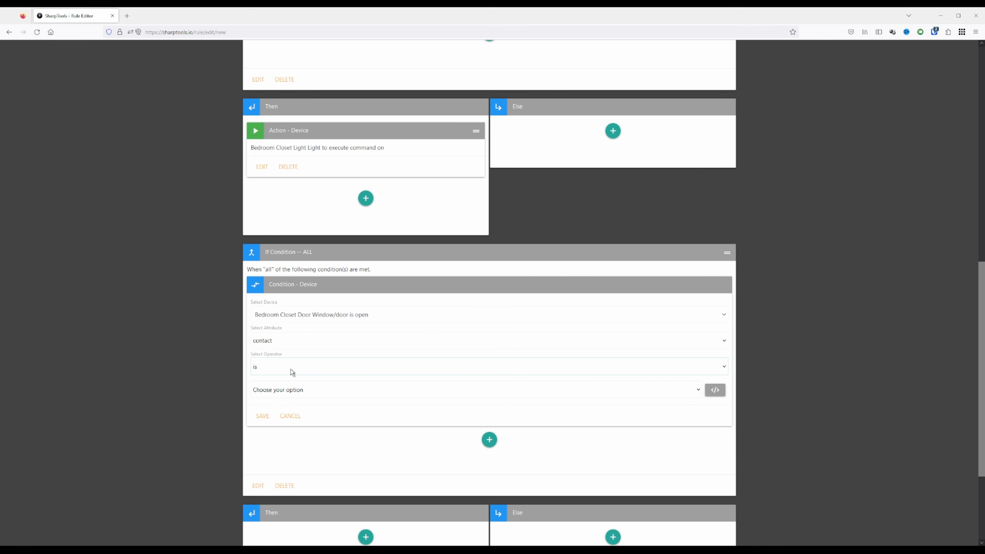
{"action": "left_click", "coordinate": [285, 431]}
{"action": "left_click", "coordinate": [264, 417]}
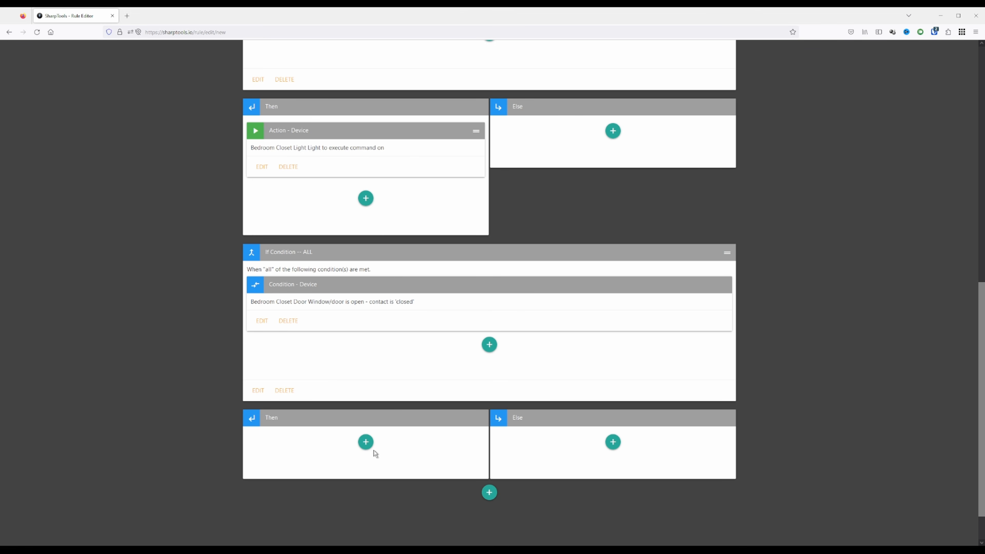
Add a Then action to the second condition sending the off command to "Bedroom Closet Light Light", and save the rule
{"action": "left_click", "coordinate": [366, 442]}
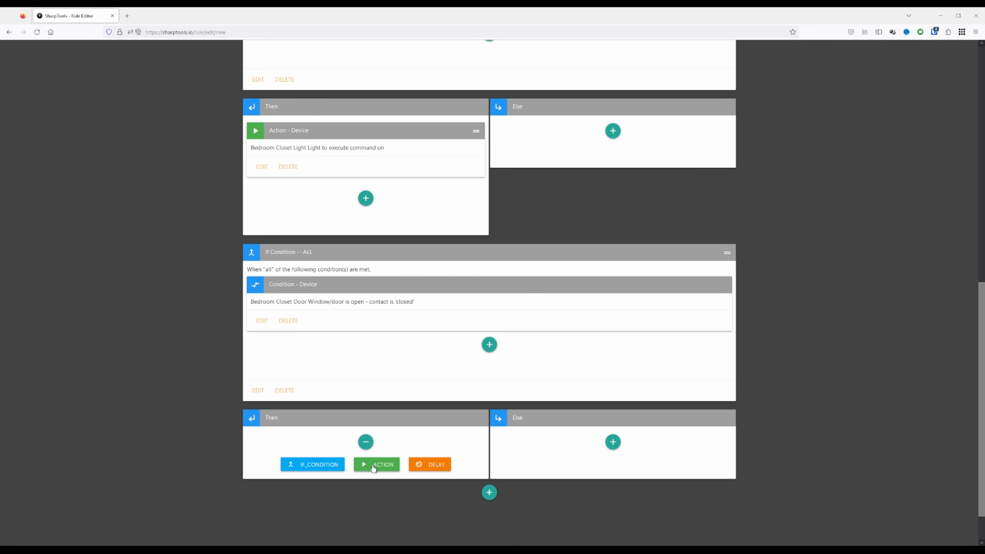
{"action": "left_click", "coordinate": [371, 468]}
{"action": "left_click", "coordinate": [298, 469]}
{"action": "left_click", "coordinate": [373, 481]}
{"action": "left_click", "coordinate": [540, 478]}
{"action": "scroll", "coordinate": [540, 478], "scroll_direction": "down", "scroll_amount": 3}
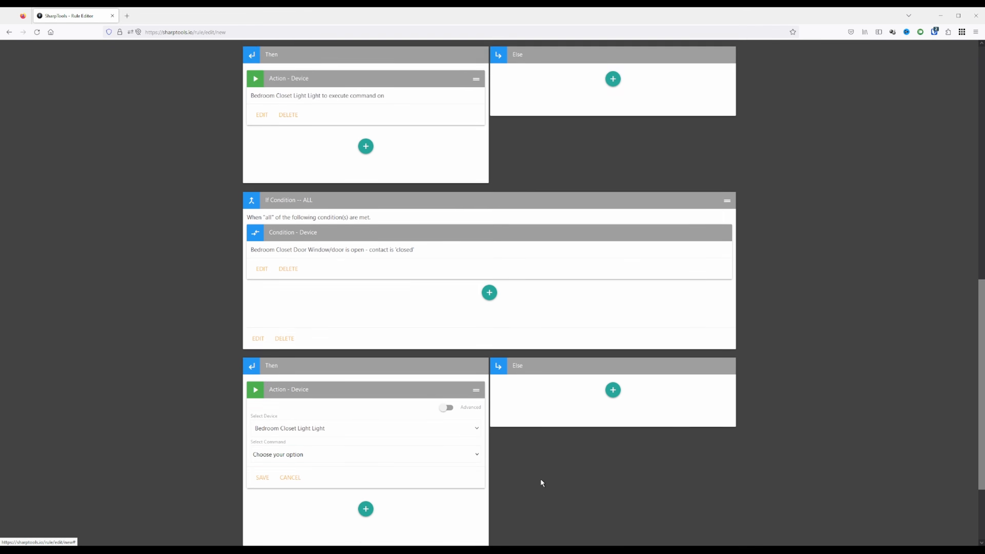
{"action": "left_click", "coordinate": [323, 390]}
{"action": "left_click", "coordinate": [293, 464]}
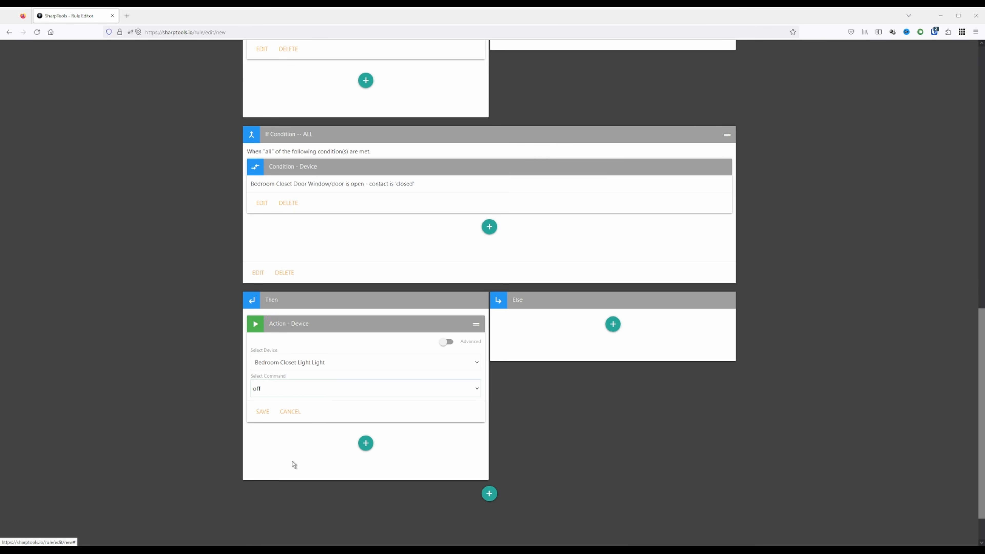
{"action": "left_click", "coordinate": [263, 411]}
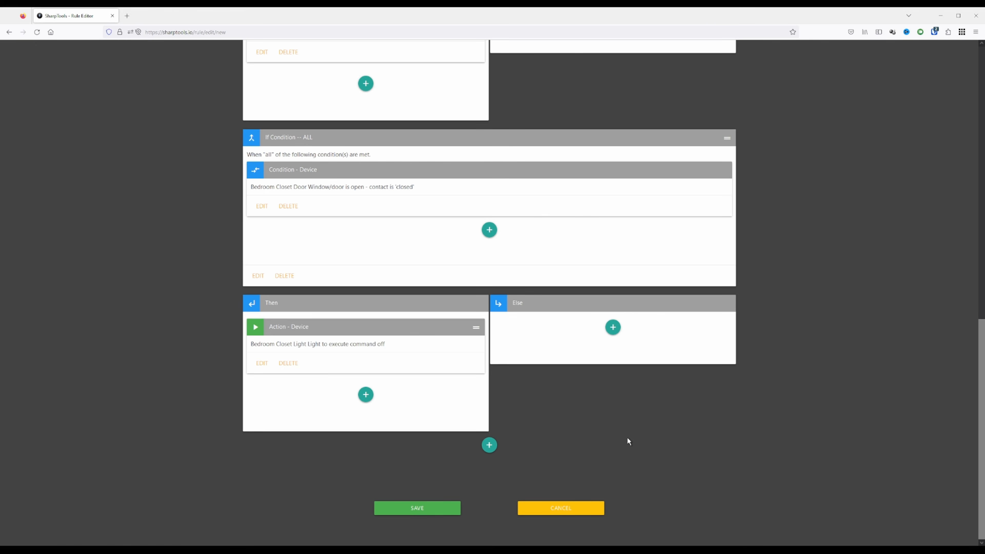
{"action": "left_click", "coordinate": [423, 510]}
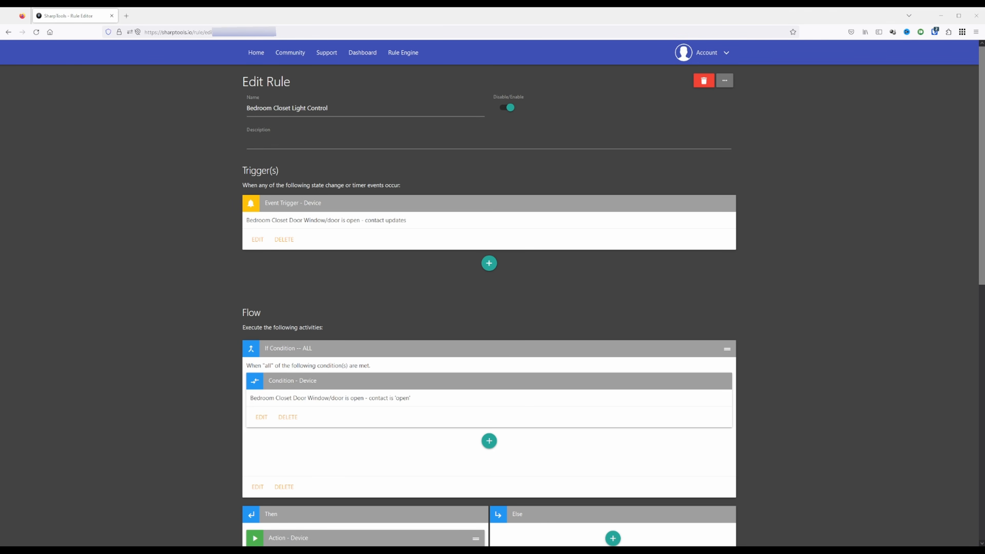
{"action": "scroll", "coordinate": [838, 227], "scroll_direction": "down", "scroll_amount": 10}
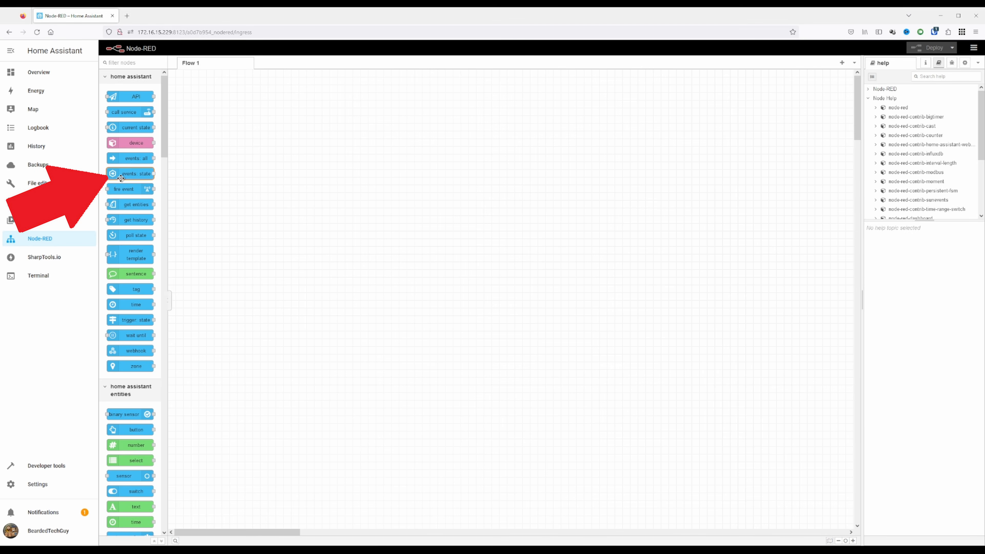
In Home Assistant's Node-RED, add an events: state node named "Bedroom Closet Door Open" for the Bedroom Closet Door window/door entity
{"action": "left_click_drag", "start_coordinate": [120, 175], "coordinate": [292, 191]}
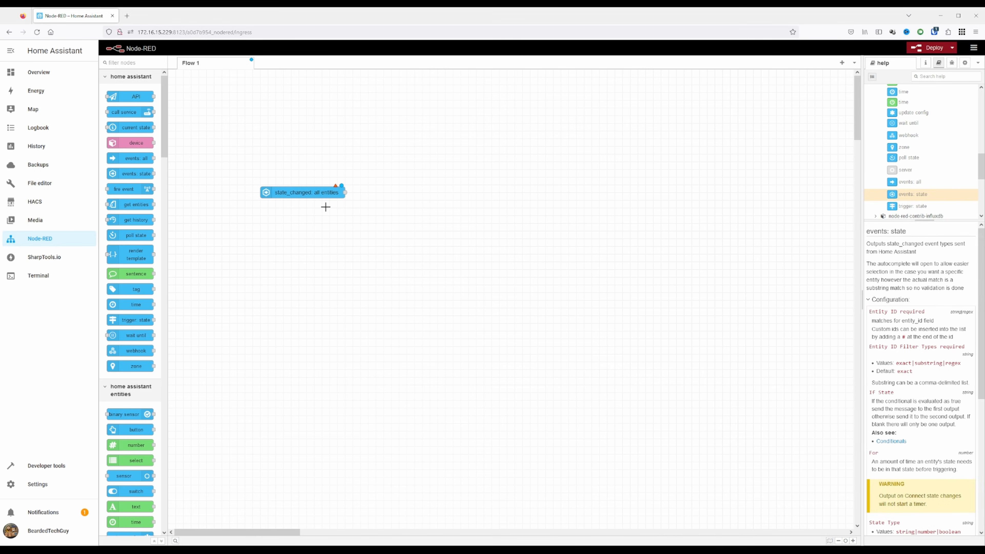
{"action": "double_click", "coordinate": [302, 193]}
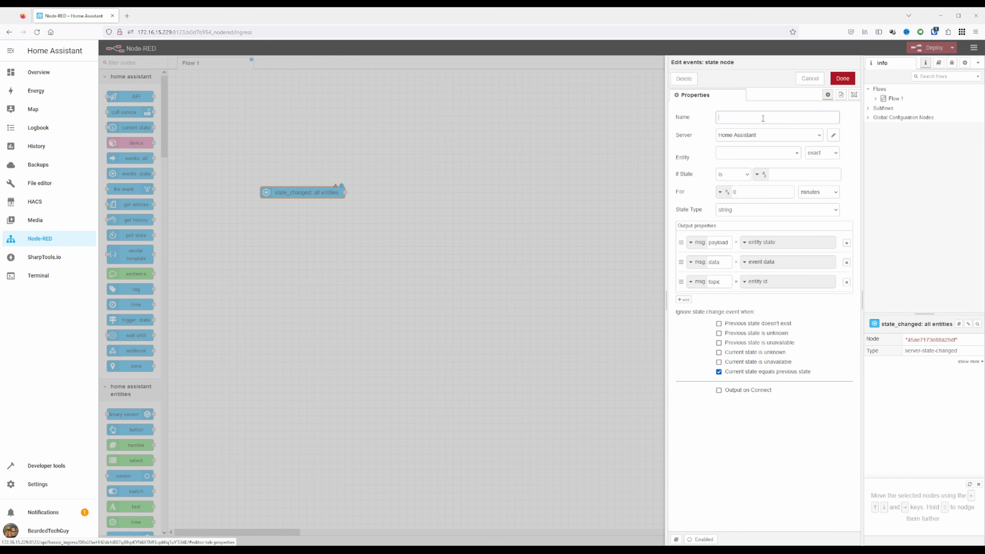
{"action": "type", "text": "Bedroom Closet"}
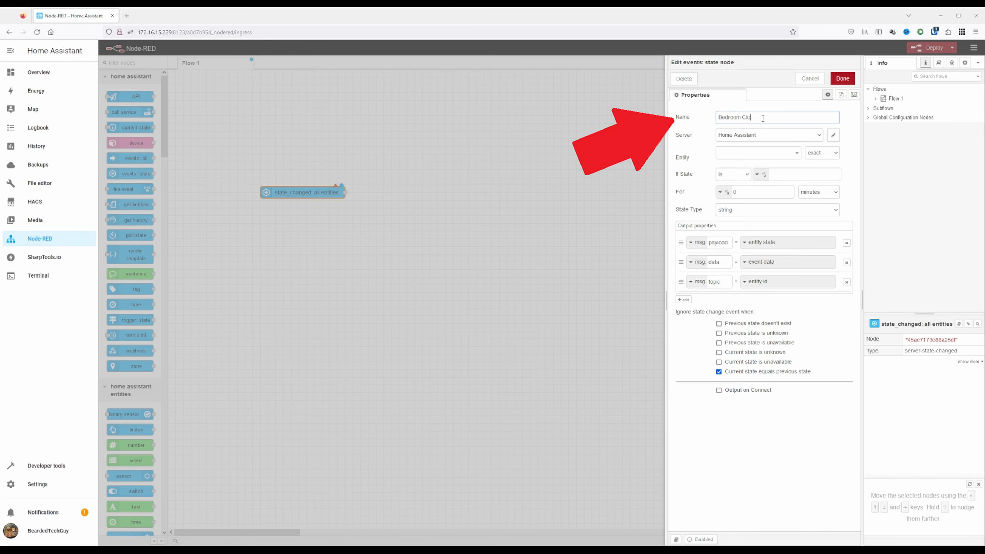
{"action": "type", "text": " Door Open"}
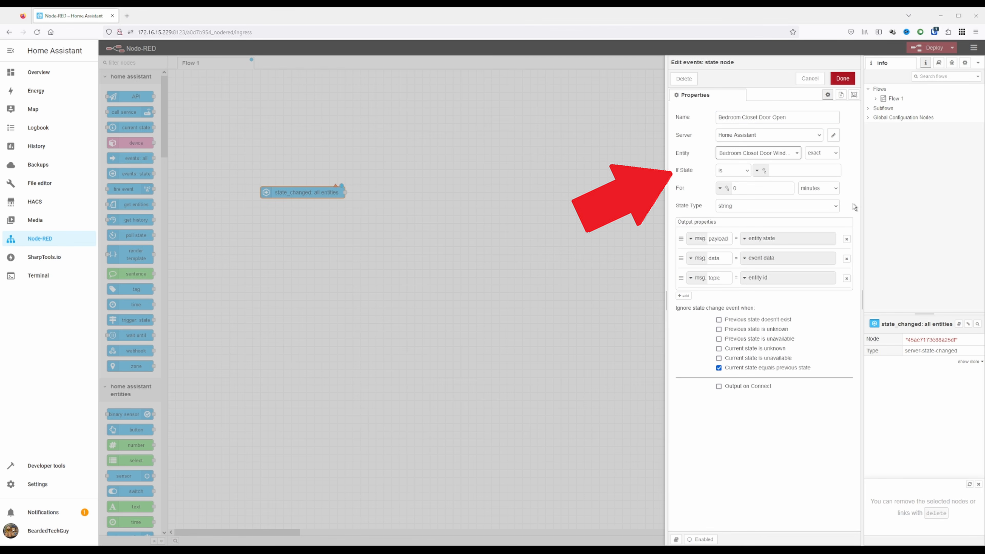
Set the events: state node's If State condition to is "on" and save the node
{"action": "left_click", "coordinate": [815, 172]}
{"action": "type", "text": "on"}
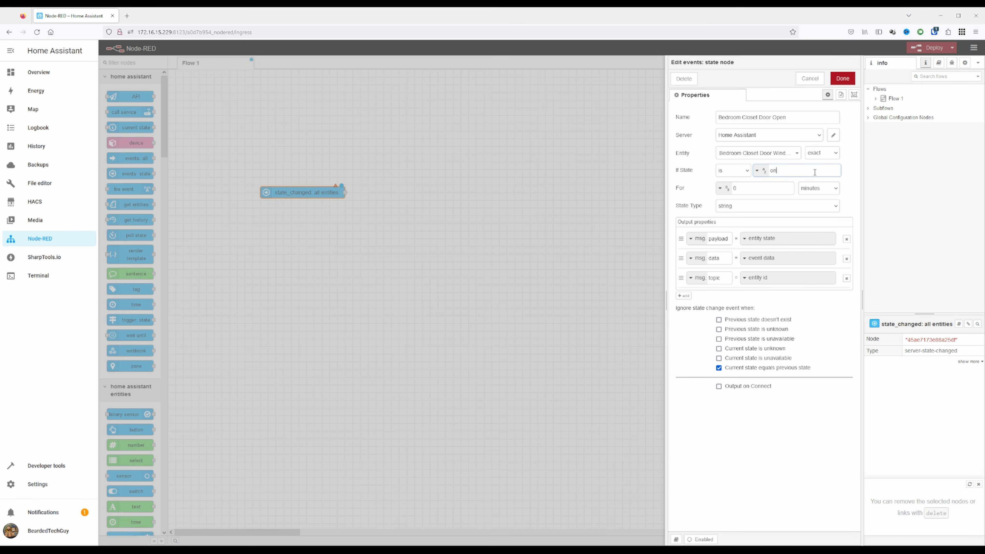
{"action": "left_click", "coordinate": [849, 182]}
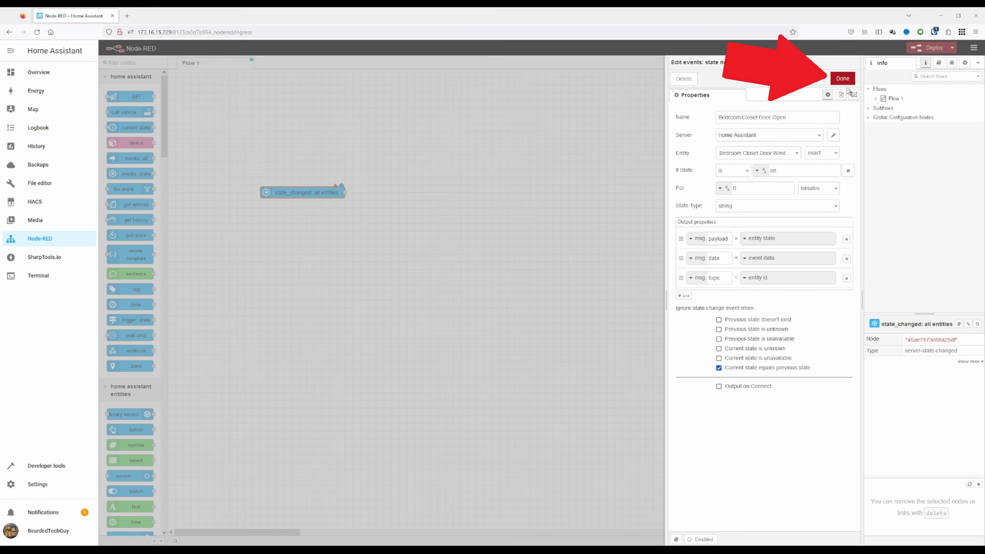
{"action": "left_click", "coordinate": [843, 78]}
{"action": "left_click", "coordinate": [560, 234]}
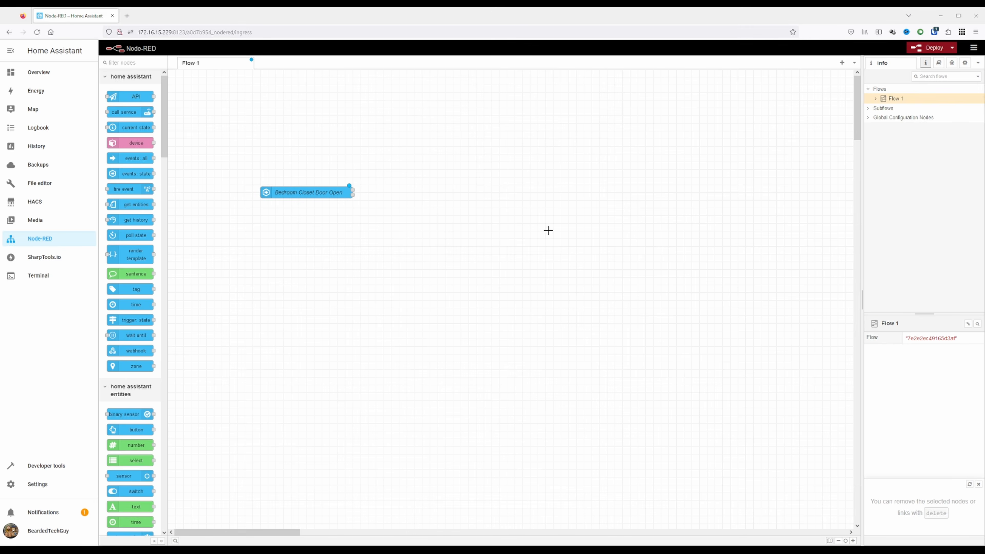
Shift the door node aside and add a call service node named "Turn On Bedroom Closet Light" in line with it
{"action": "left_click_drag", "start_coordinate": [320, 194], "coordinate": [290, 194]}
{"action": "left_click", "coordinate": [433, 192]}
{"action": "left_click_drag", "start_coordinate": [124, 112], "coordinate": [438, 191]}
{"action": "double_click", "coordinate": [440, 193]}
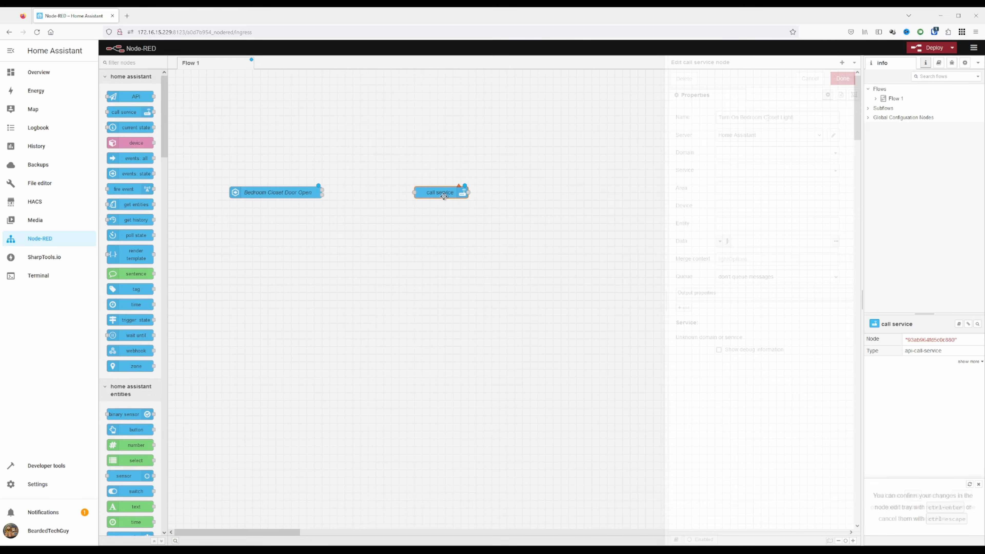
Configure the "Turn On Bedroom Closet Light" node with domain light, service turn_on and device Bedroom Closet Light, and save it
{"action": "left_click", "coordinate": [788, 153]}
{"action": "type", "text": "light"}
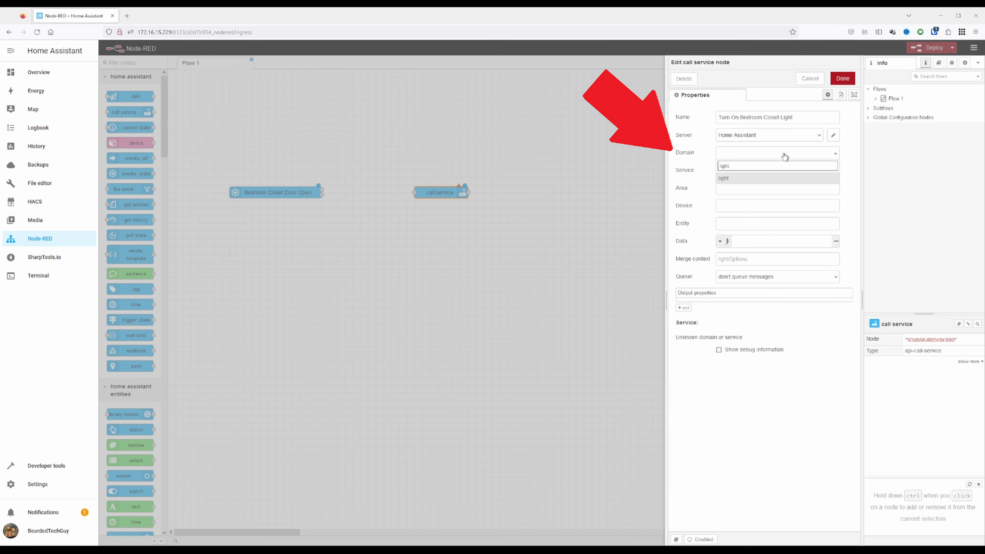
{"action": "left_click", "coordinate": [751, 179]}
{"action": "left_click", "coordinate": [776, 205]}
{"action": "type", "text": "bedr"}
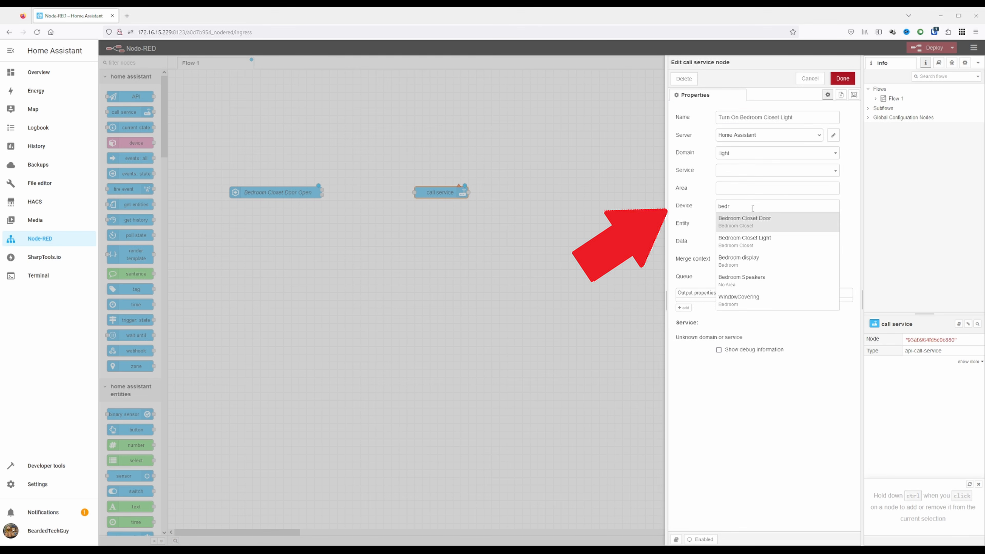
{"action": "left_click", "coordinate": [792, 240]}
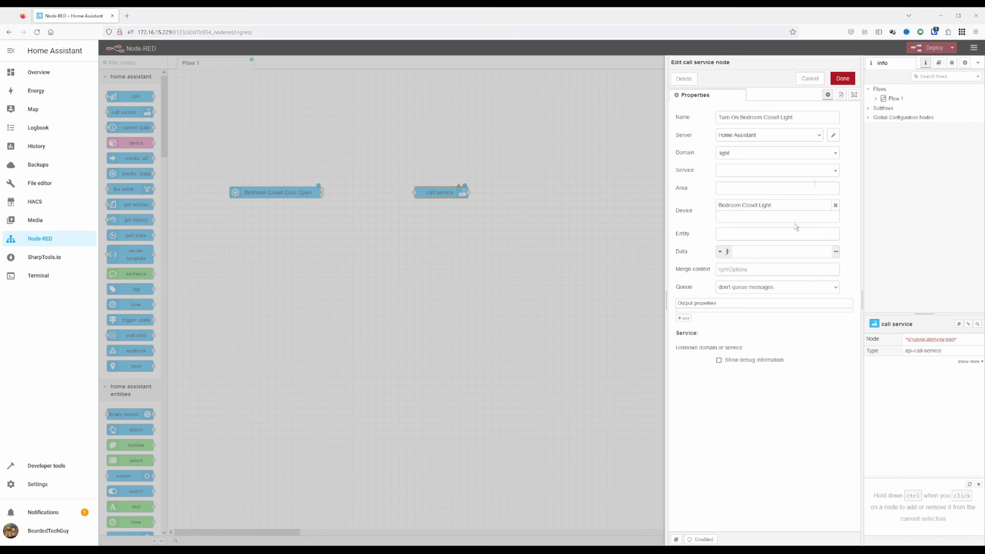
{"action": "left_click", "coordinate": [813, 172]}
{"action": "left_click", "coordinate": [756, 218]}
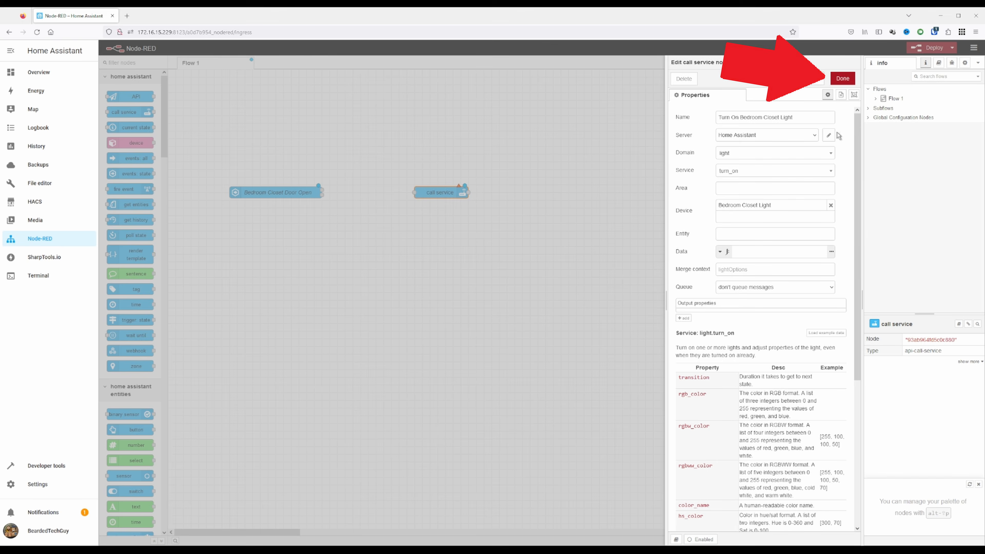
{"action": "left_click", "coordinate": [842, 79]}
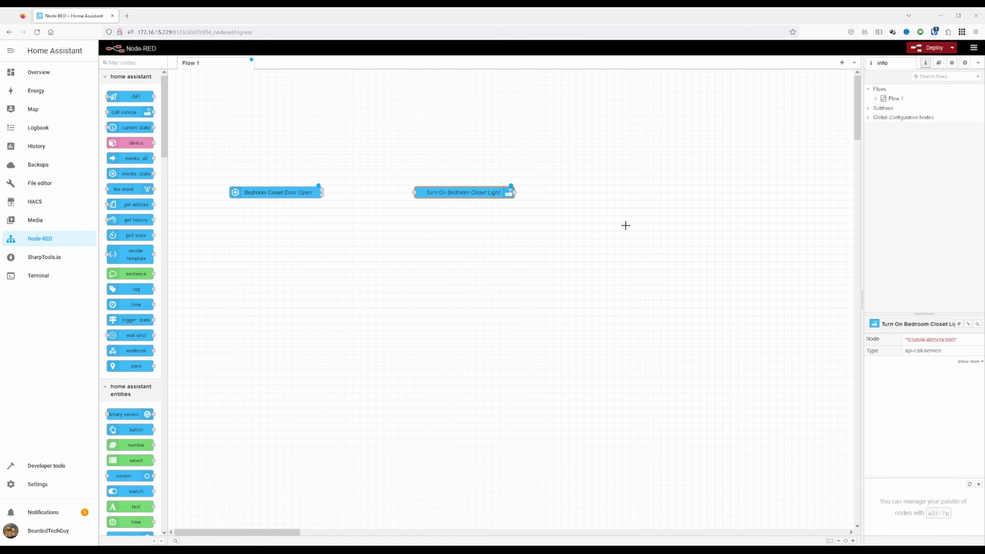
Wire the first output of "Bedroom Closet Door Open" to the "Turn On Bedroom Closet Light" node
{"action": "left_click", "coordinate": [625, 225]}
{"action": "left_click_drag", "start_coordinate": [322, 189], "coordinate": [474, 190]}
{"action": "left_click", "coordinate": [655, 272]}
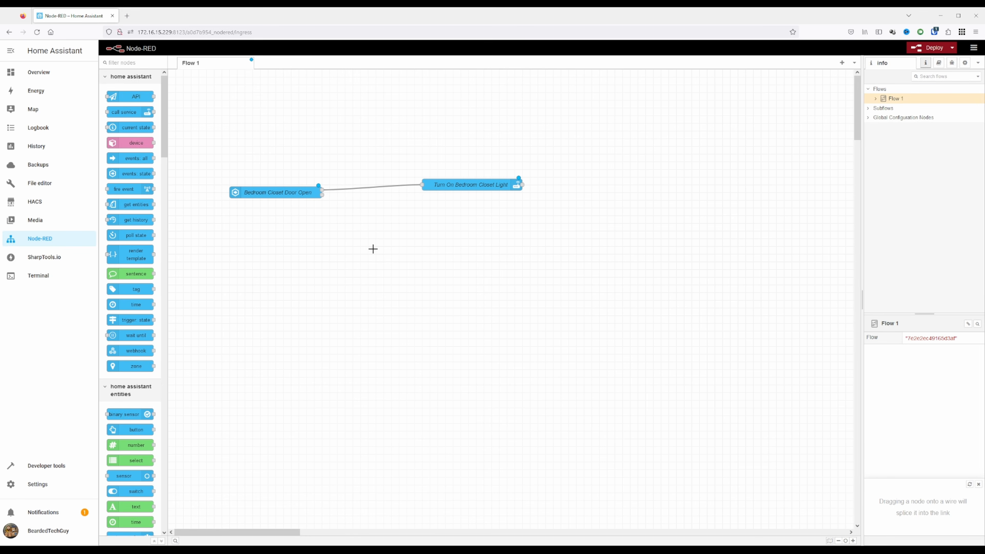
Add an events: state node named "Bedroom Closet Door Closed" for the Bedroom Closet Door window/door entity, with If State is "off"
{"action": "left_click_drag", "start_coordinate": [119, 174], "coordinate": [265, 230]}
{"action": "double_click", "coordinate": [268, 231]}
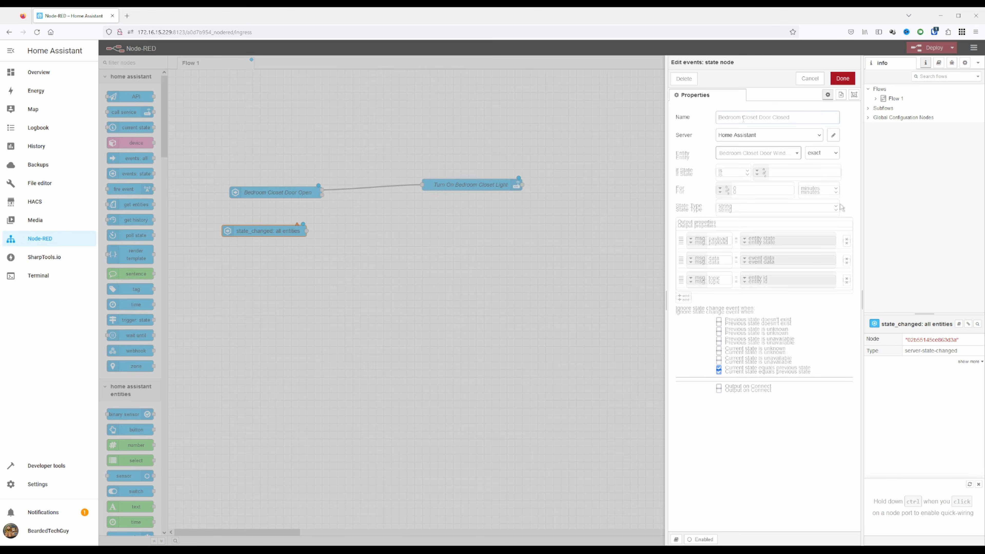
{"action": "left_click", "coordinate": [819, 173]}
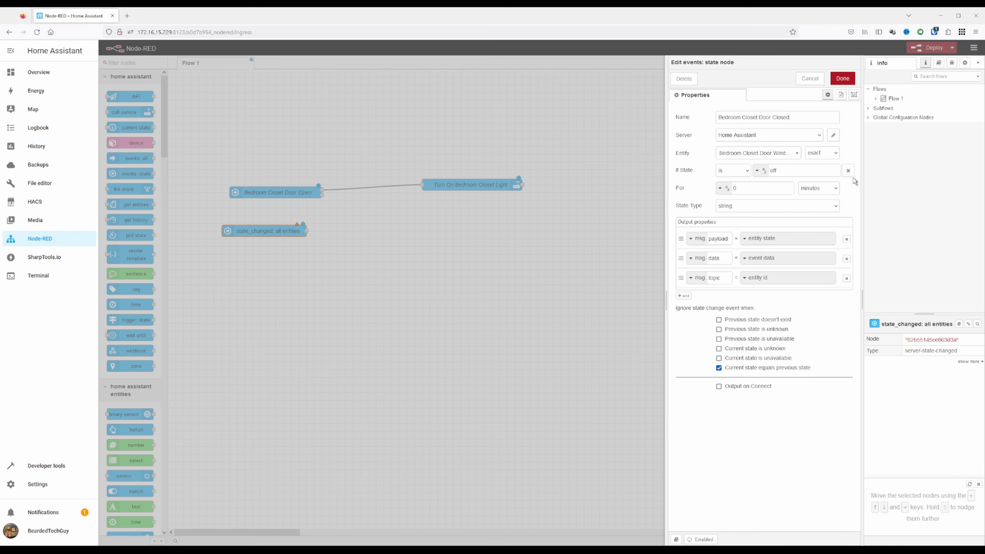
{"action": "left_click", "coordinate": [848, 80]}
{"action": "left_click", "coordinate": [492, 274]}
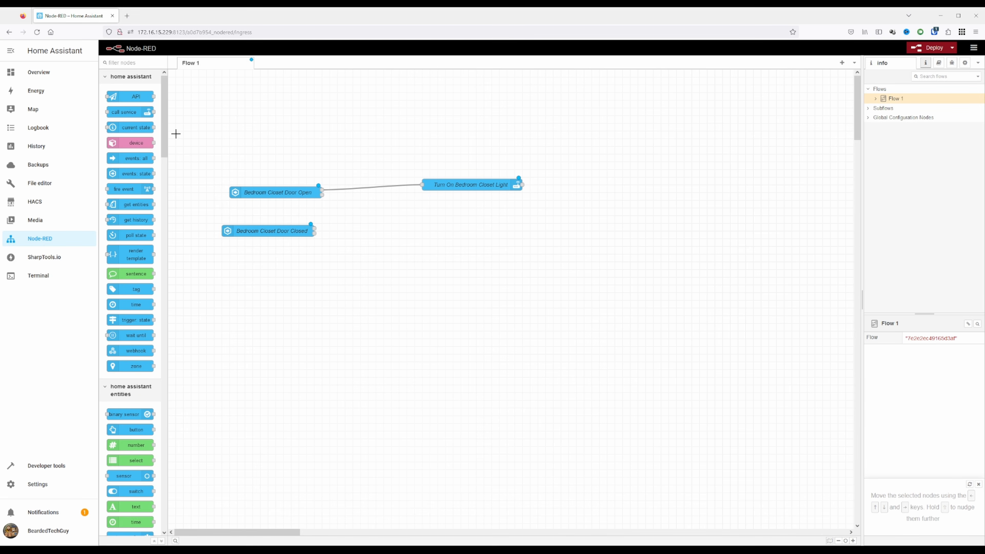
Add a call service node named "Turn Off Bedroom Closet Light" below the turn-on node
{"action": "left_click_drag", "start_coordinate": [114, 112], "coordinate": [438, 230]}
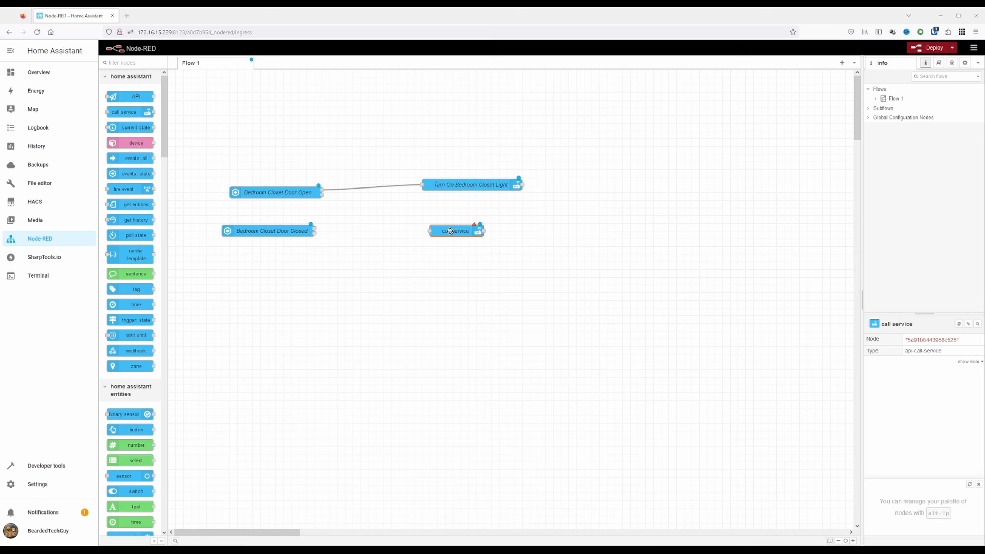
{"action": "double_click", "coordinate": [456, 231]}
{"action": "left_click", "coordinate": [800, 118]}
{"action": "type", "text": "Turn Off Bedroom C"}
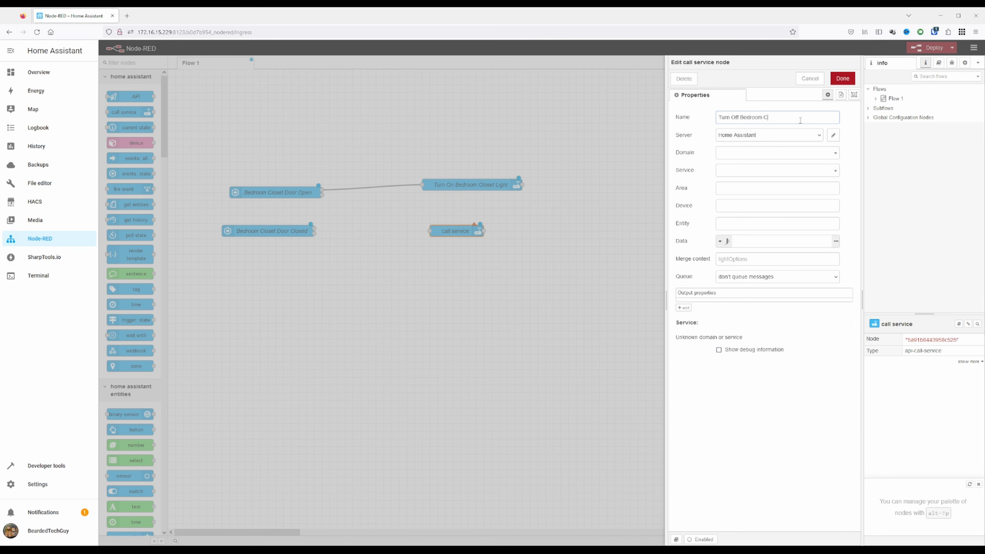
{"action": "type", "text": "loset Light"}
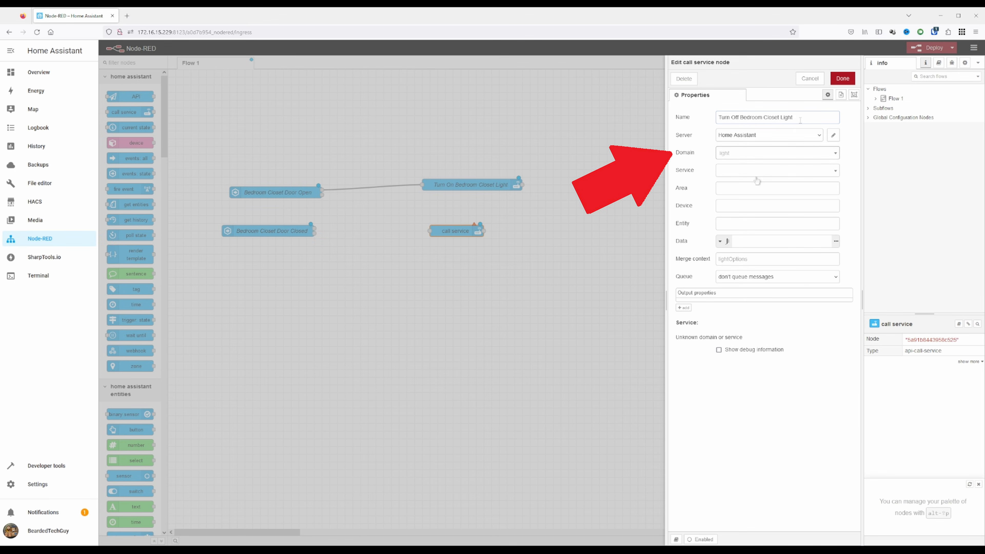
Set the turn-off node's domain to light, service to turn_off and device to Bedroom Closet Light, and save it
{"action": "left_click", "coordinate": [743, 205]}
{"action": "type", "text": "bedr"}
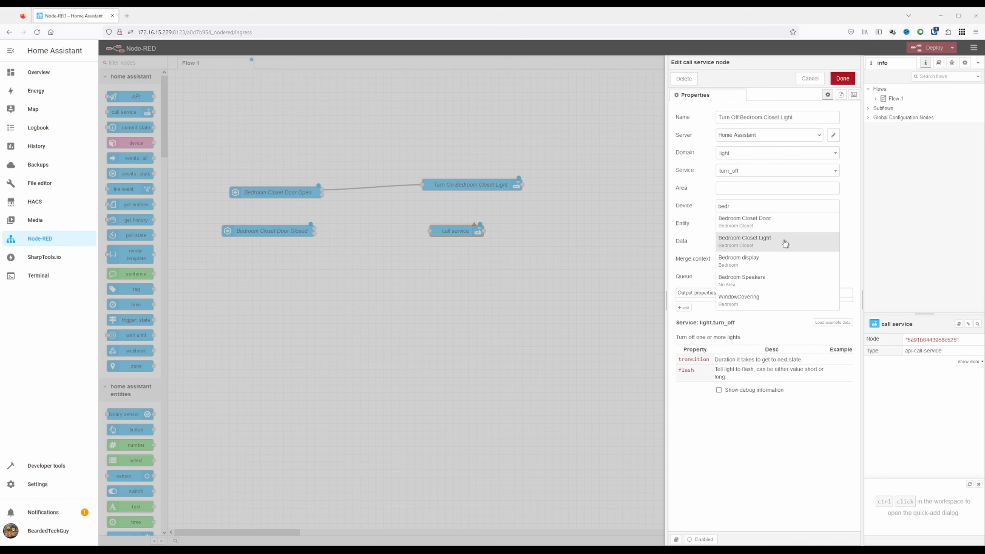
{"action": "left_click", "coordinate": [785, 243]}
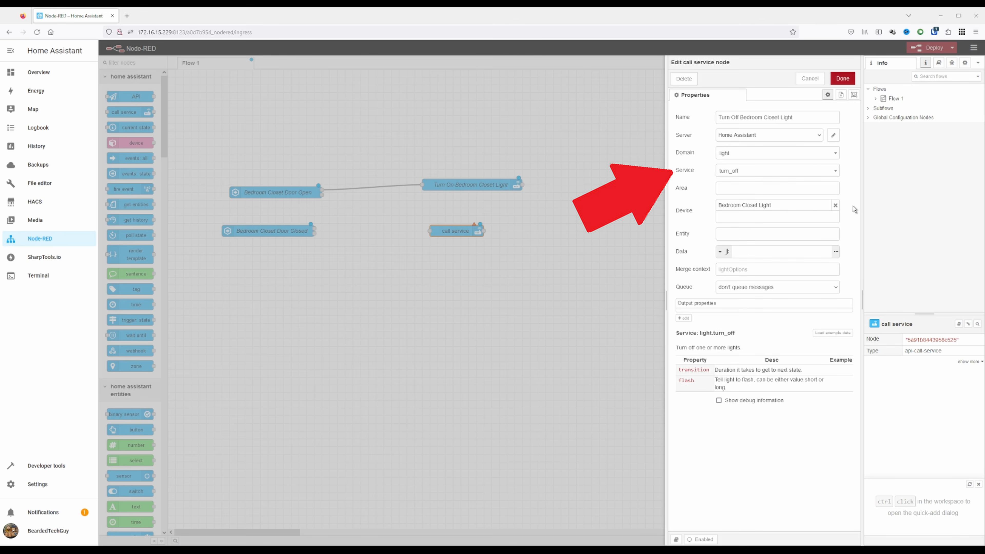
{"action": "left_click", "coordinate": [843, 78]}
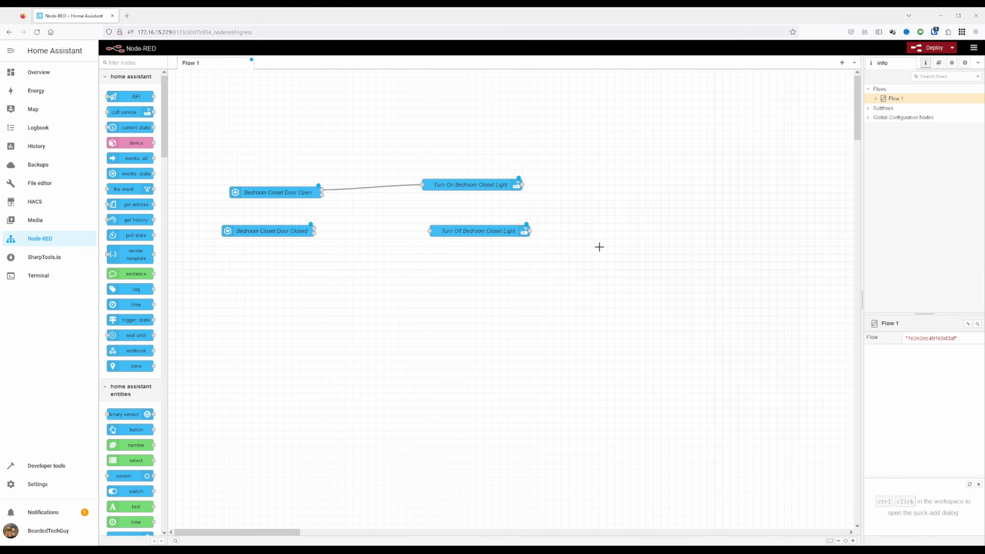
Wire "Bedroom Closet Door Closed" to "Turn Off Bedroom Closet Light" and deploy the flow
{"action": "left_click_drag", "start_coordinate": [314, 232], "coordinate": [430, 231]}
{"action": "left_click", "coordinate": [933, 49]}
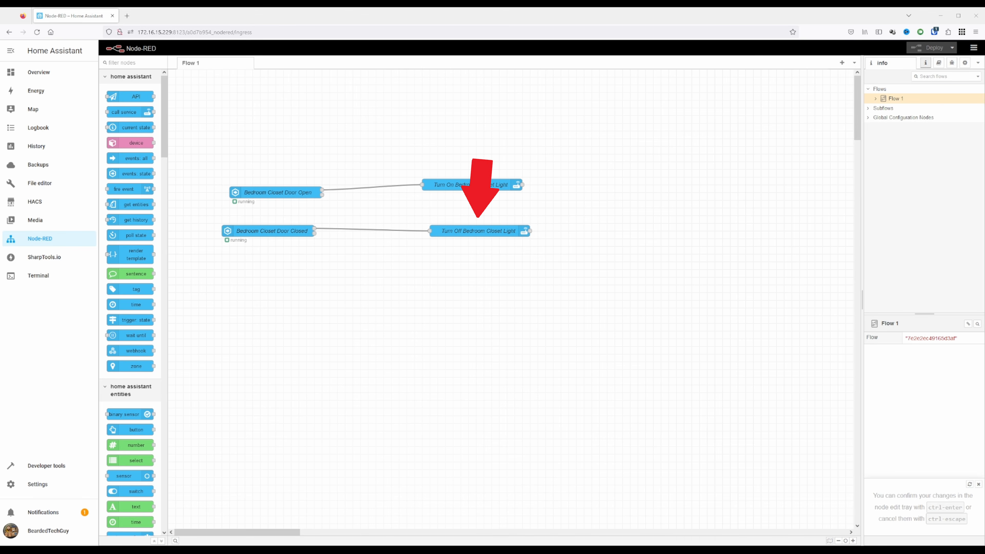
Delete the wire into "Turn Off Bedroom Closet Light" and feed that node from the second output of "Bedroom Closet Door Open"
{"action": "left_click", "coordinate": [372, 228]}
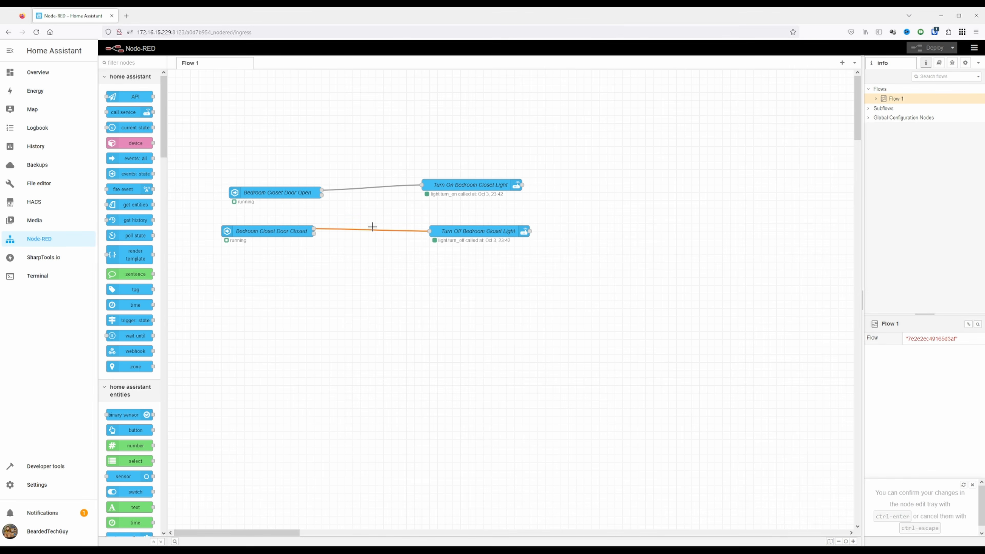
{"action": "key", "text": "Delete"}
{"action": "left_click_drag", "start_coordinate": [322, 193], "coordinate": [429, 230]}
Delete the "Bedroom Closet Door Closed" node and deploy the flow
{"action": "left_click", "coordinate": [281, 233]}
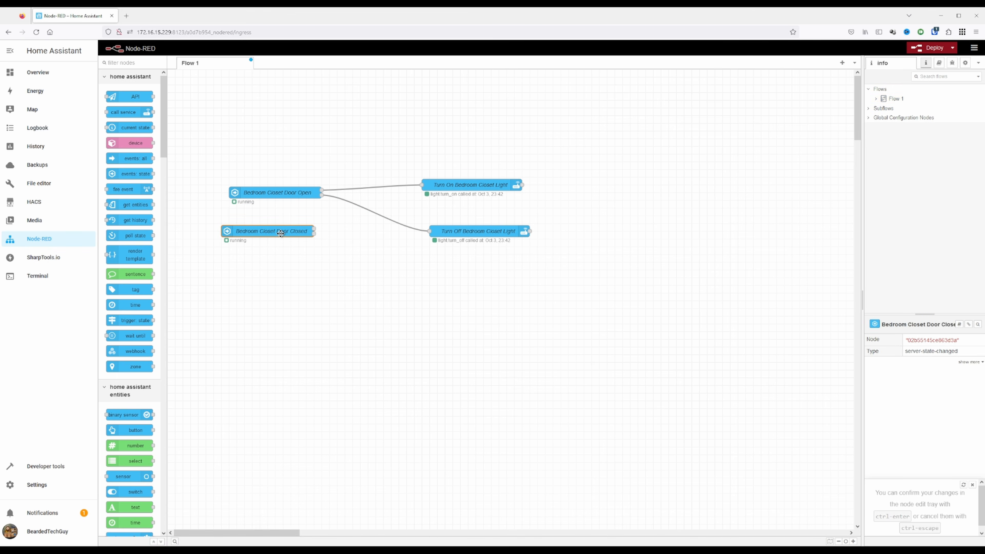
{"action": "key", "text": "Delete"}
{"action": "left_click", "coordinate": [931, 47]}
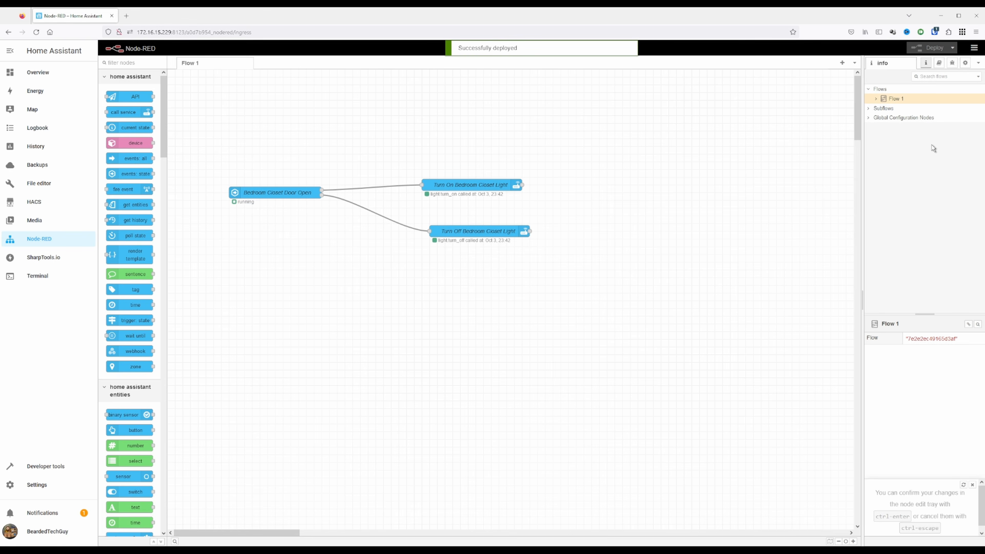
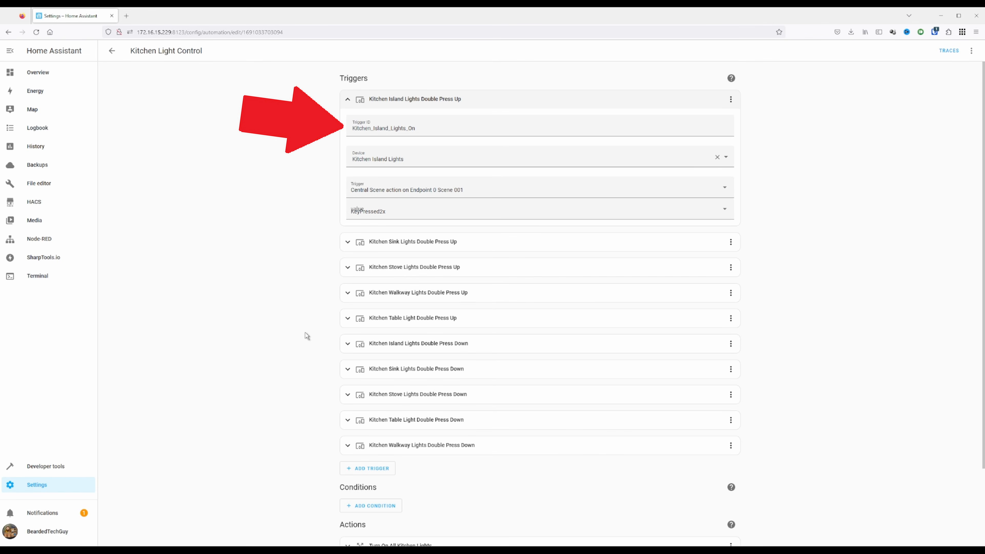
In Home Assistant's Kitchen Light Control automation, examine the Kitchen Island Lights double-press triggers and the condition of the "Turn On All Kitchen Lights" action
{"action": "left_click", "coordinate": [348, 343]}
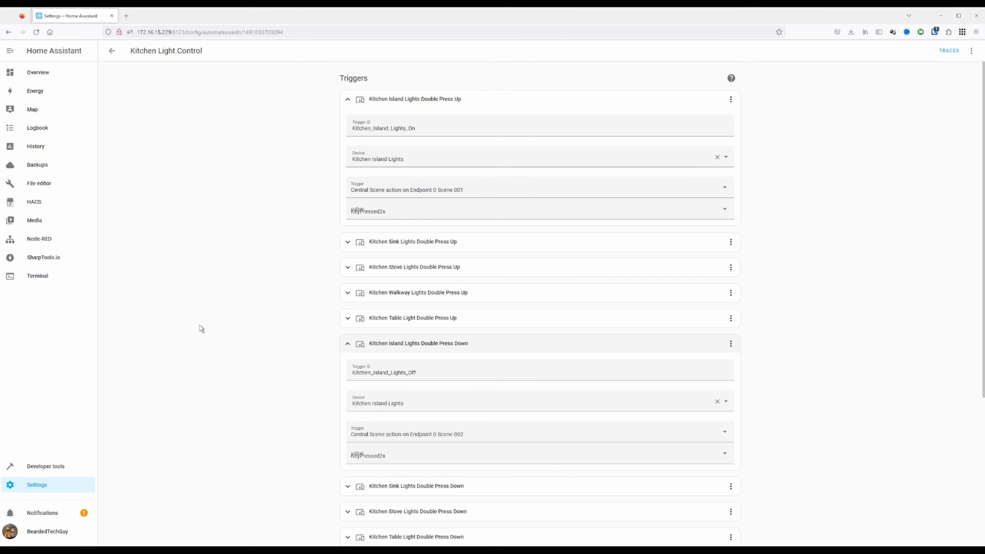
{"action": "left_click", "coordinate": [347, 345]}
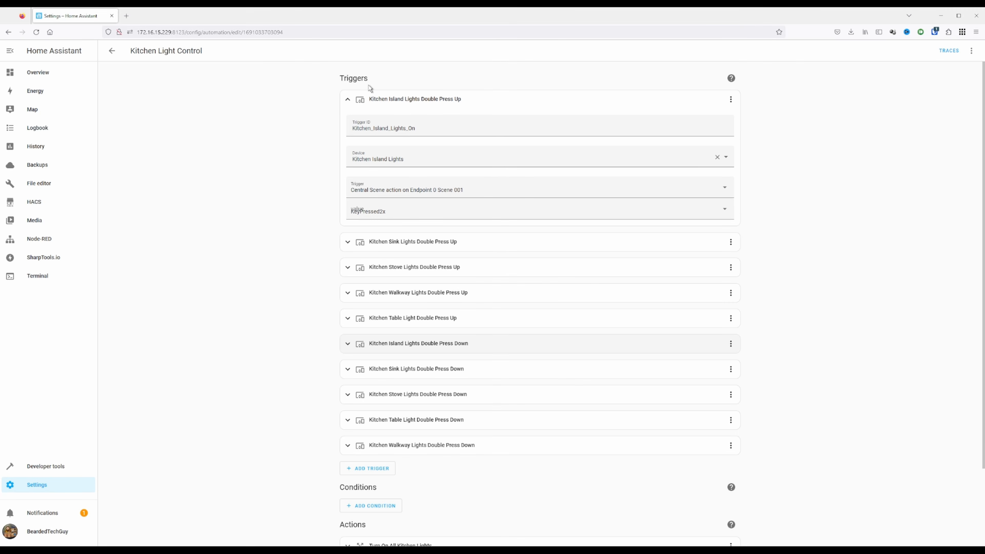
{"action": "left_click", "coordinate": [349, 100]}
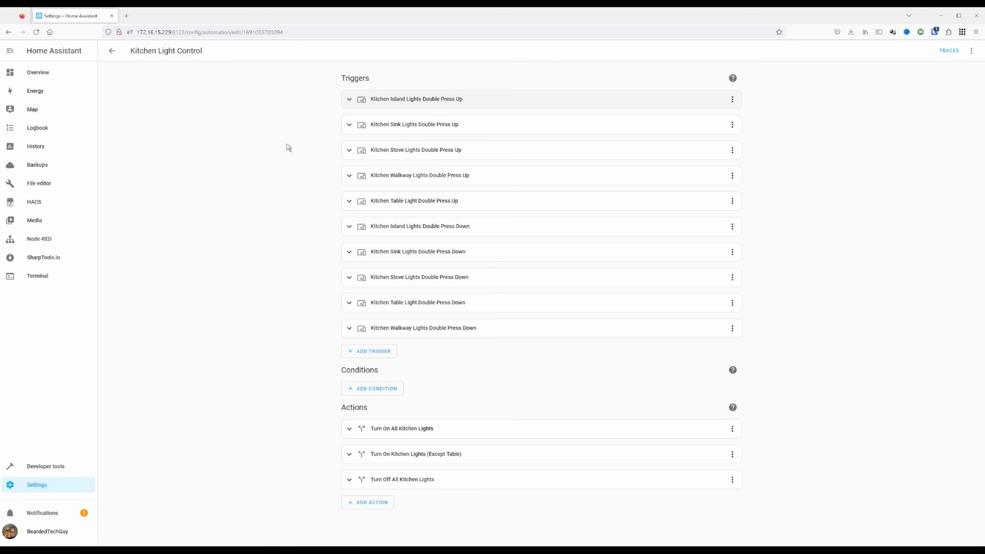
{"action": "left_click", "coordinate": [349, 429]}
{"action": "scroll", "coordinate": [293, 347], "scroll_direction": "down", "scroll_amount": 4}
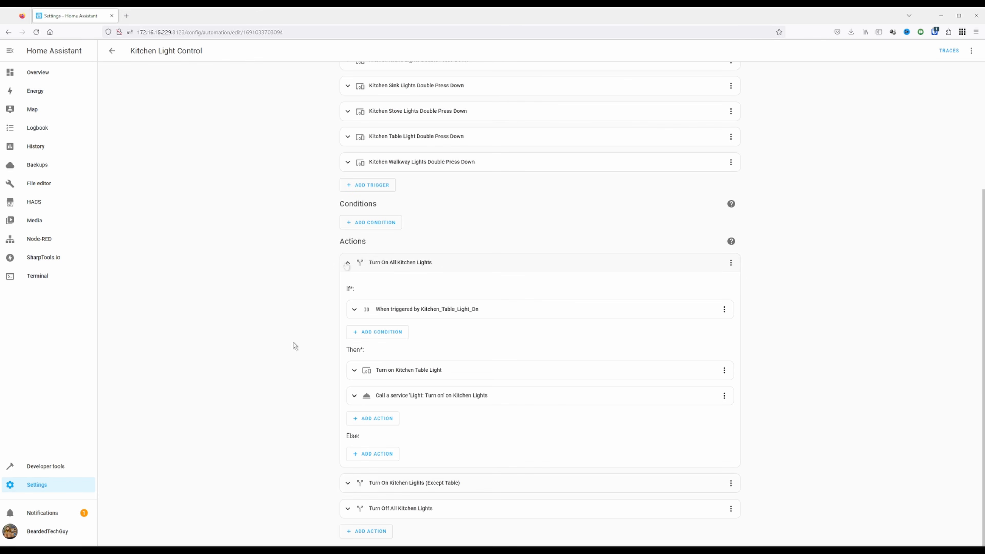
{"action": "left_click", "coordinate": [354, 310]}
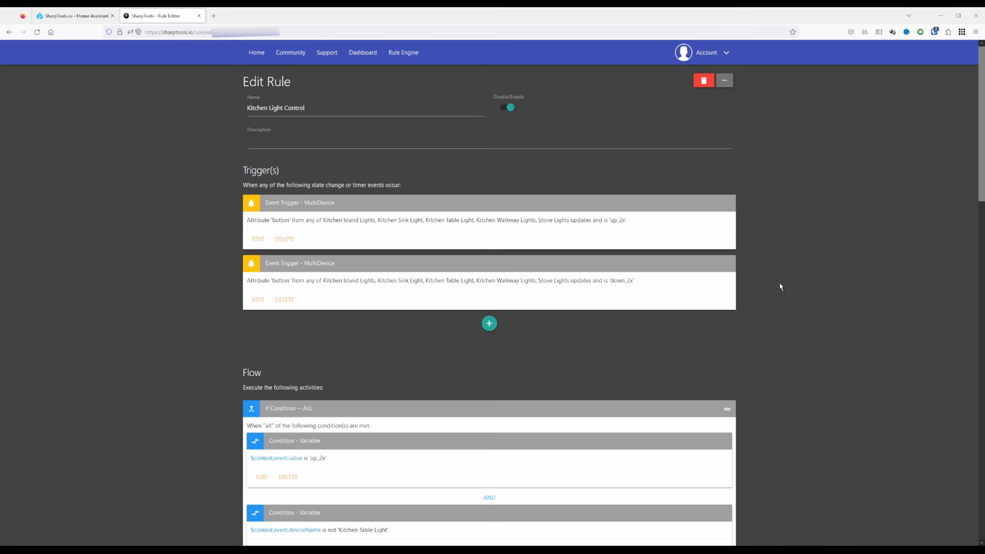
In SharpTools, review the Kitchen Light Control rule's triggers, If conditions and Then actions
{"action": "scroll", "coordinate": [779, 287], "scroll_direction": "down", "scroll_amount": 1}
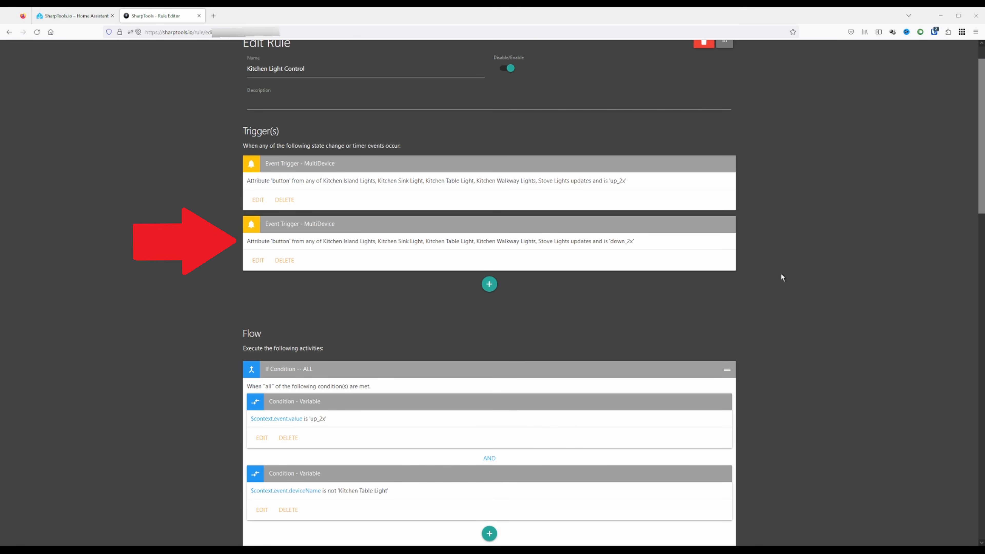
{"action": "scroll", "coordinate": [793, 273], "scroll_direction": "down", "scroll_amount": 5}
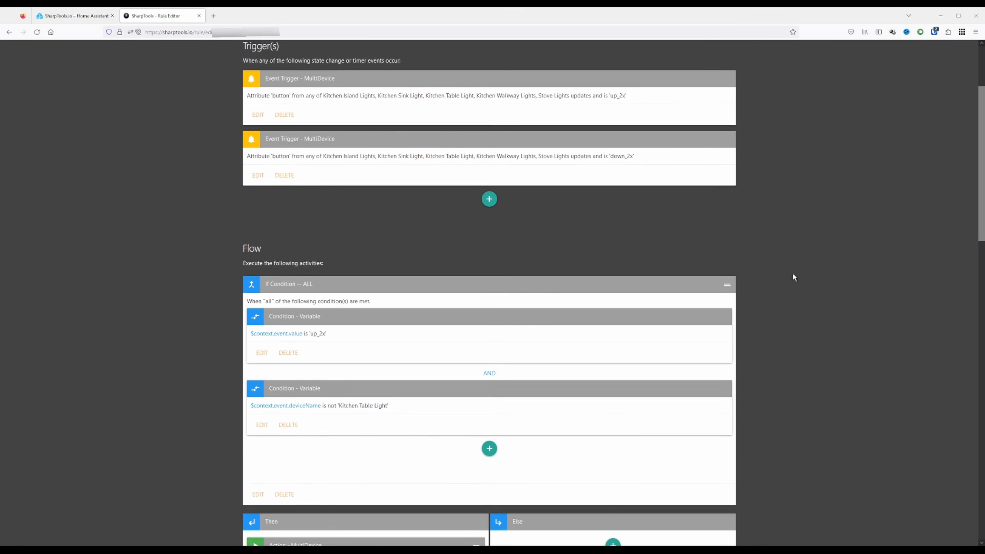
{"action": "scroll", "coordinate": [810, 269], "scroll_direction": "down", "scroll_amount": 1}
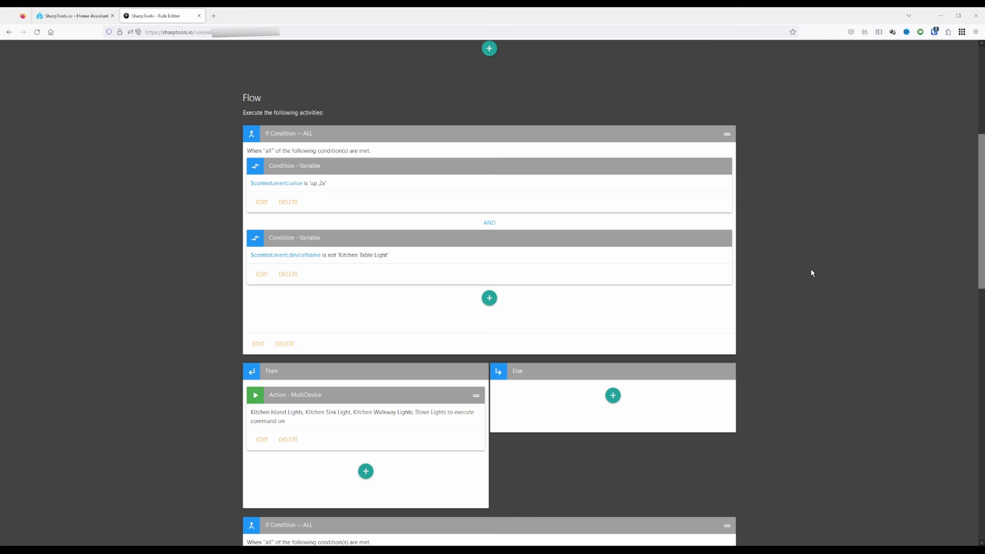
{"action": "scroll", "coordinate": [811, 269], "scroll_direction": "down", "scroll_amount": 1}
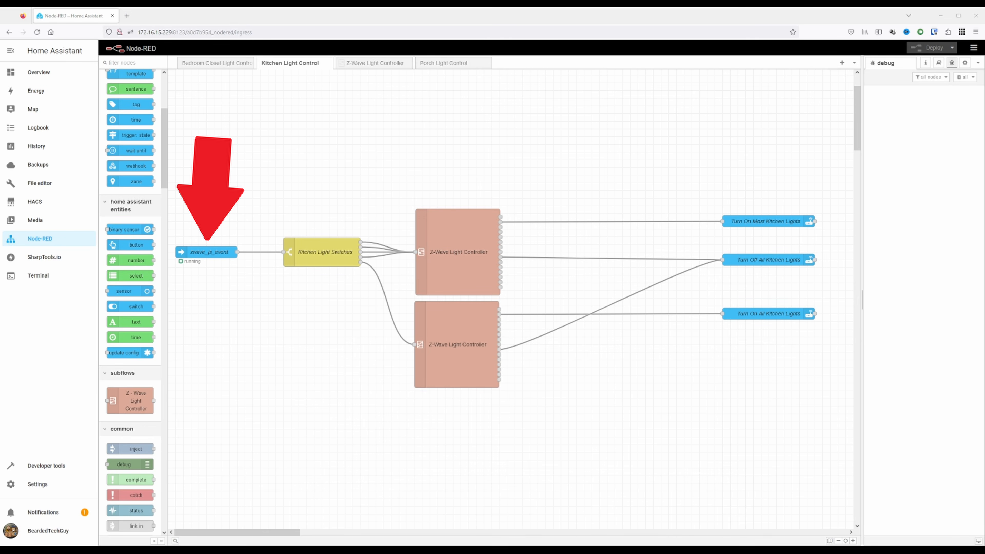
In Node-RED's Kitchen Light Control flow, inspect the properties of the zwave_js_event node and the Kitchen Light Switches node
{"action": "double_click", "coordinate": [202, 256]}
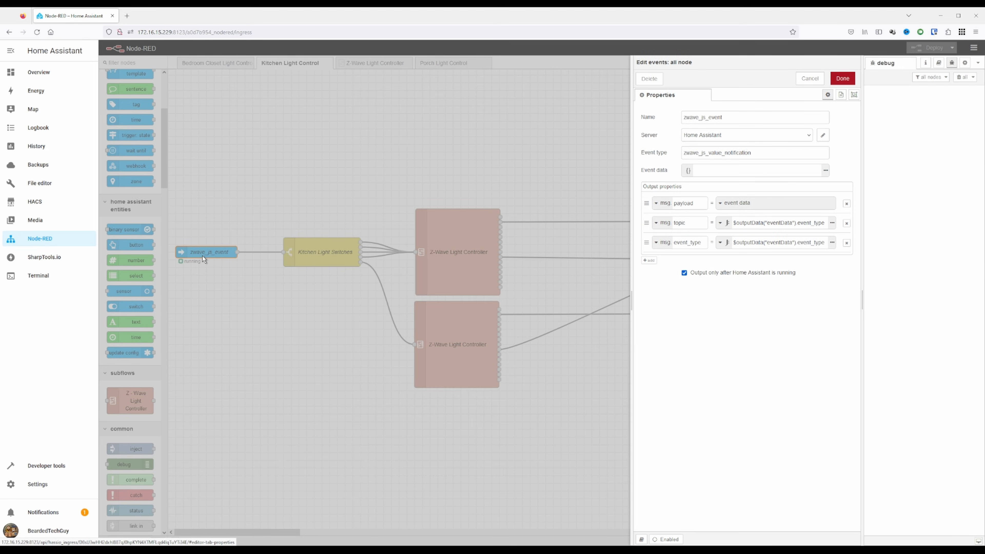
{"action": "left_click", "coordinate": [349, 173]}
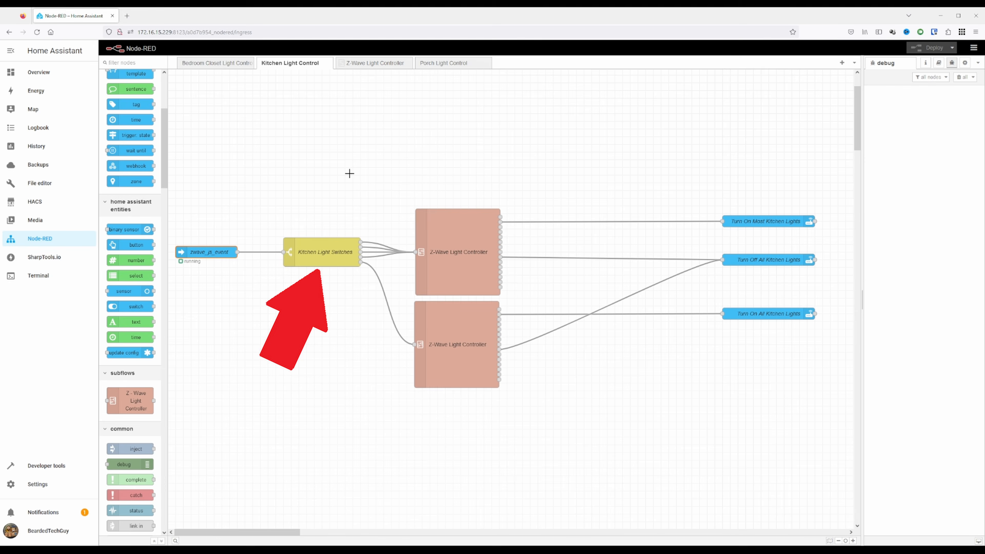
{"action": "double_click", "coordinate": [327, 255]}
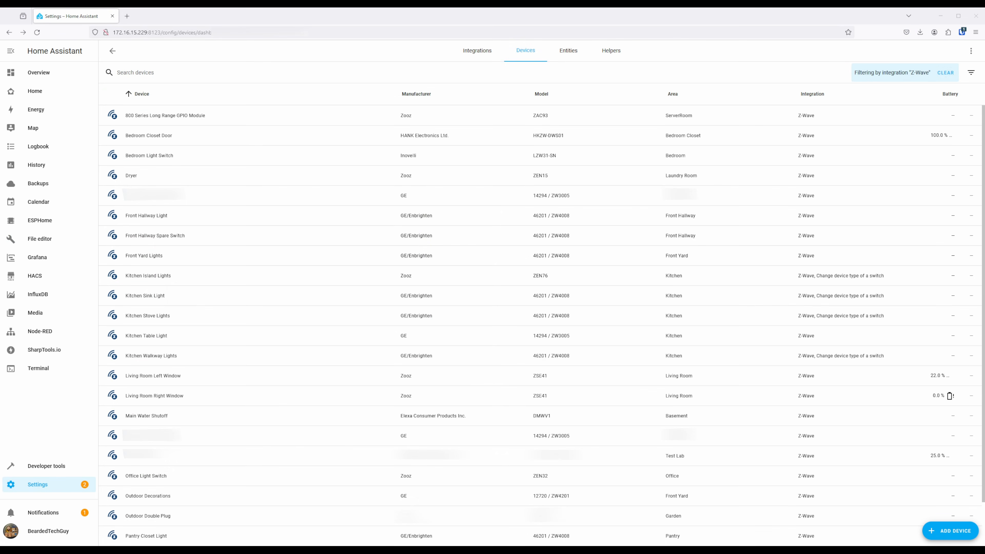
Expand the Z-Wave info of the Kitchen Island Lights device in Home Assistant, and open Node-RED's Z-Wave Light Controller subflow
{"action": "left_click", "coordinate": [212, 277]}
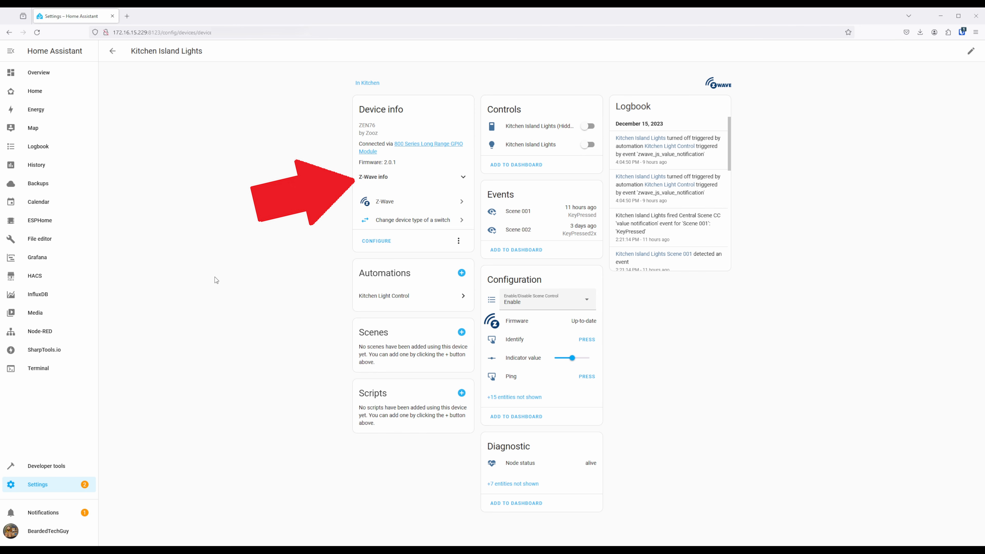
{"action": "left_click", "coordinate": [464, 177]}
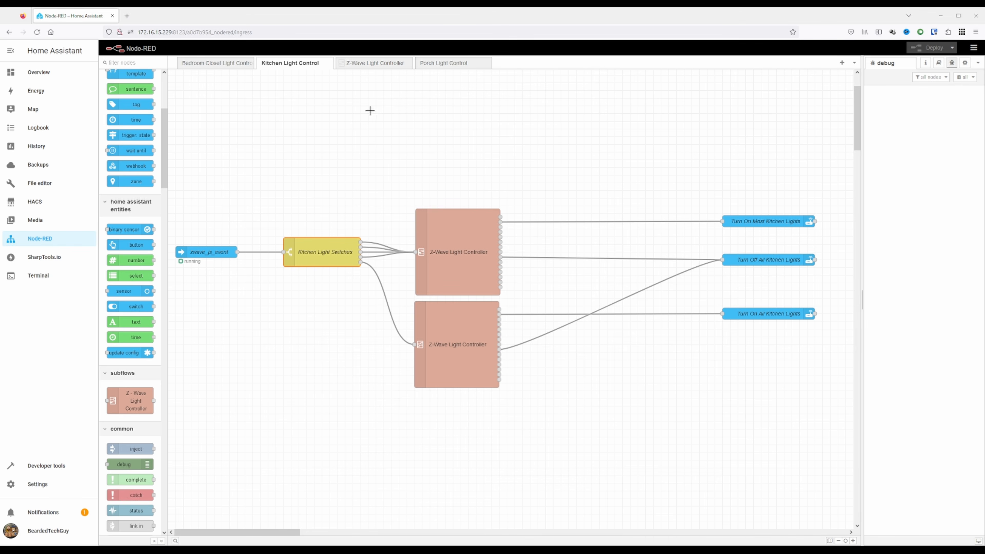
{"action": "left_click", "coordinate": [385, 64]}
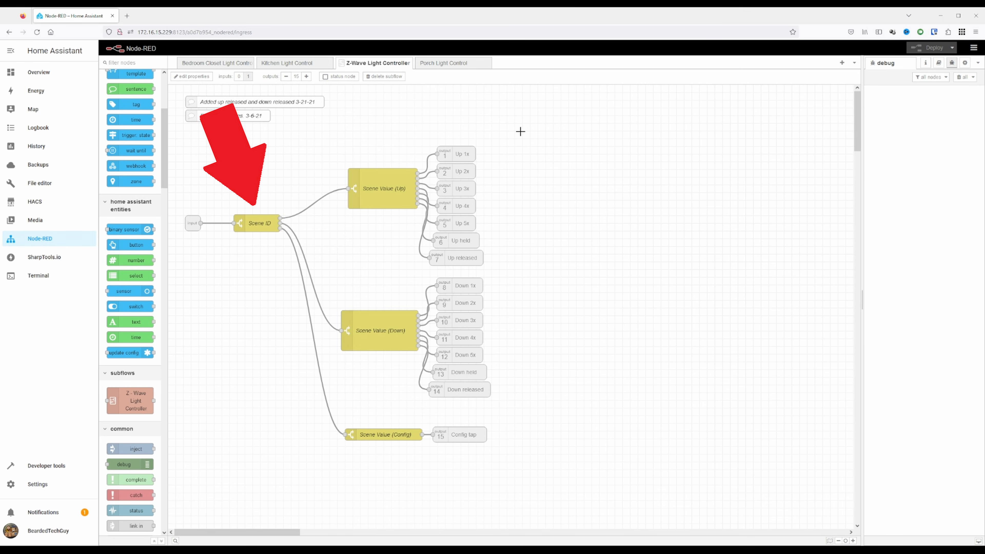
In the Z-Wave Light Controller subflow, inspect the rules of the Scene ID, Scene Value (Up) and Scene Value (Down) switch nodes
{"action": "double_click", "coordinate": [254, 226]}
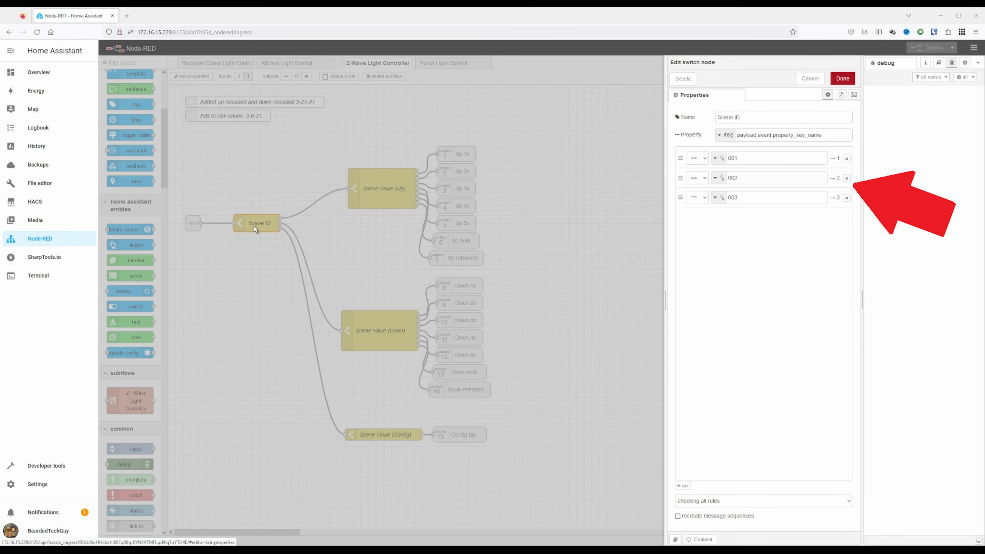
{"action": "left_click", "coordinate": [322, 228]}
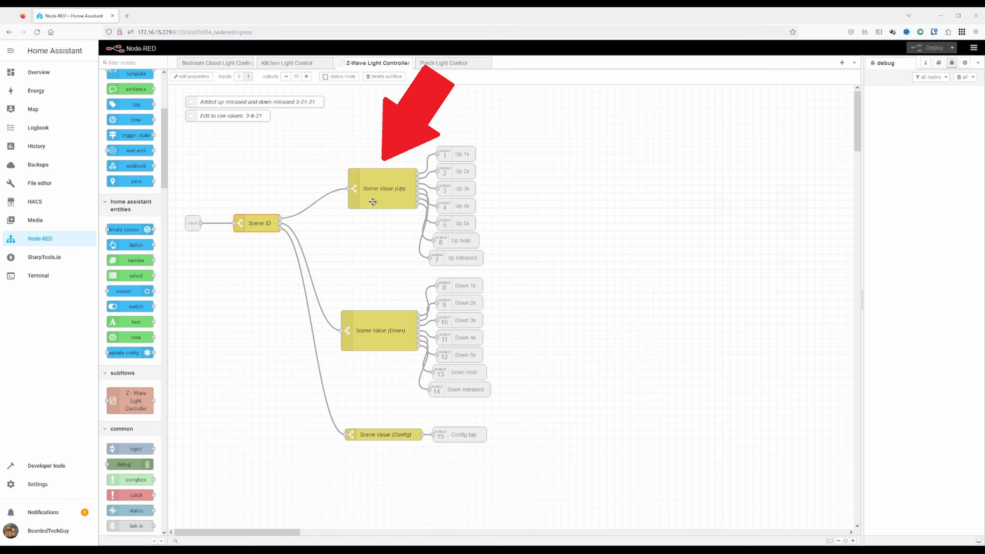
{"action": "double_click", "coordinate": [373, 201]}
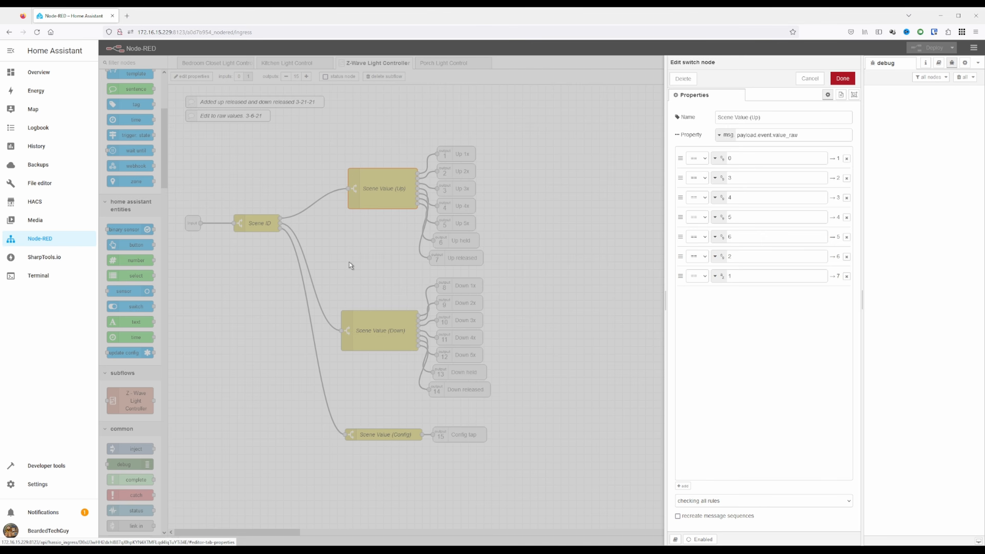
{"action": "key", "text": "Escape"}
{"action": "double_click", "coordinate": [368, 328]}
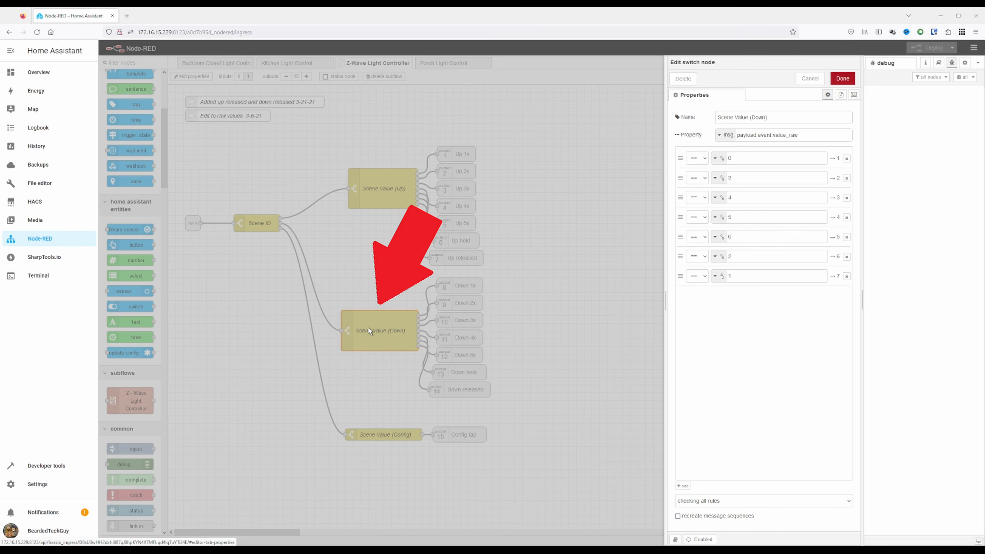
{"action": "key", "text": "Escape"}
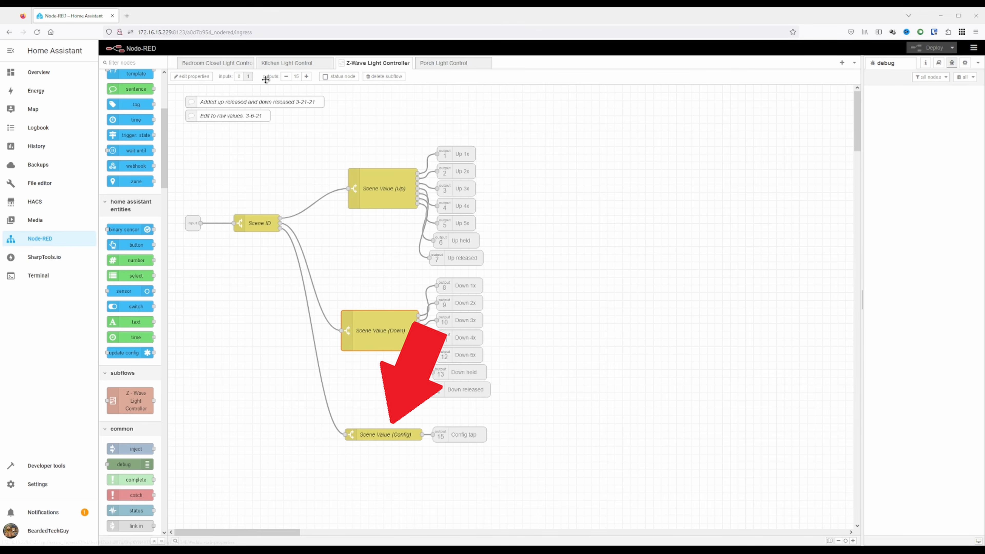
In the Kitchen Light Control flow, inspect the service and devices of the Turn On Most, Turn Off All and Turn On All Kitchen Lights nodes
{"action": "left_click", "coordinate": [267, 63]}
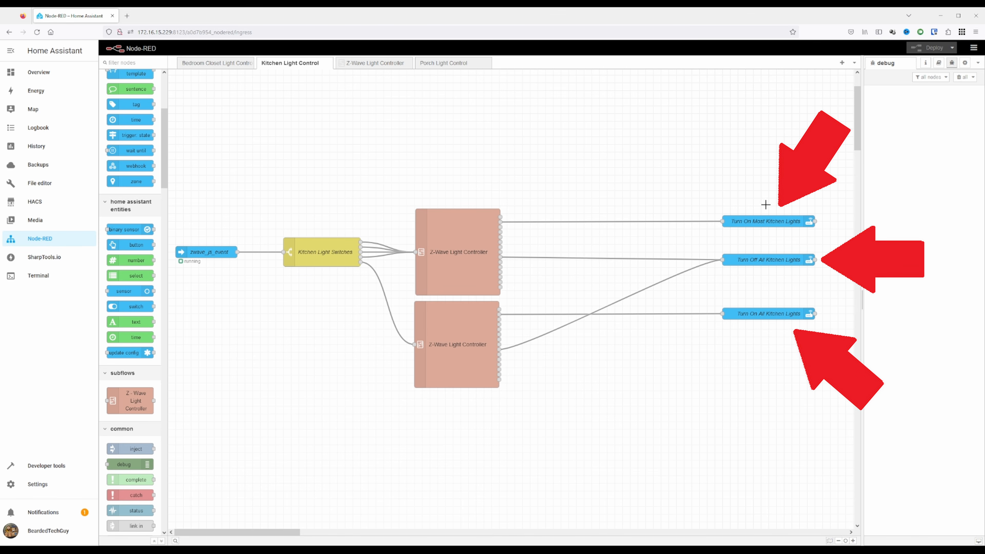
{"action": "double_click", "coordinate": [764, 222]}
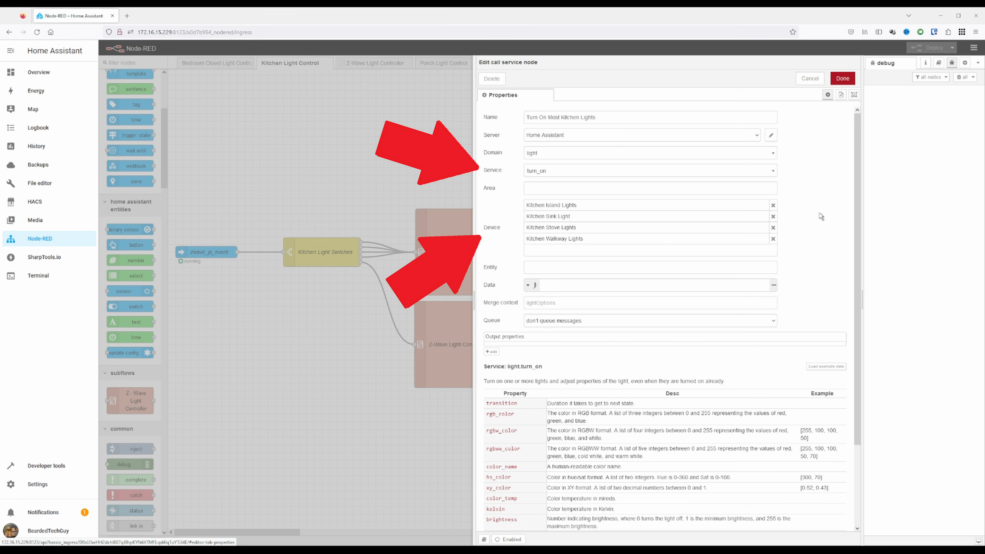
{"action": "left_click", "coordinate": [843, 78]}
{"action": "double_click", "coordinate": [783, 260]}
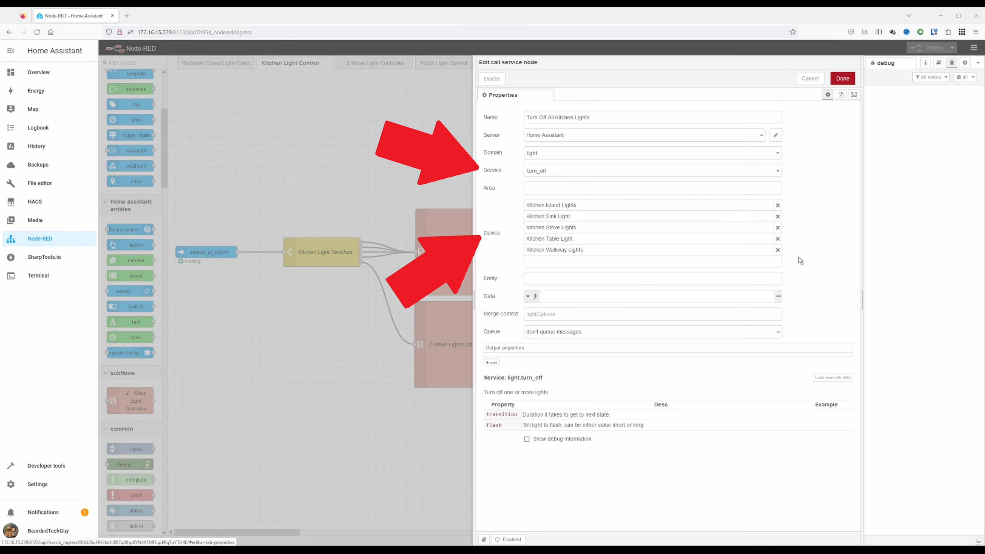
{"action": "left_click", "coordinate": [813, 79]}
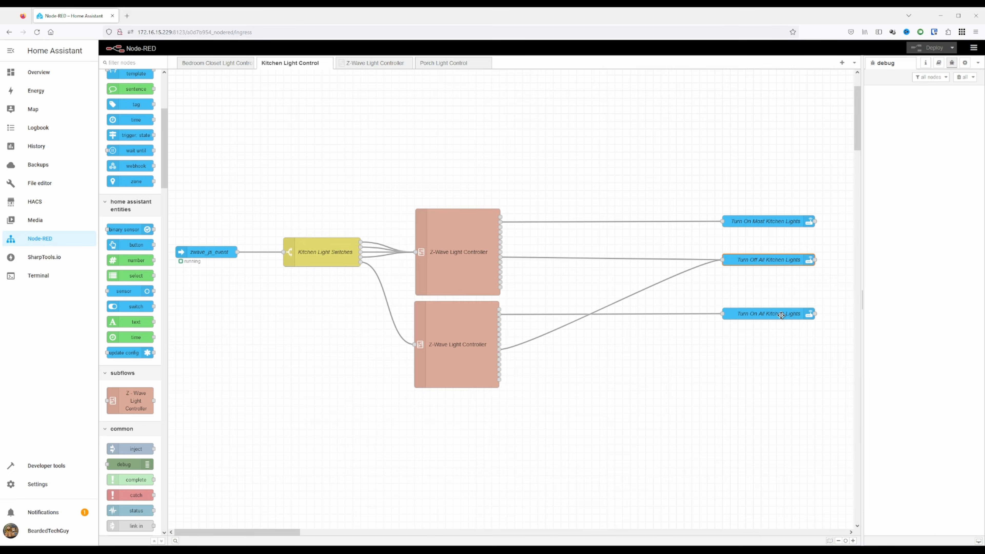
{"action": "double_click", "coordinate": [781, 314]}
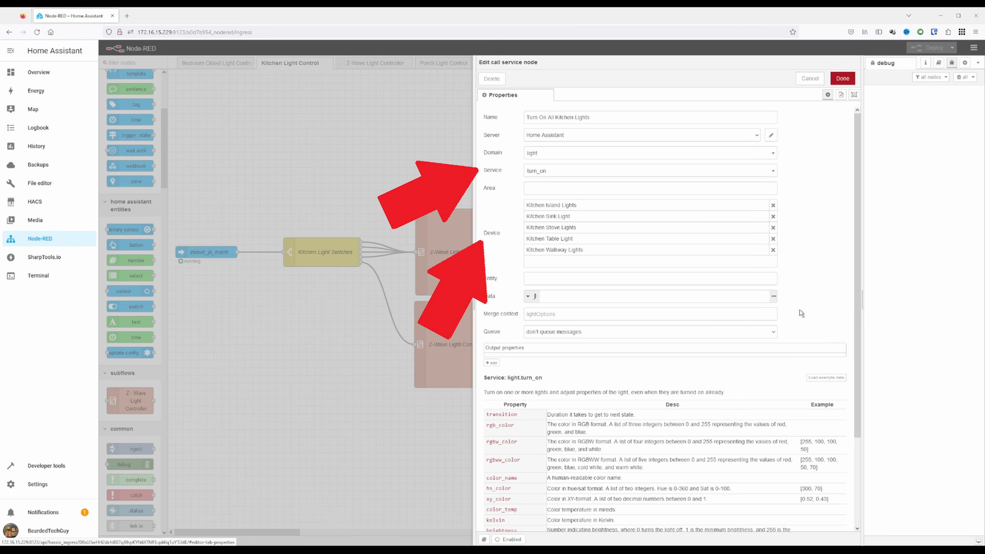
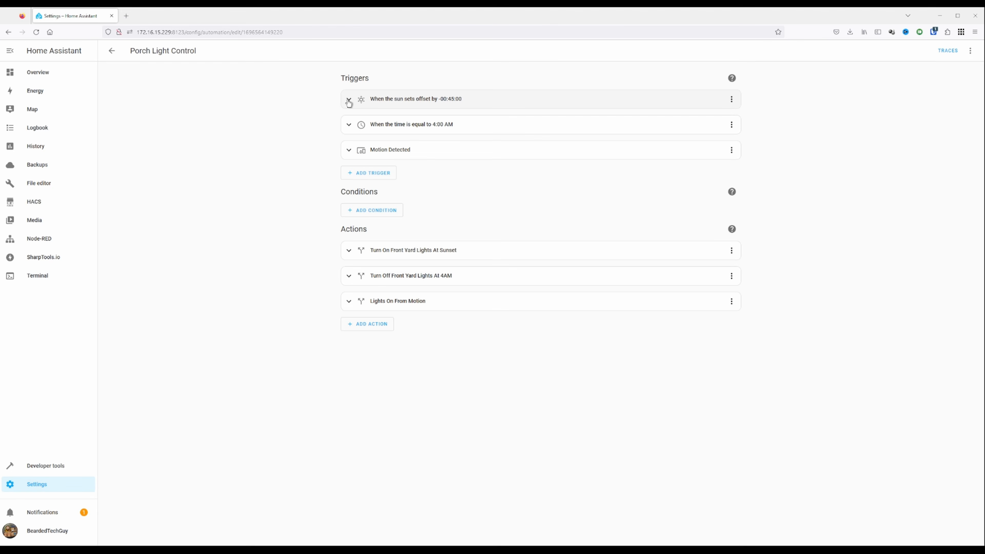
In Home Assistant's Porch Light Control automation, examine the 4:00 AM time trigger and the Motion Detected trigger
{"action": "left_click", "coordinate": [348, 125]}
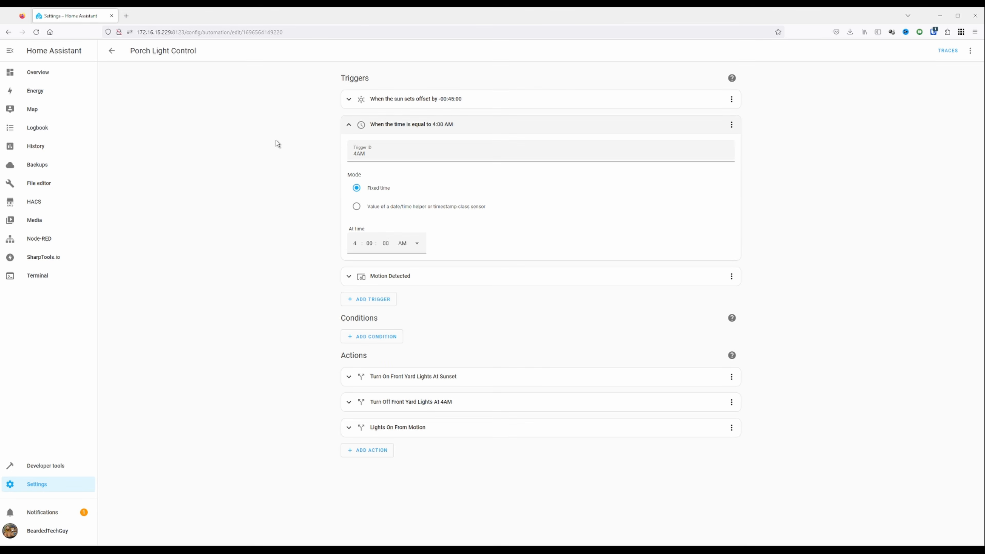
{"action": "left_click", "coordinate": [349, 124]}
{"action": "left_click", "coordinate": [349, 149]}
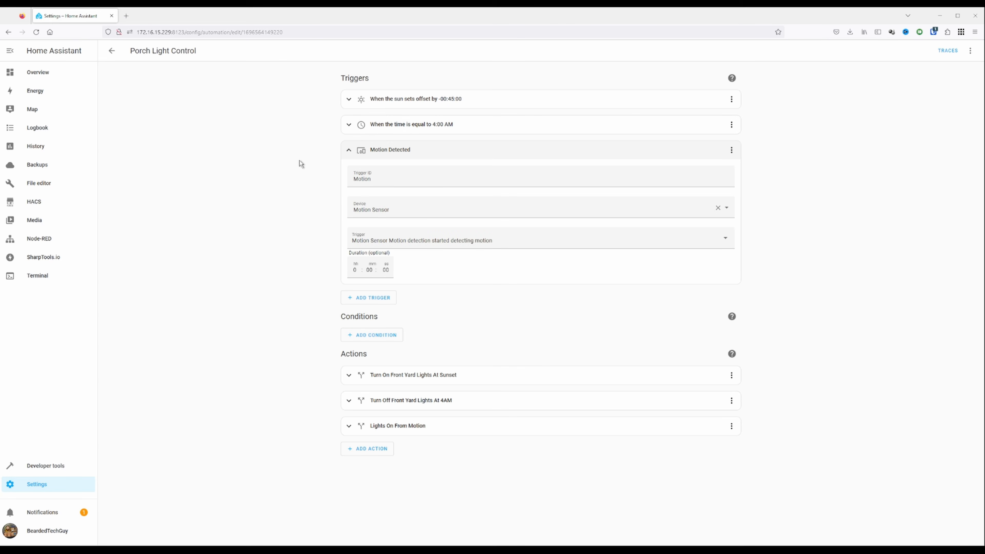
{"action": "left_click", "coordinate": [349, 150]}
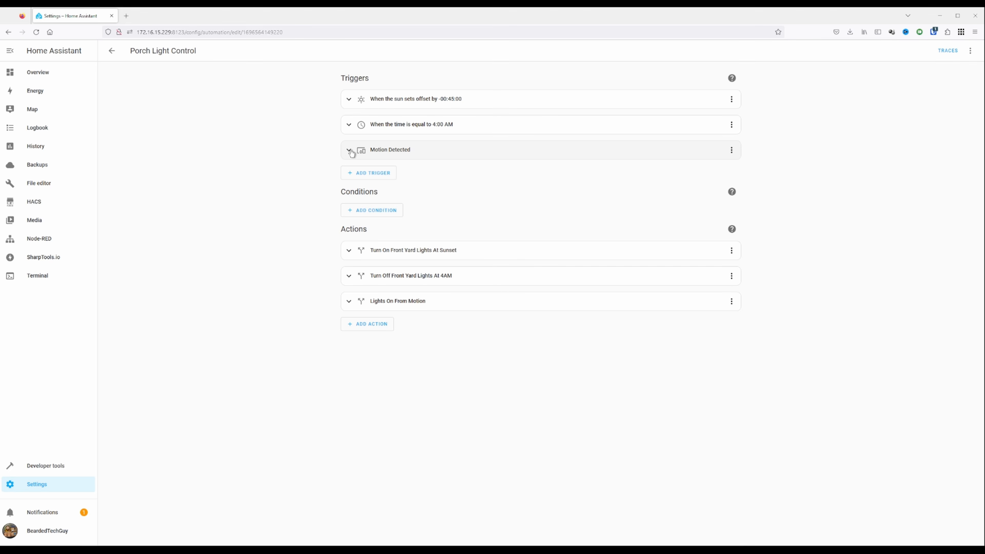
Review the Porch Light Control actions, from "Turn On Front Yard Lights At Sunset" to "Lights On From Motion", and collapse them
{"action": "left_click", "coordinate": [349, 251]}
{"action": "left_click", "coordinate": [356, 297]}
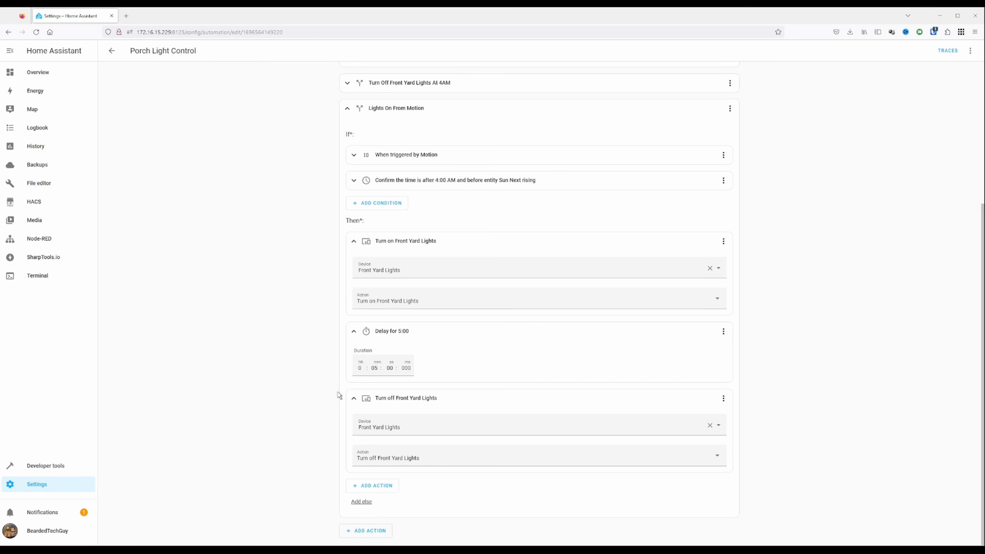
{"action": "left_click", "coordinate": [354, 398]}
{"action": "left_click", "coordinate": [356, 398]}
{"action": "left_click", "coordinate": [354, 347]}
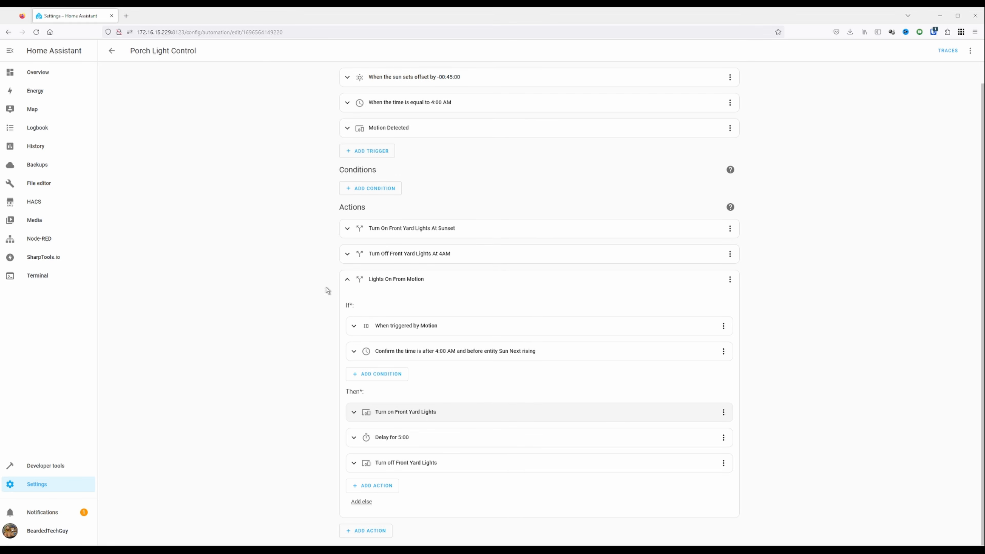
{"action": "left_click", "coordinate": [347, 279]}
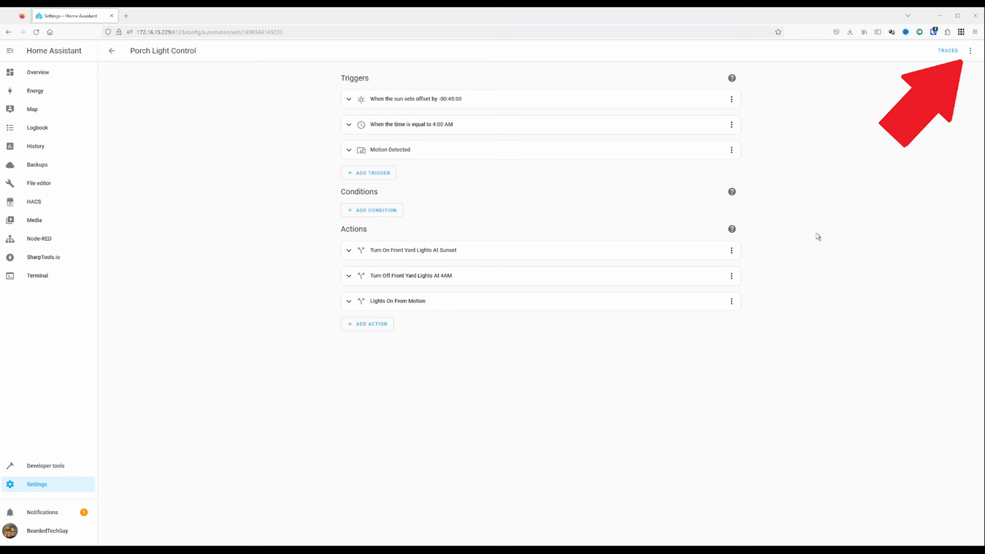
View the available run modes of the Porch Light Control automation and close the mode dialog without changing anything
{"action": "left_click", "coordinate": [971, 52]}
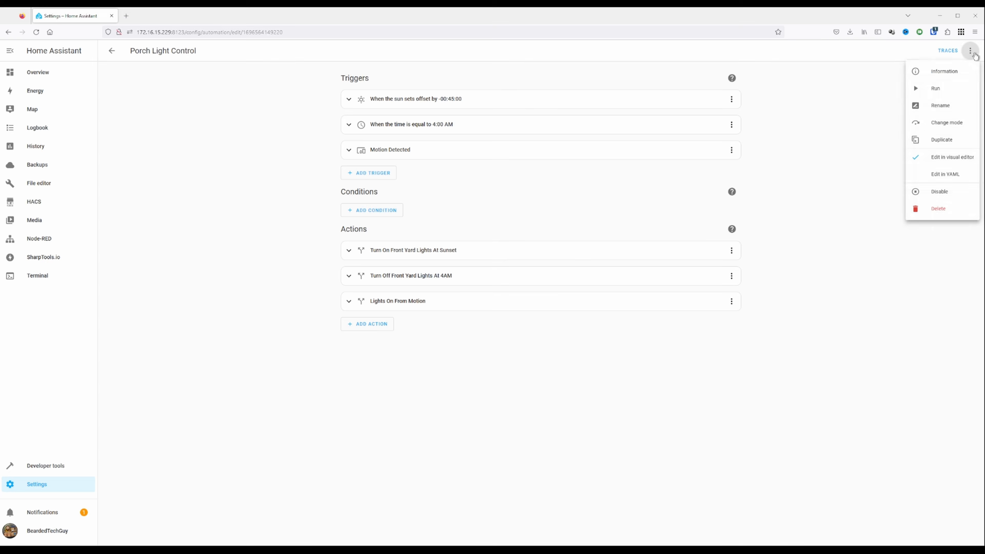
{"action": "left_click", "coordinate": [944, 128]}
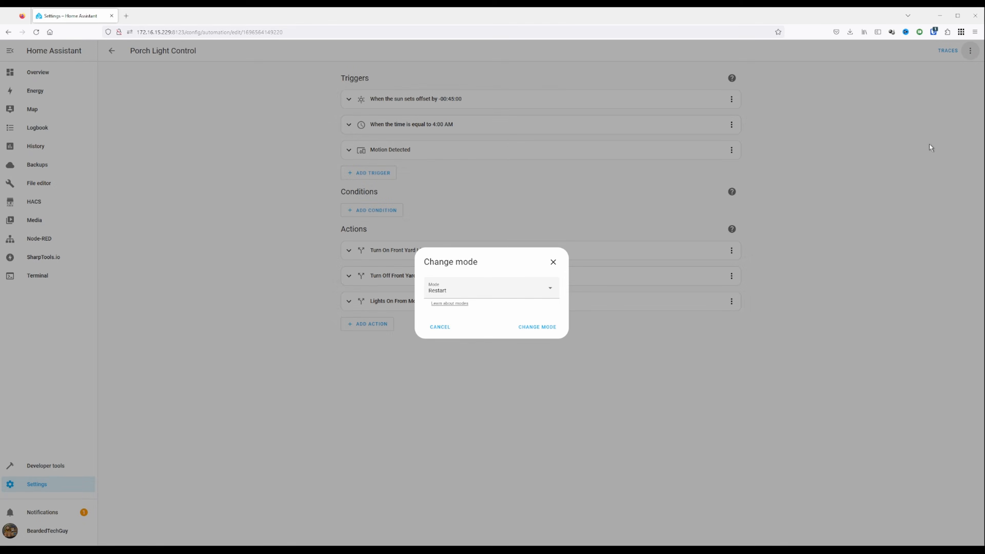
{"action": "left_click", "coordinate": [549, 289]}
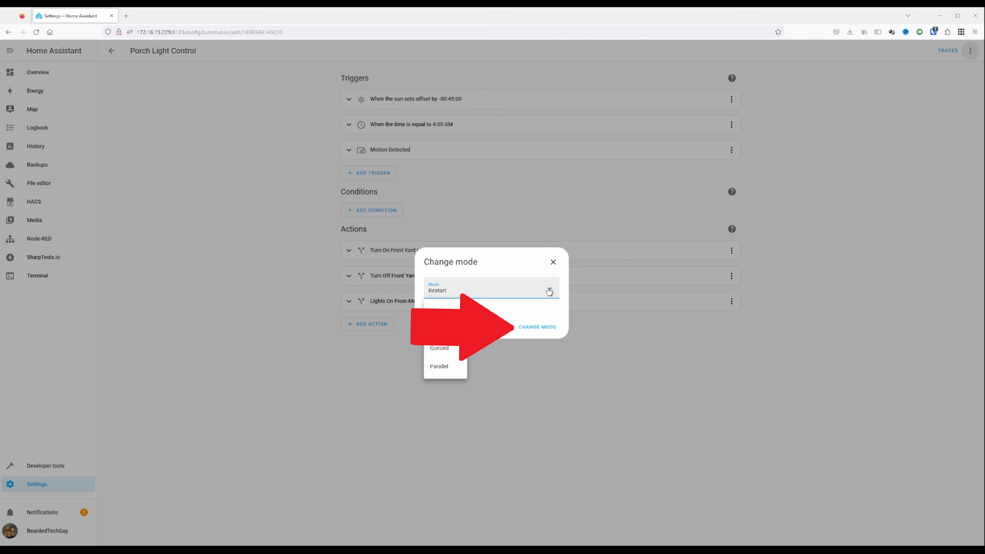
{"action": "left_click", "coordinate": [553, 263]}
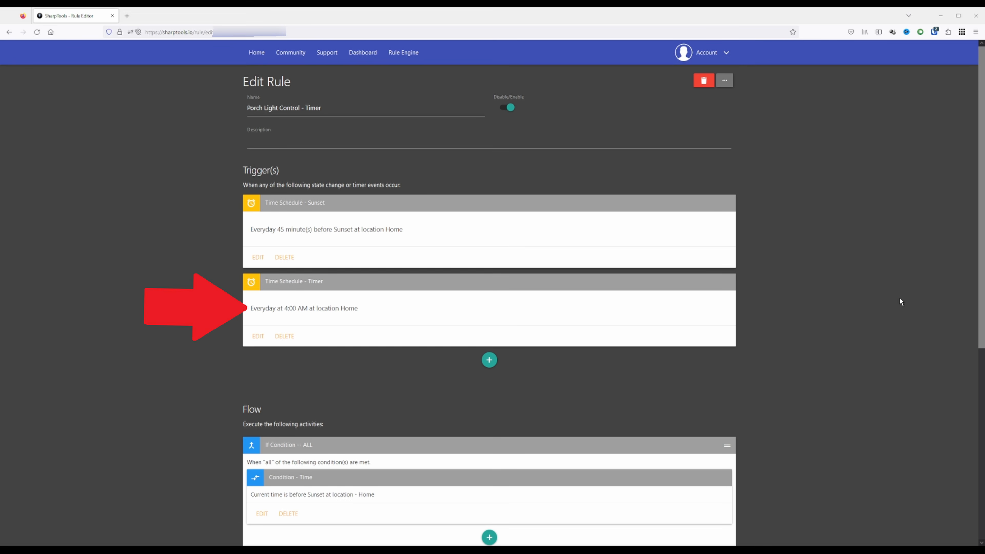
In SharpTools, review the triggers, conditions and actions of the "Porch Light Control - Timer" and "Porch Light Control - Motion" rules
{"action": "scroll", "coordinate": [900, 299], "scroll_direction": "down", "scroll_amount": 6}
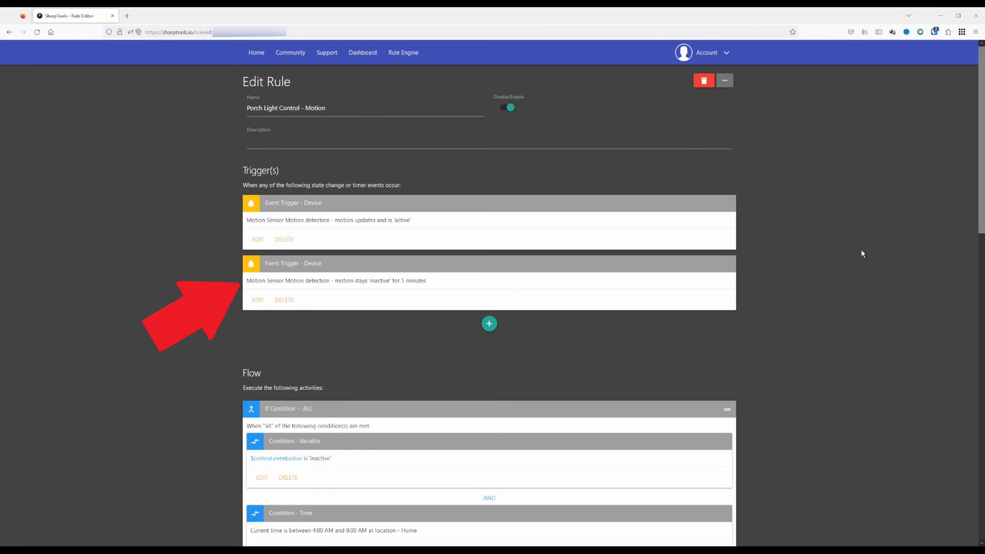
{"action": "scroll", "coordinate": [861, 251], "scroll_direction": "down", "scroll_amount": 7}
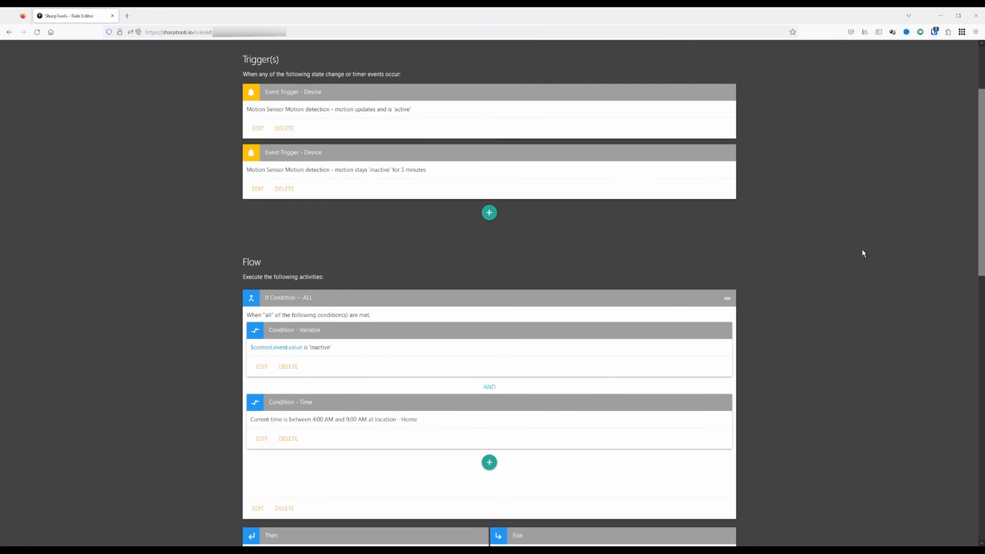
{"action": "scroll", "coordinate": [867, 250], "scroll_direction": "down", "scroll_amount": 1}
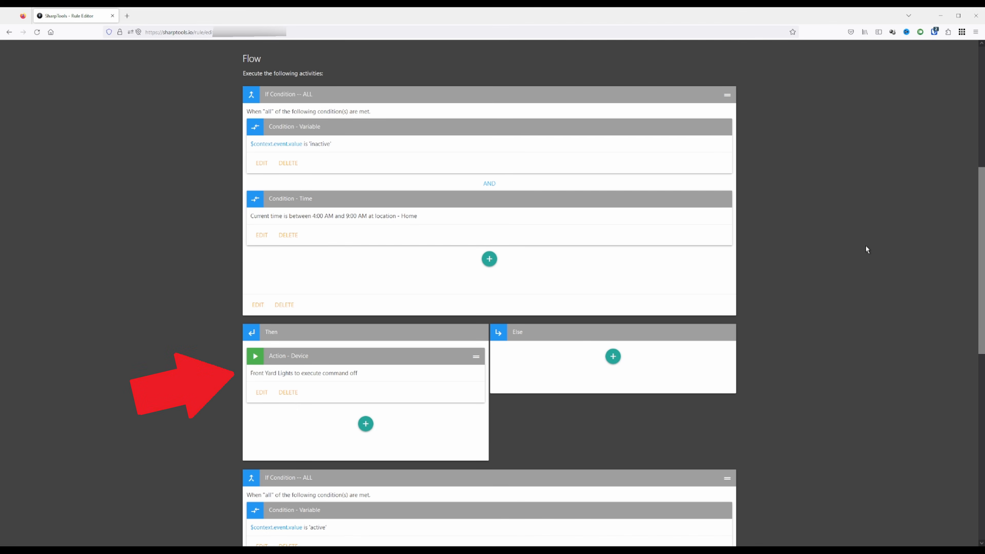
{"action": "scroll", "coordinate": [866, 248], "scroll_direction": "down", "scroll_amount": 6}
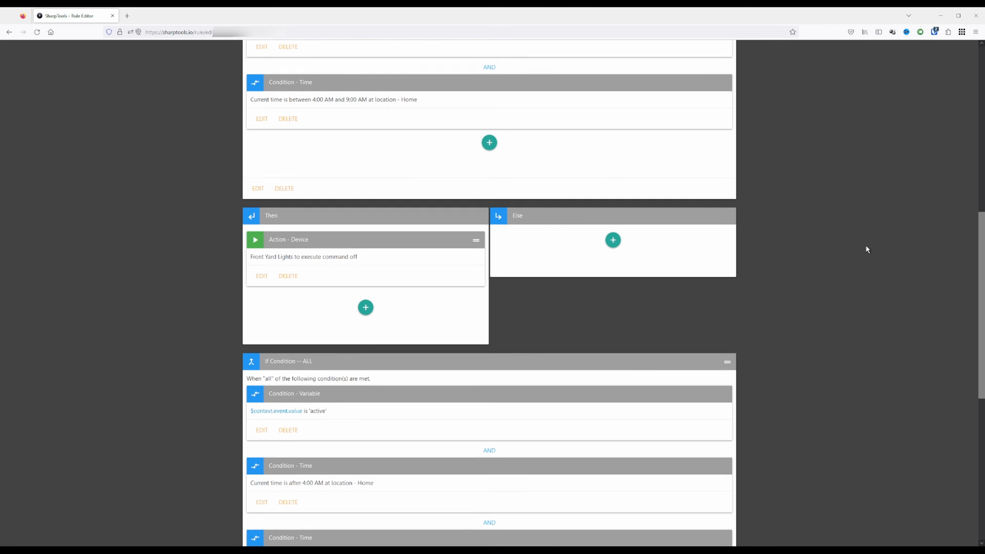
{"action": "scroll", "coordinate": [872, 245], "scroll_direction": "down", "scroll_amount": 4}
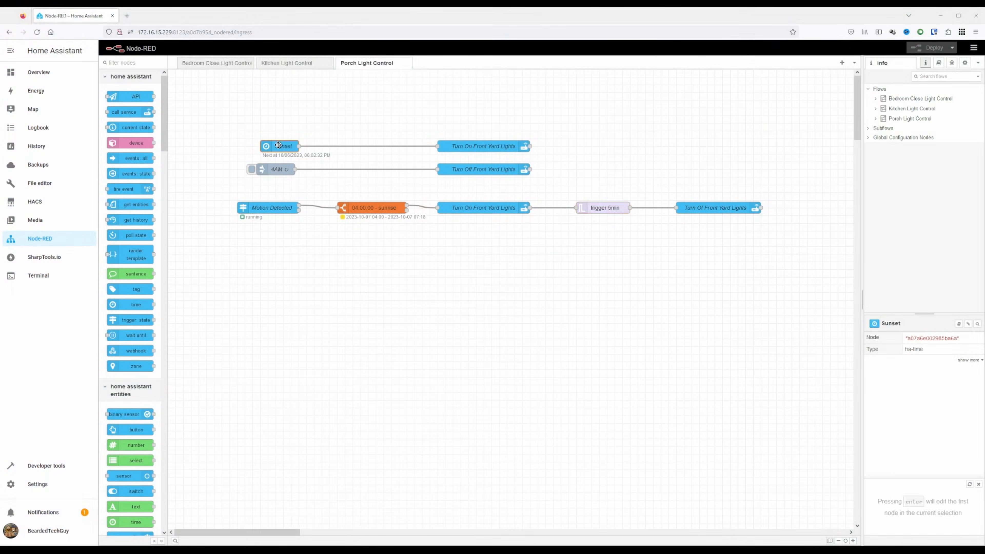
In Node-RED's Porch Light Control flow, inspect the Sunset and 4AM nodes and the Front Yard Lights service nodes they are wired to
{"action": "double_click", "coordinate": [278, 145]}
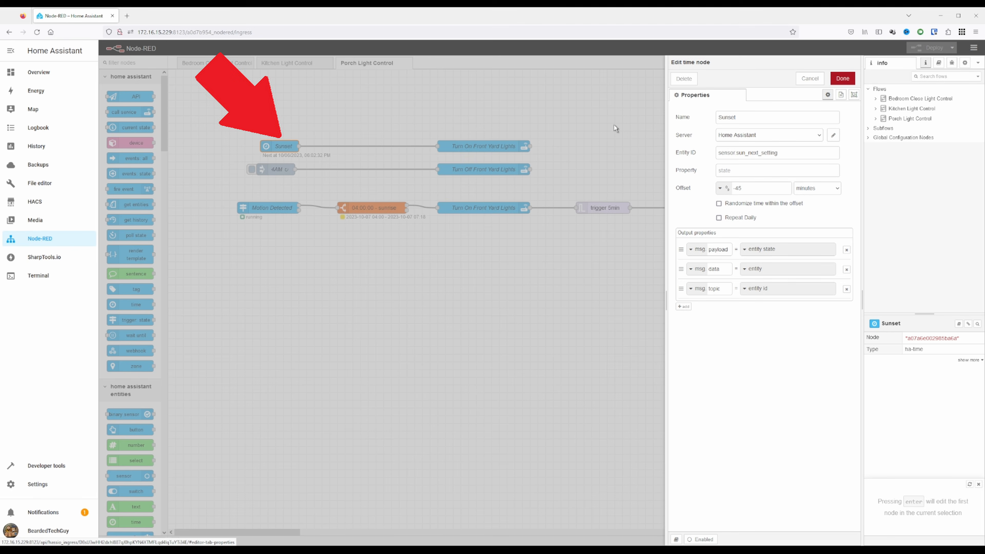
{"action": "key", "text": "Escape"}
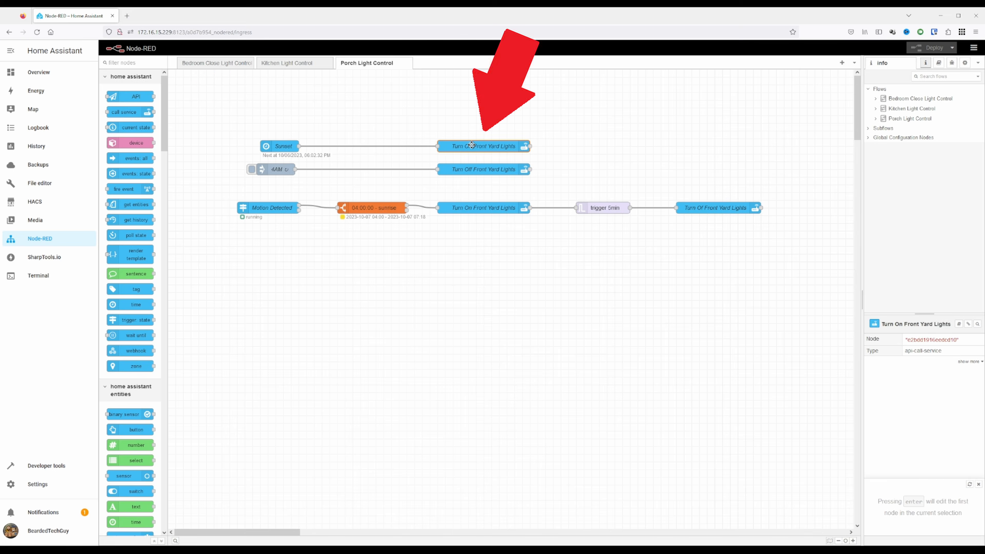
{"action": "key", "text": "Return"}
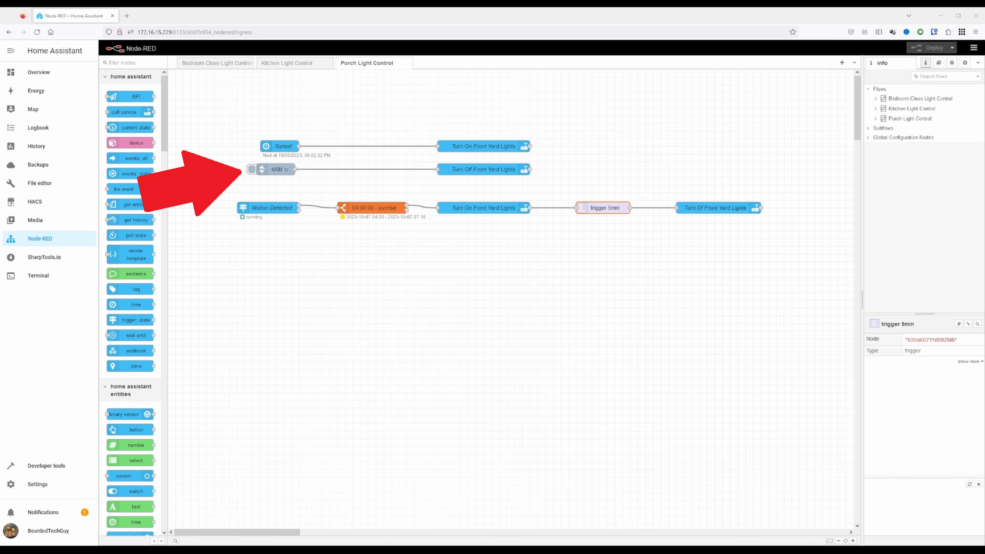
{"action": "left_click", "coordinate": [271, 171]}
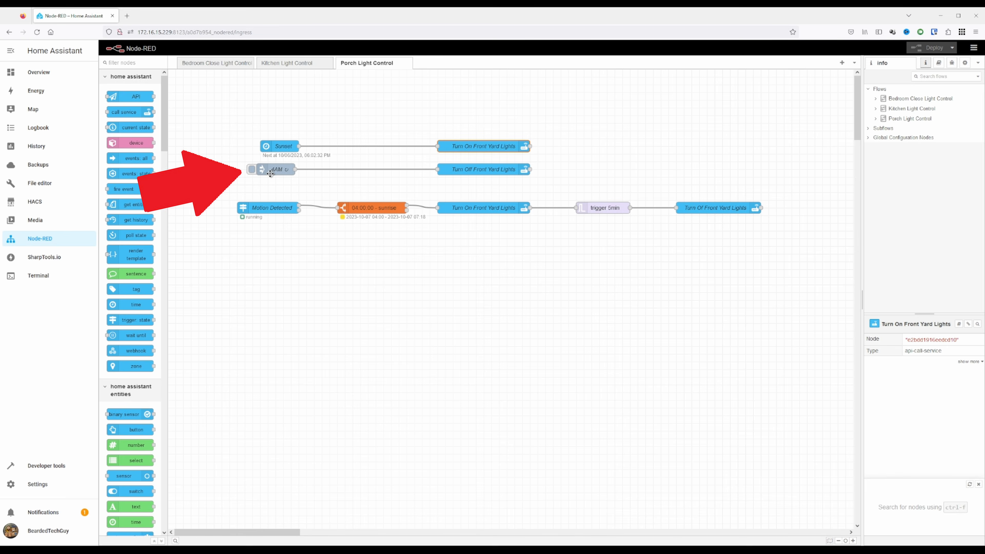
{"action": "double_click", "coordinate": [271, 171]}
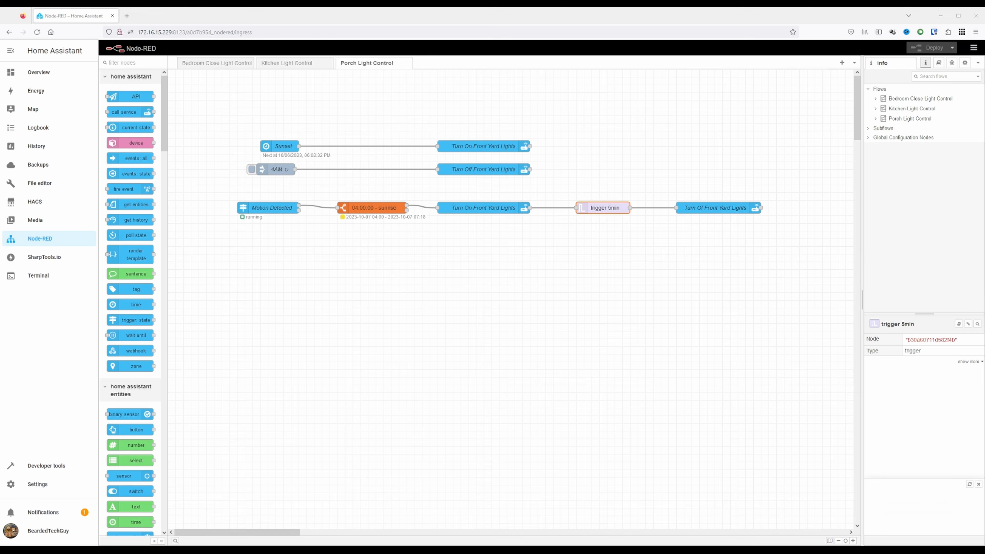
{"action": "double_click", "coordinate": [496, 170]}
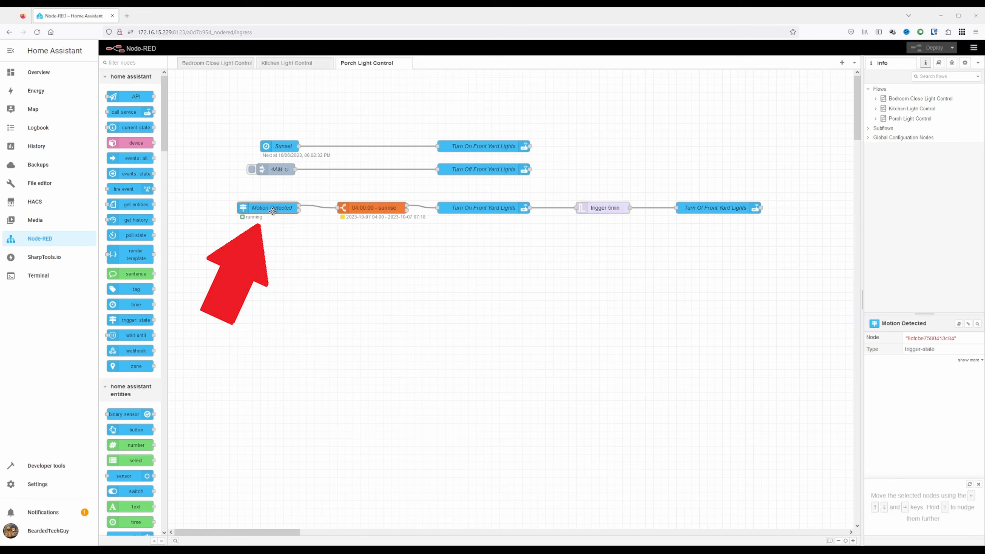
Inspect the motion branch's Motion Detected, 04:00:00 - sunrise, Turn On Front Yard Lights and trigger 5min nodes
{"action": "double_click", "coordinate": [274, 209]}
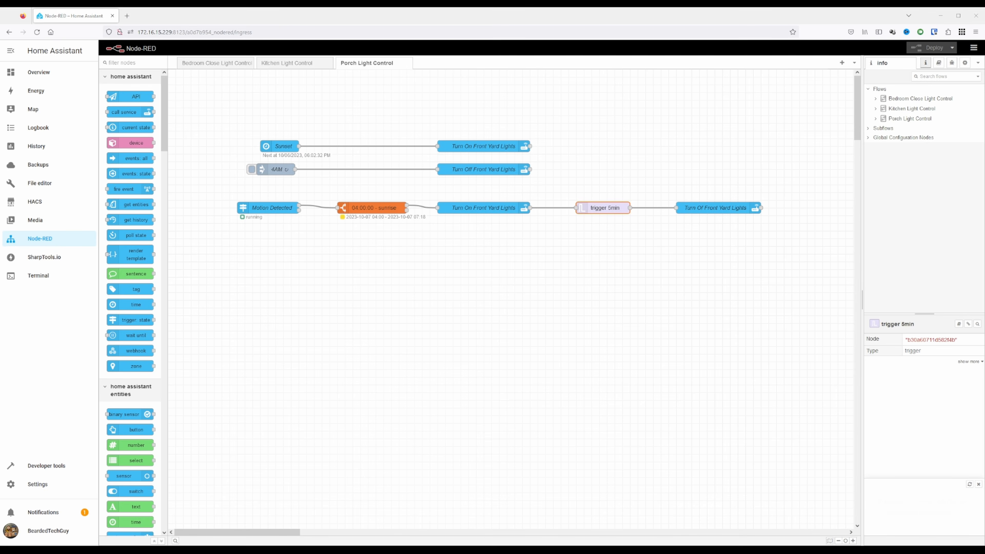
{"action": "double_click", "coordinate": [358, 209]}
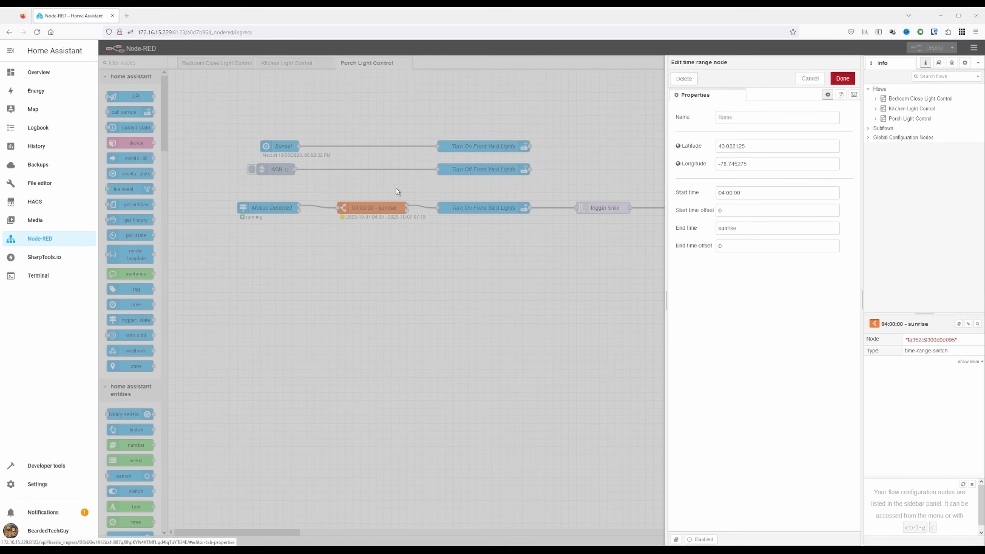
{"action": "key", "text": "Escape"}
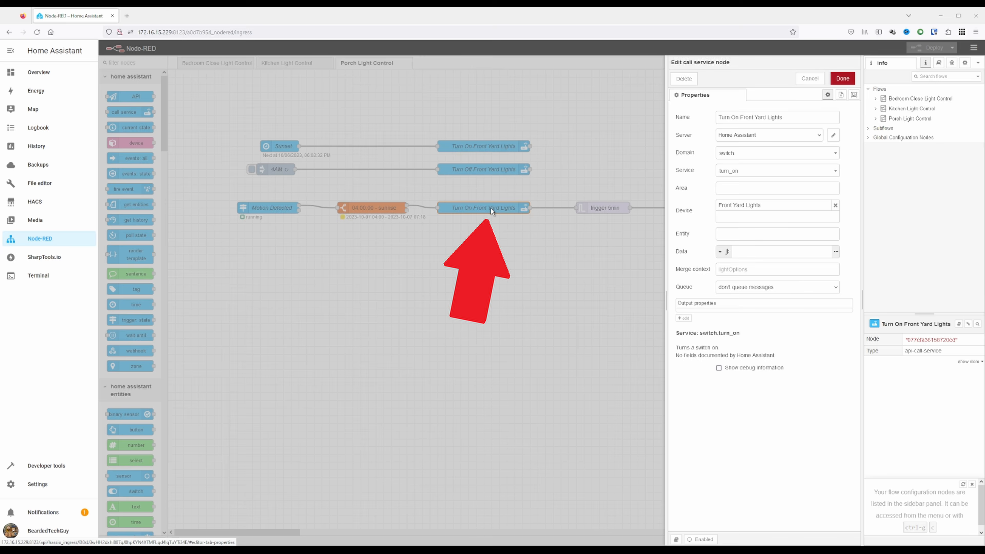
{"action": "key", "text": "Escape"}
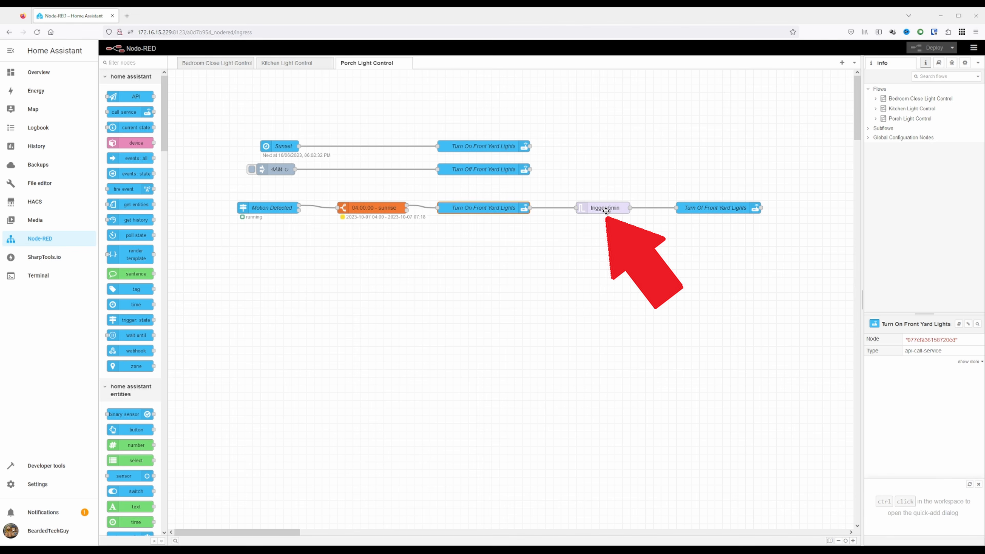
{"action": "double_click", "coordinate": [607, 210]}
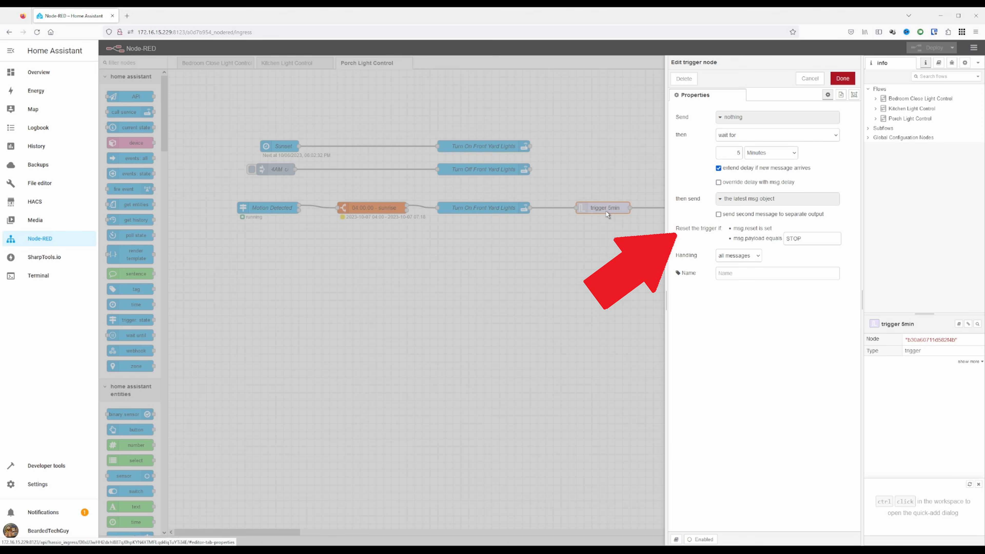
{"action": "left_click", "coordinate": [632, 171]}
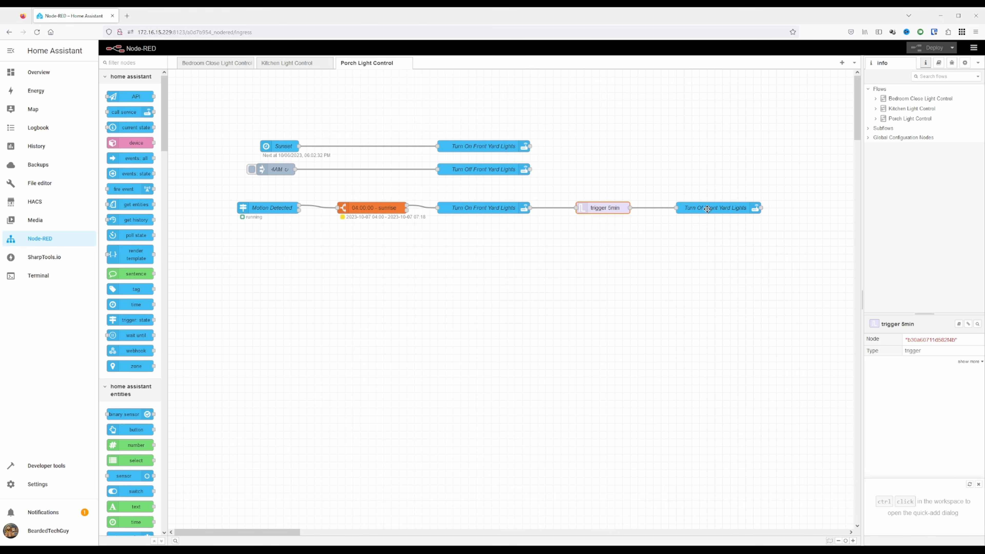